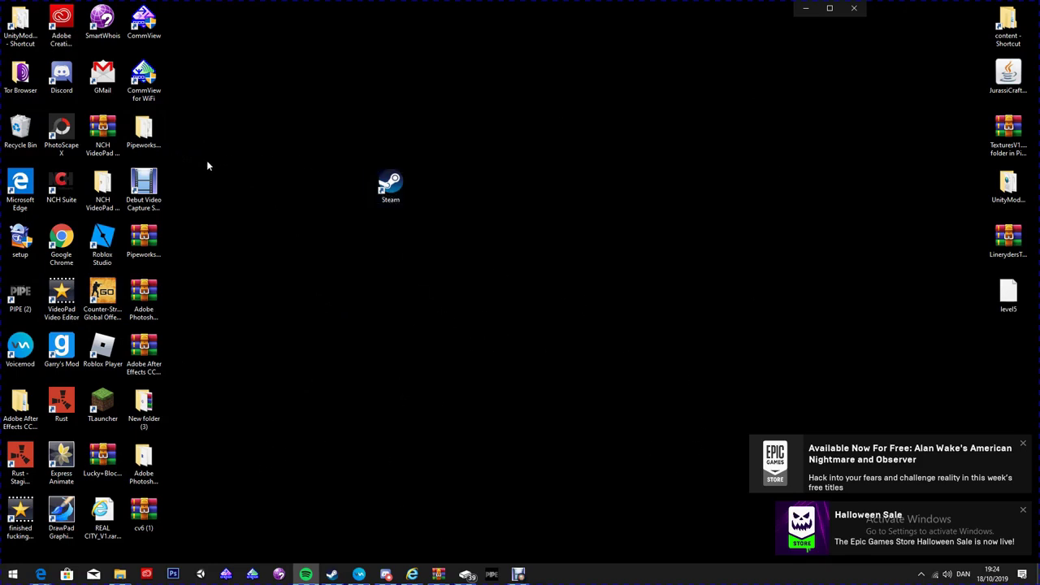
- Move the Discord shortcut from the left icon column to beside the Steam shortcut
{"action": "left_click_drag", "start_coordinate": [61, 81], "coordinate": [358, 204]}
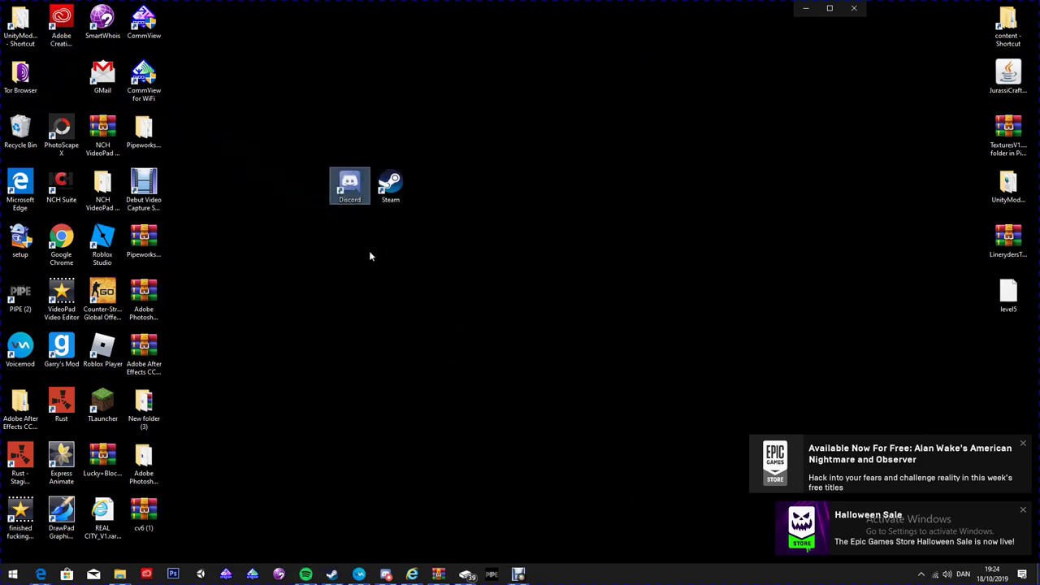
- Launch Discord, restore its window and move it to the top of the screen
{"action": "double_click", "coordinate": [368, 188]}
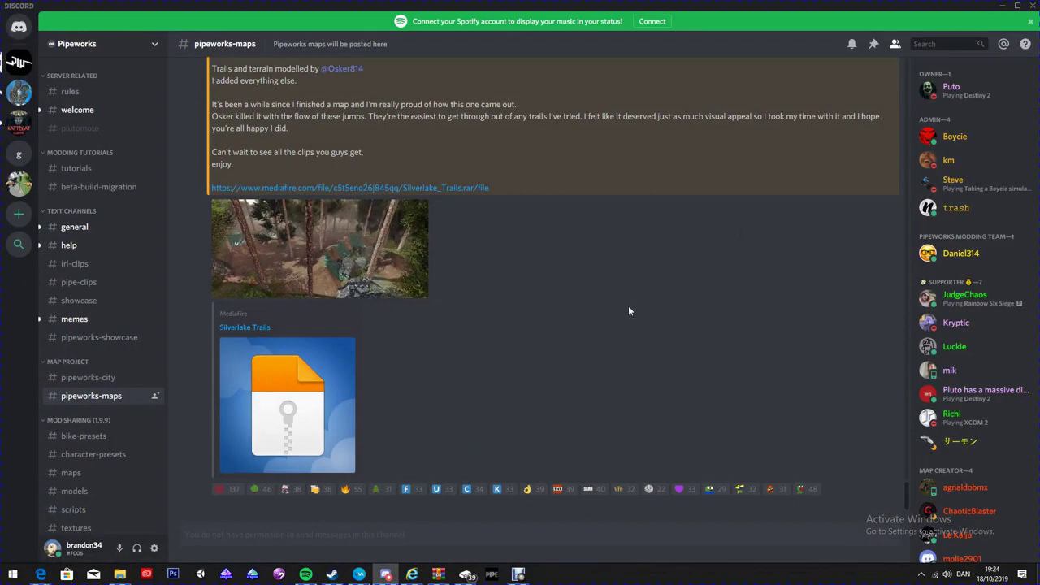
{"action": "left_click", "coordinate": [1017, 6]}
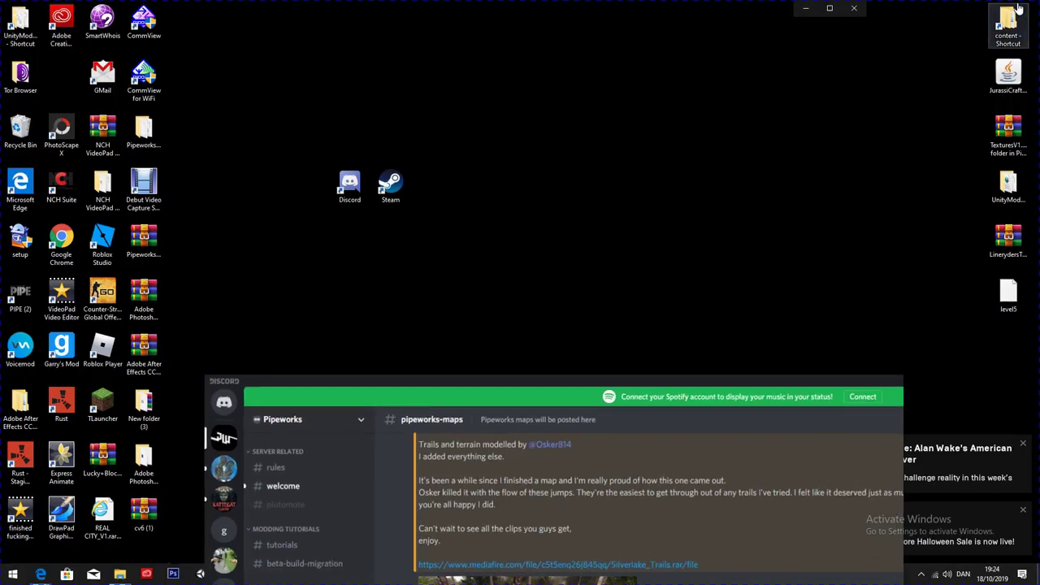
{"action": "left_click_drag", "start_coordinate": [389, 392], "coordinate": [446, 35]}
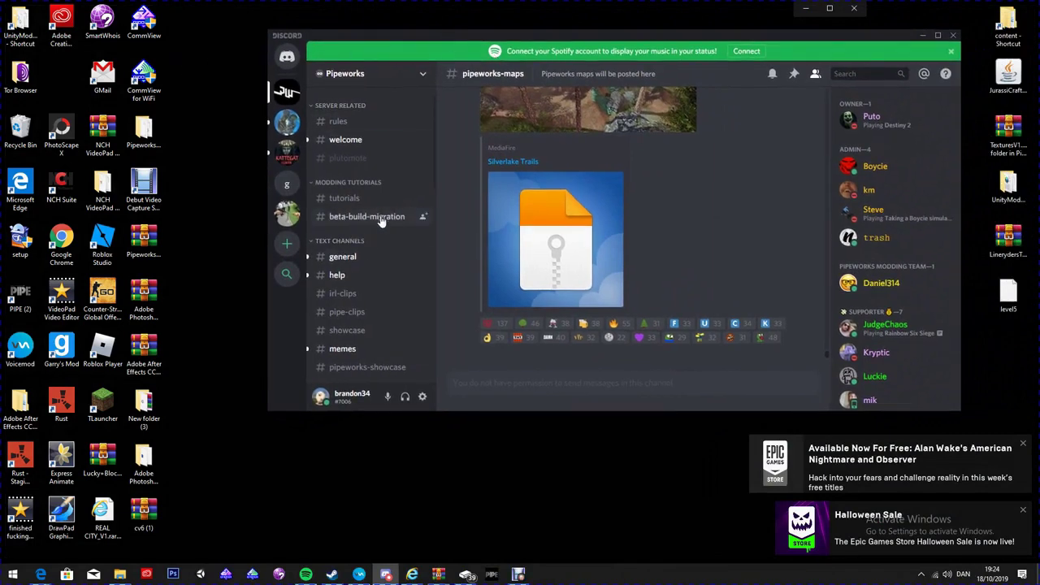
- Open the beta-build-migration channel and scroll to the Pipe 1.9.9 downgrade post
{"action": "left_click", "coordinate": [348, 209]}
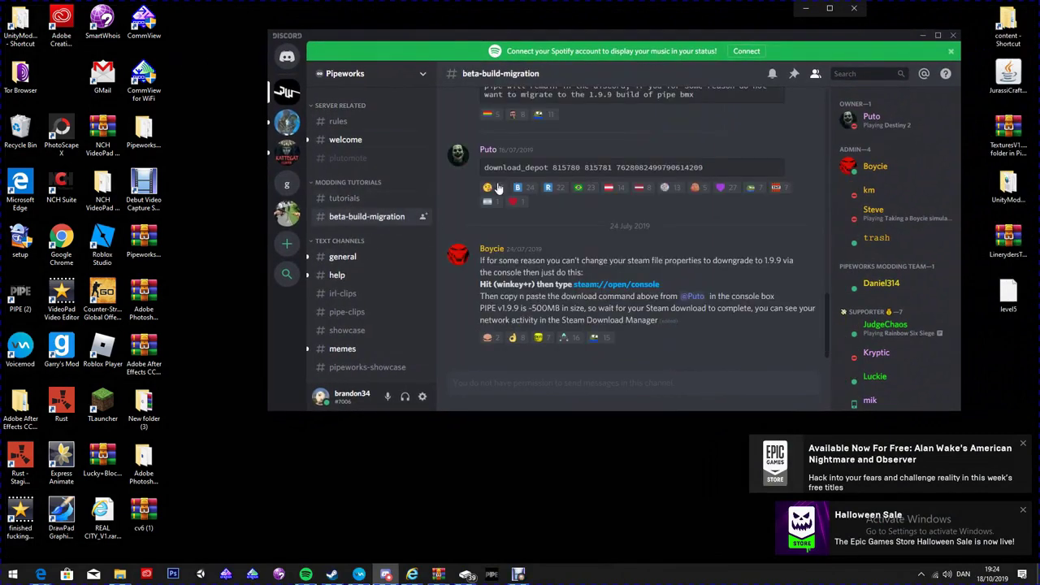
{"action": "scroll", "coordinate": [828, 322], "scroll_direction": "up", "scroll_amount": 5}
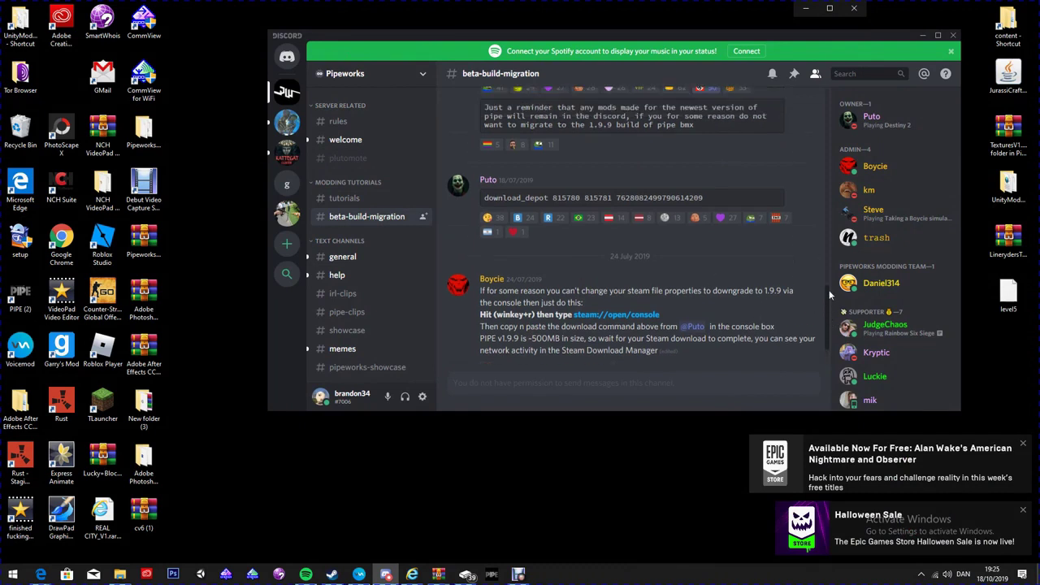
{"action": "scroll", "coordinate": [816, 219], "scroll_direction": "up", "scroll_amount": 10}
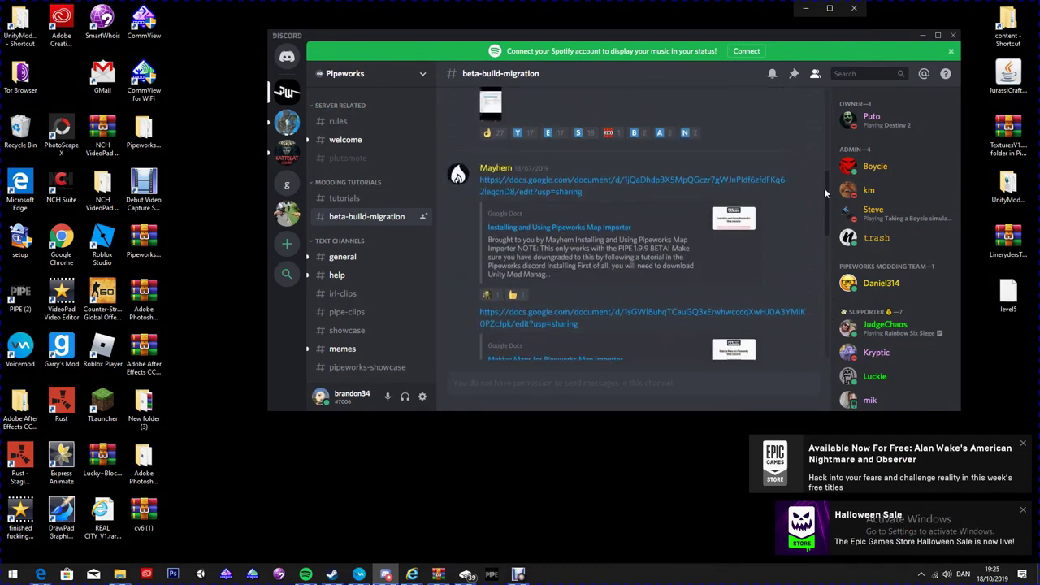
{"action": "scroll", "coordinate": [823, 222], "scroll_direction": "down", "scroll_amount": 5}
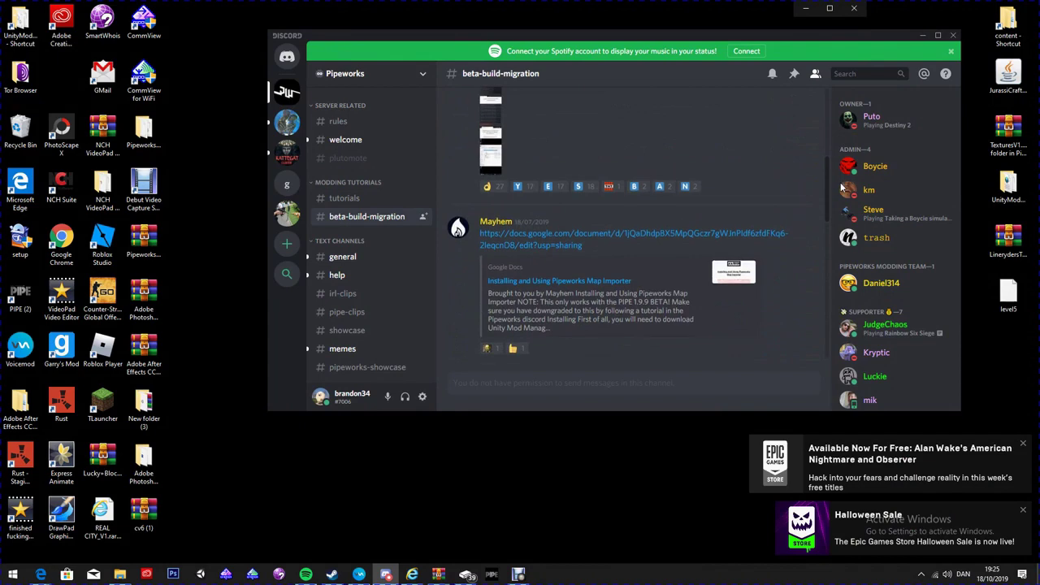
{"action": "scroll", "coordinate": [804, 268], "scroll_direction": "down", "scroll_amount": 10}
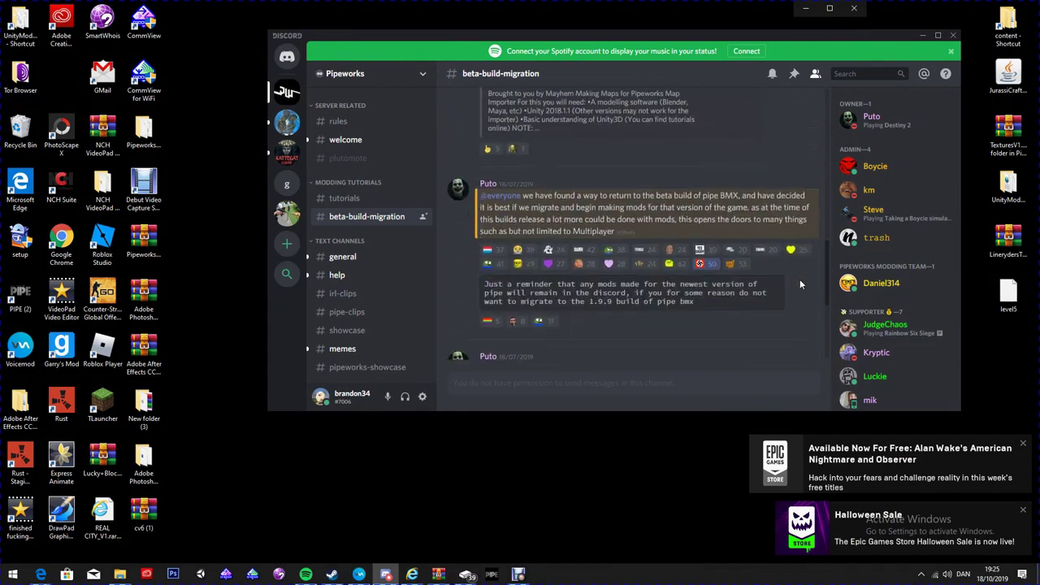
{"action": "scroll", "coordinate": [784, 307], "scroll_direction": "up", "scroll_amount": 1}
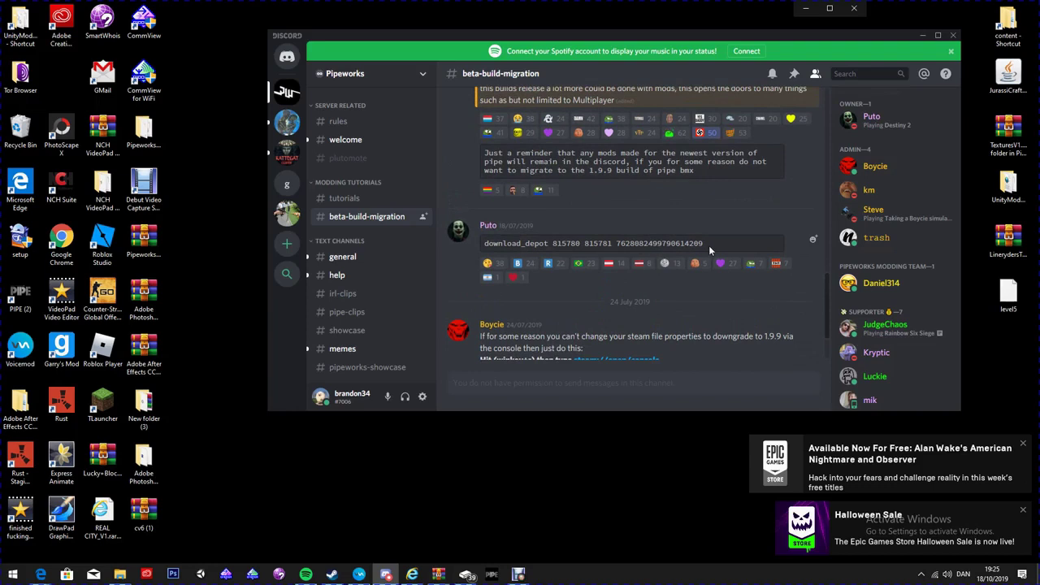
{"action": "left_click_drag", "start_coordinate": [705, 244], "coordinate": [482, 244]}
{"action": "left_click", "coordinate": [601, 281]}
{"action": "left_click_drag", "start_coordinate": [825, 292], "coordinate": [804, 137]}
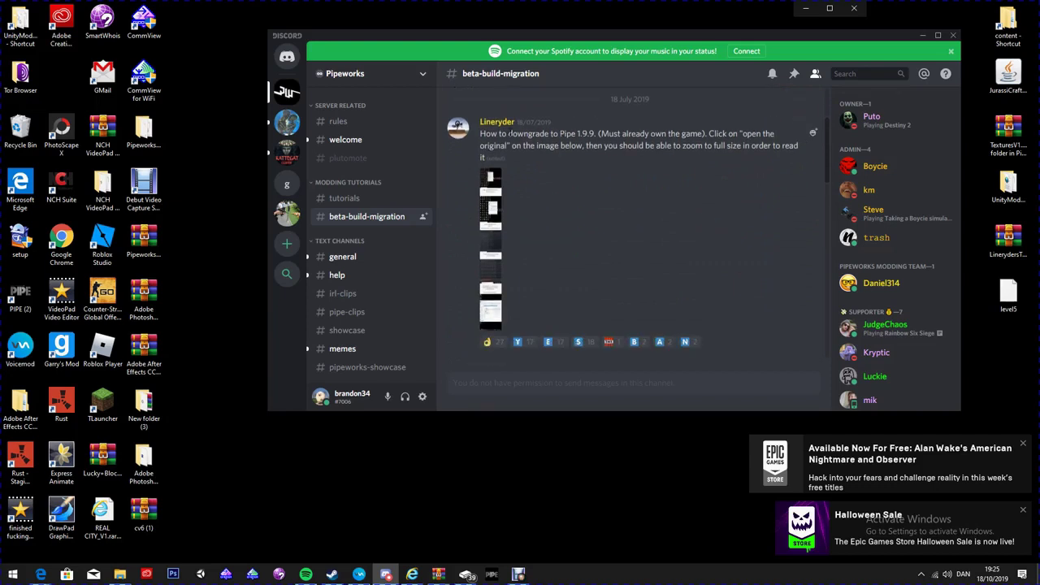
- Open the attached downgrade guide image as the original in Edge, zoomed to full size
{"action": "left_click", "coordinate": [491, 183]}
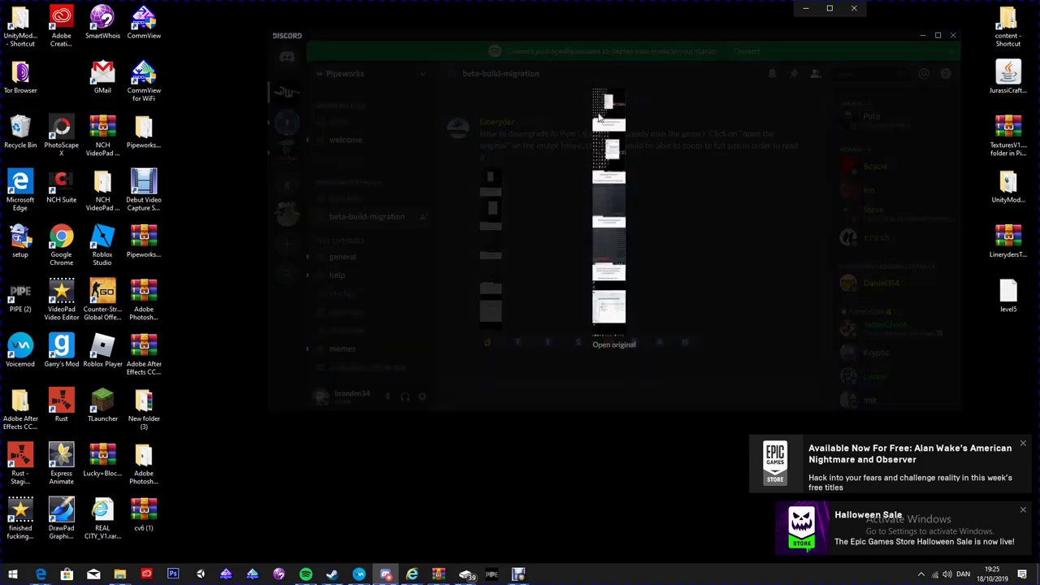
{"action": "left_click", "coordinate": [621, 348]}
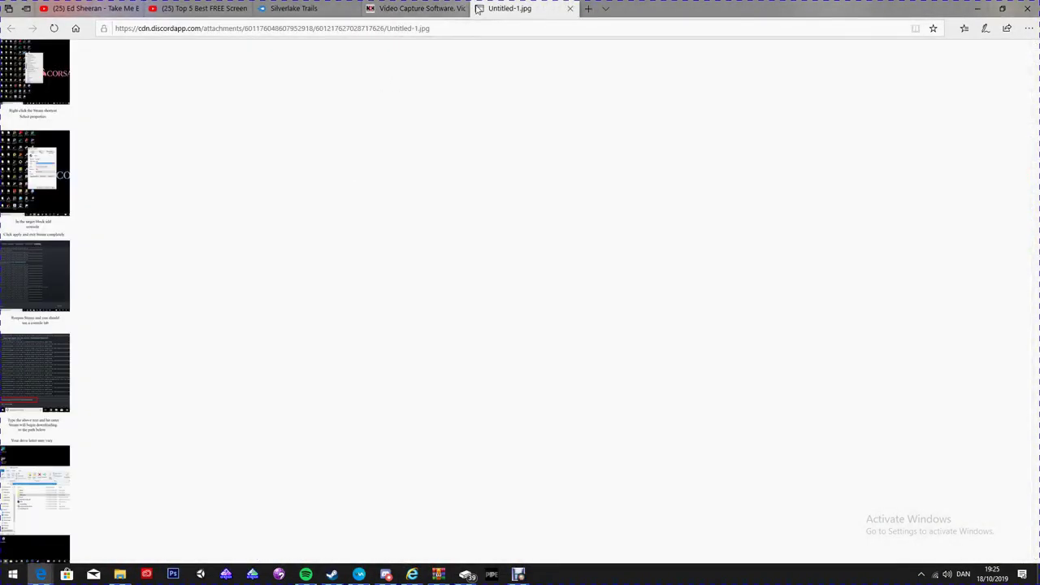
{"action": "left_click", "coordinate": [461, 9]}
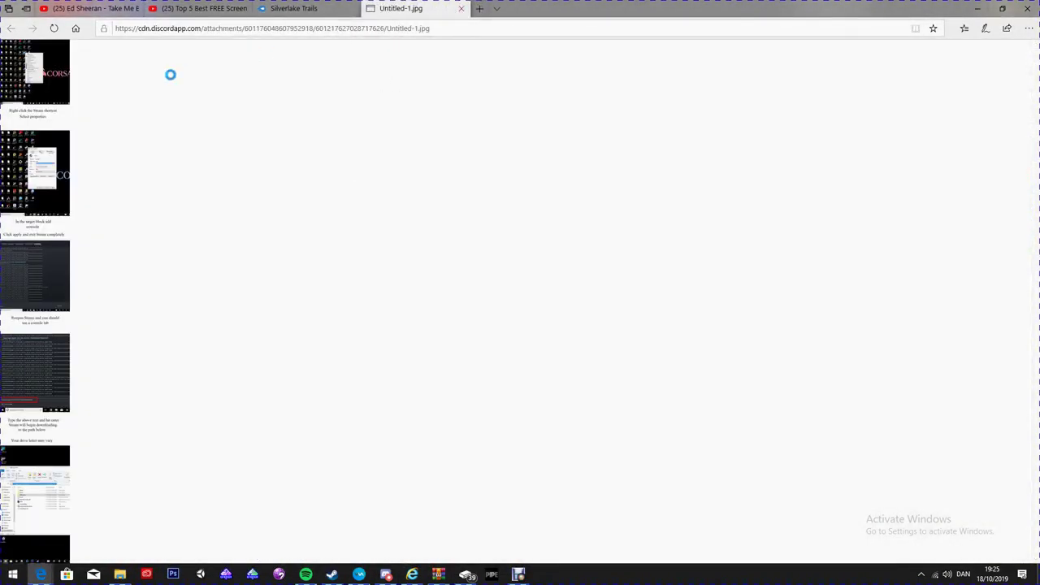
{"action": "left_click", "coordinate": [38, 77]}
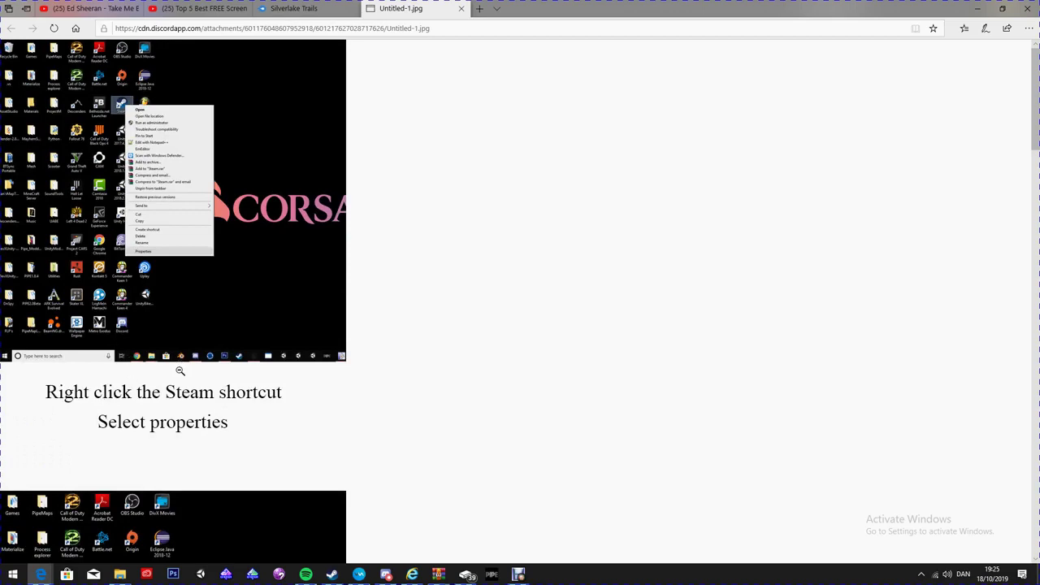
- Restore Edge to a smaller window at the lower right and minimize Discord
{"action": "left_click", "coordinate": [1020, 10]}
{"action": "left_click", "coordinate": [549, 316]}
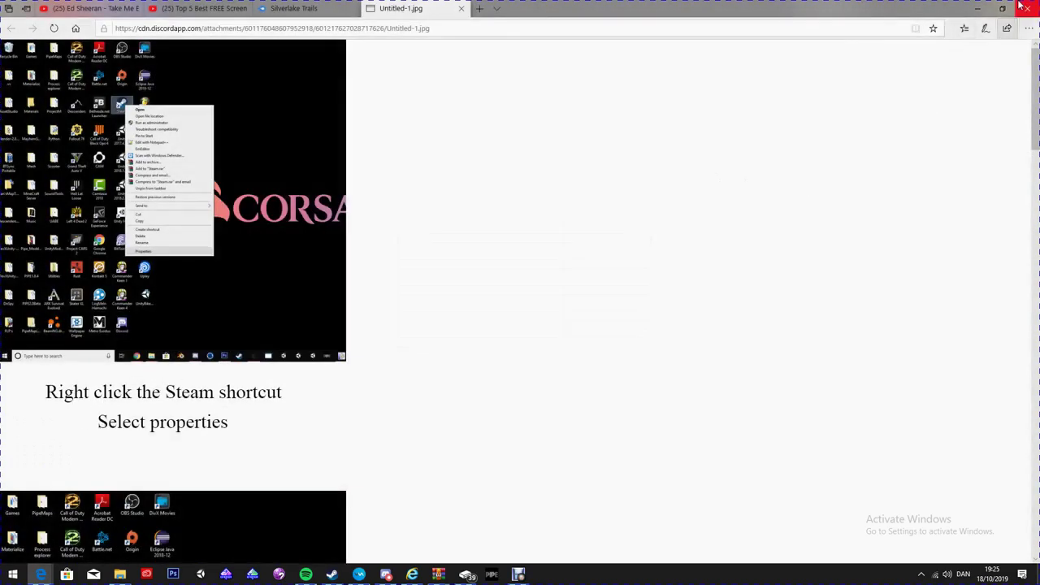
{"action": "left_click", "coordinate": [1004, 10]}
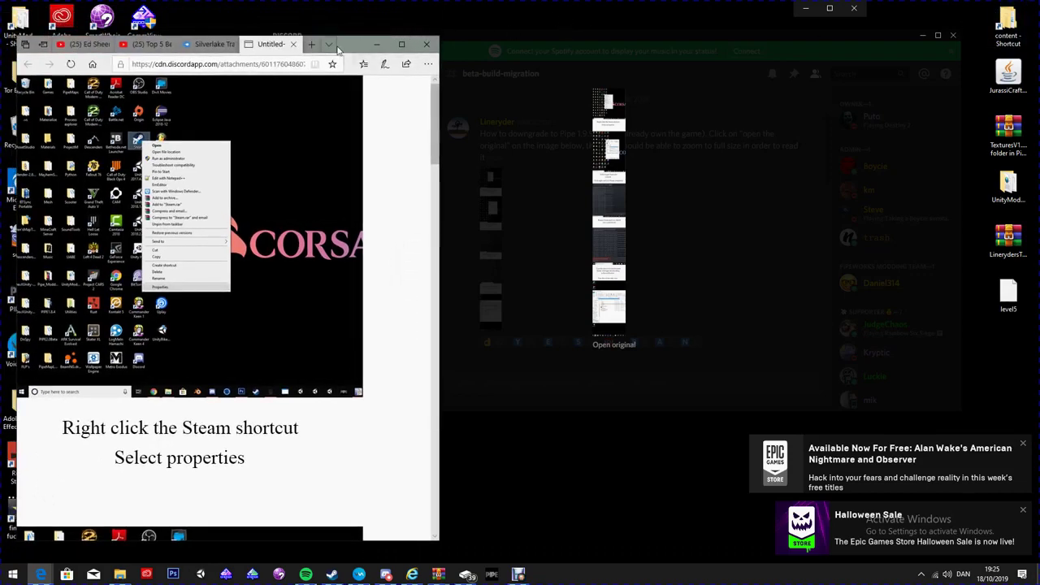
{"action": "left_click", "coordinate": [330, 45]}
{"action": "left_click_drag", "start_coordinate": [354, 35], "coordinate": [916, 120]}
{"action": "left_click", "coordinate": [803, 63]}
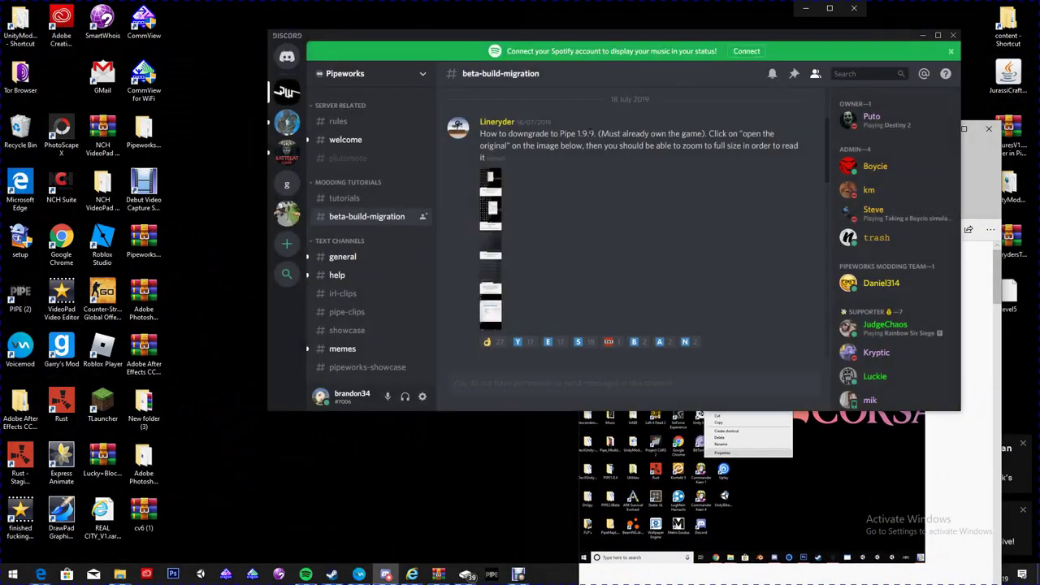
{"action": "left_click", "coordinate": [923, 35]}
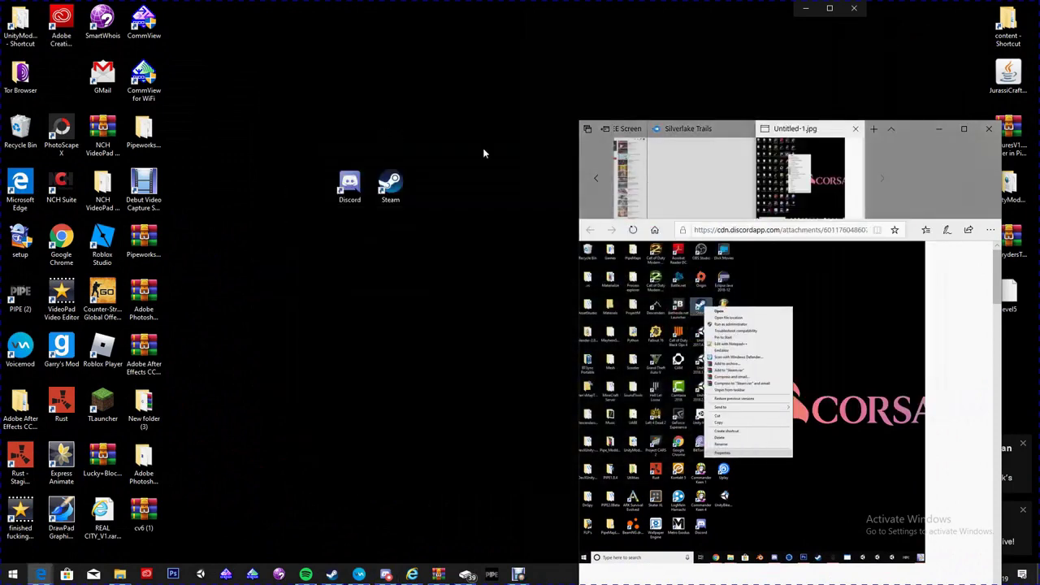
- Append -console to the Steam shortcut's Target in its Properties and confirm with OK
{"action": "right_click", "coordinate": [410, 188]}
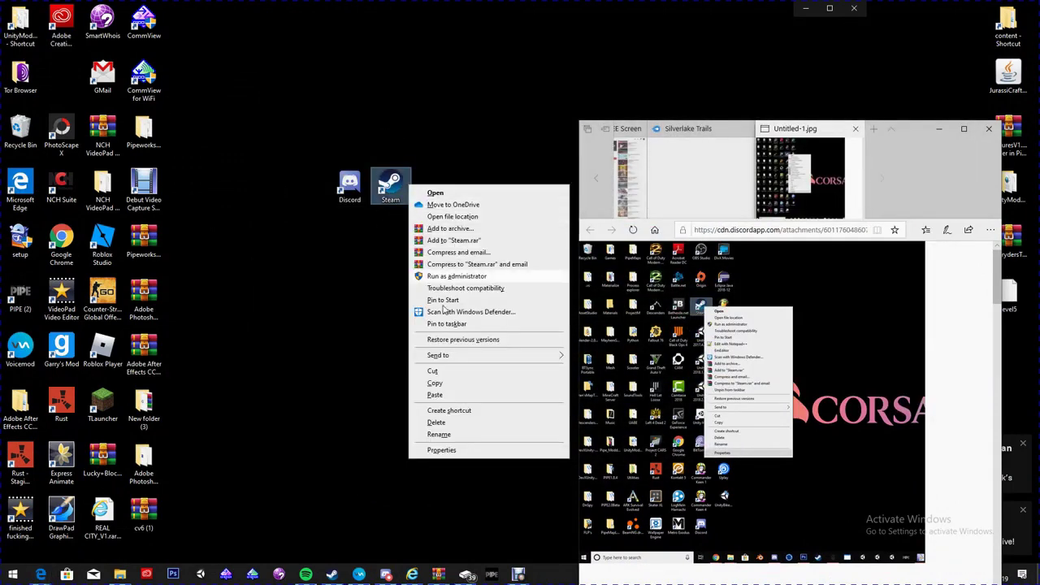
{"action": "left_click", "coordinate": [431, 452]}
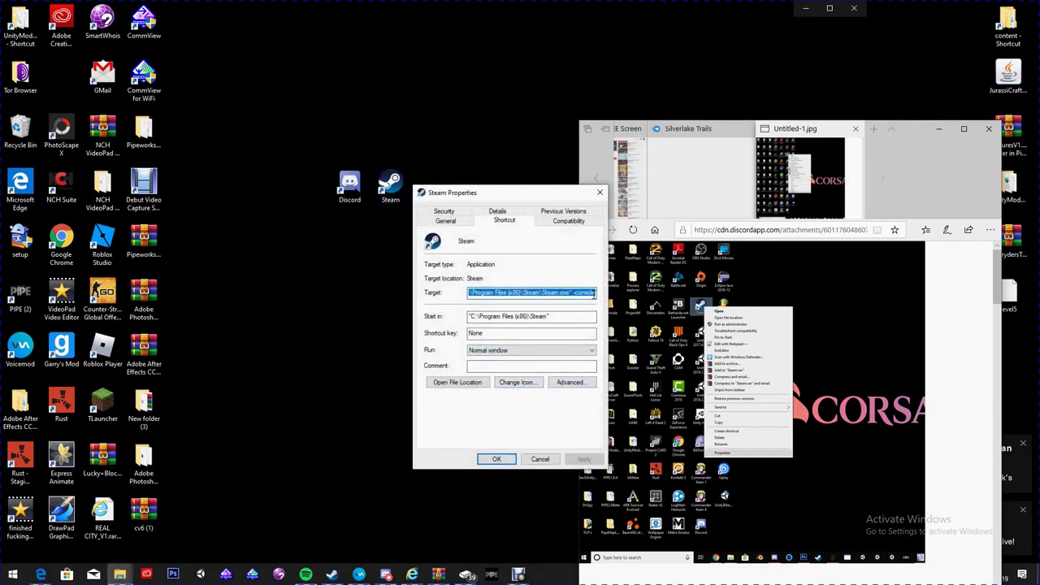
{"action": "left_click", "coordinate": [588, 293]}
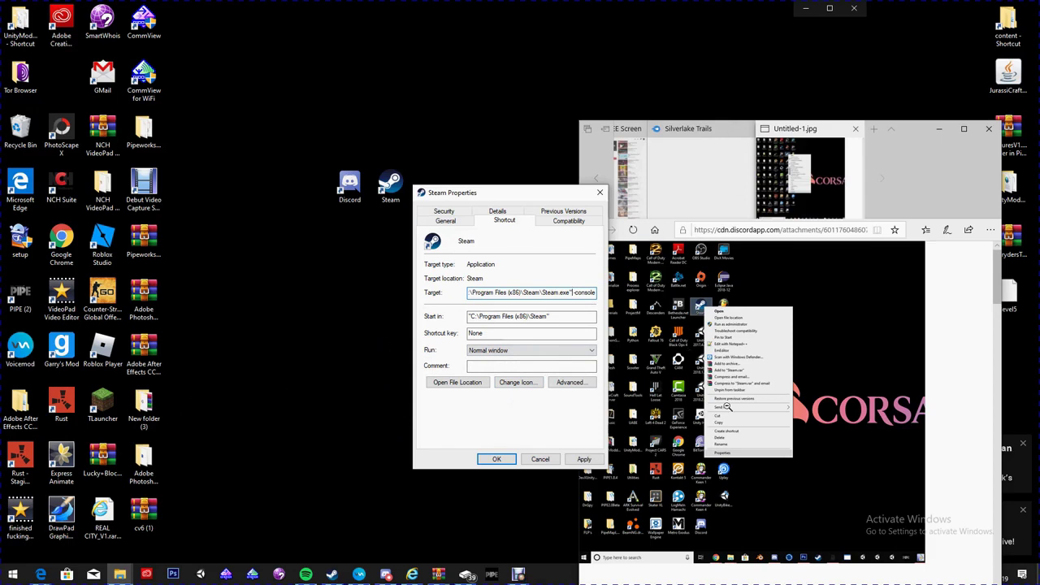
{"action": "left_click", "coordinate": [497, 461]}
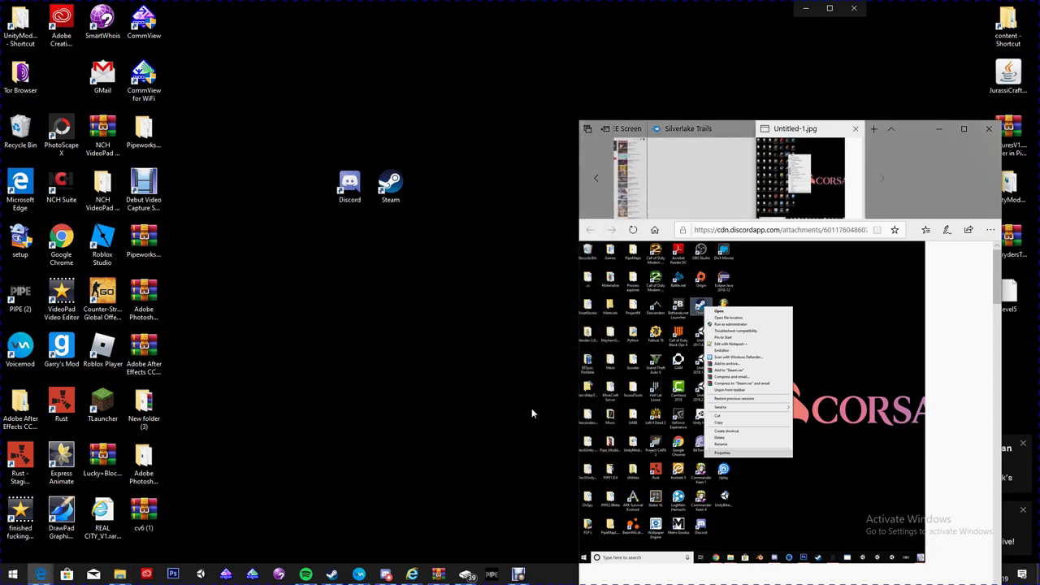
- Launch Steam and switch to its CONSOLE view
{"action": "left_click", "coordinate": [390, 186]}
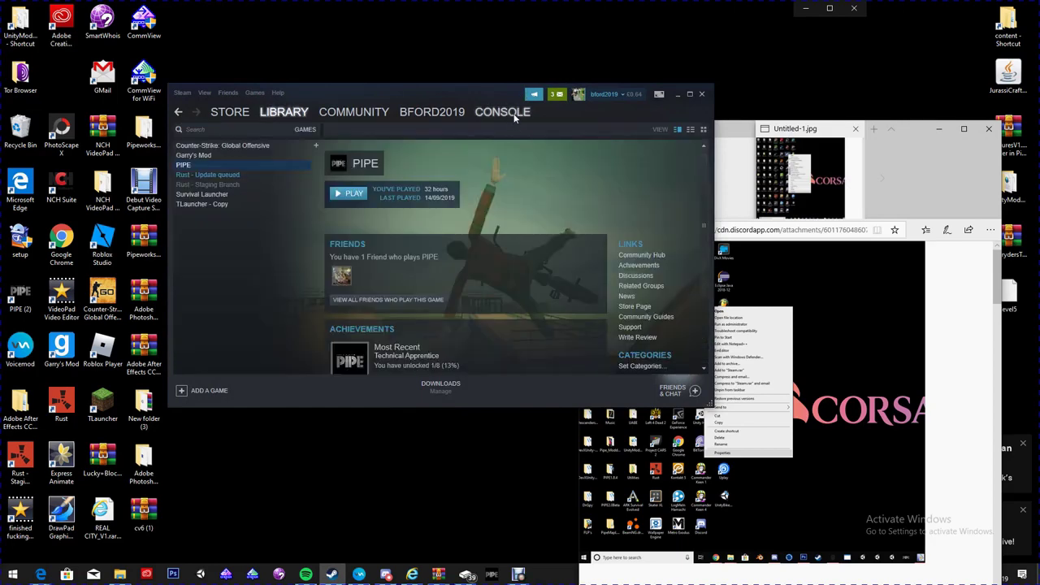
{"action": "left_click", "coordinate": [514, 118]}
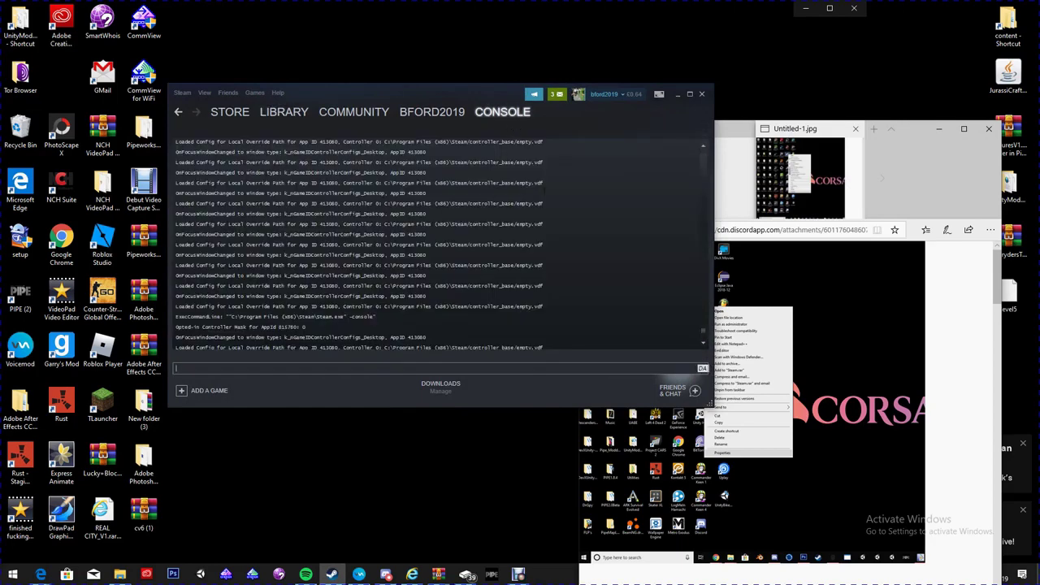
{"action": "scroll", "coordinate": [698, 244], "scroll_direction": "down", "scroll_amount": 2}
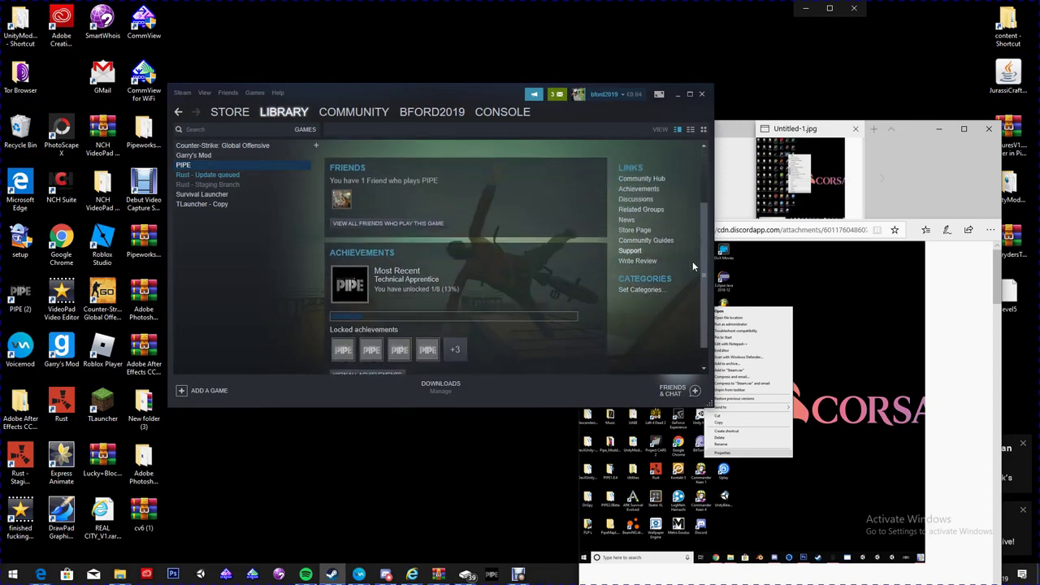
{"action": "scroll", "coordinate": [683, 295], "scroll_direction": "up", "scroll_amount": 3}
{"action": "left_click", "coordinate": [501, 112]}
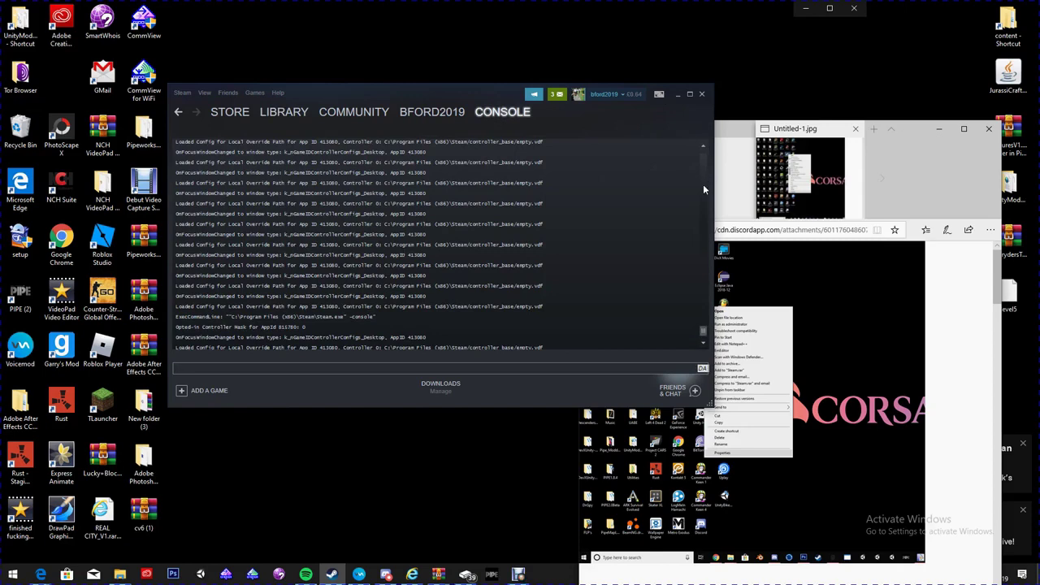
{"action": "left_click_drag", "start_coordinate": [701, 329], "coordinate": [673, 303]}
{"action": "left_click_drag", "start_coordinate": [703, 337], "coordinate": [719, 159]}
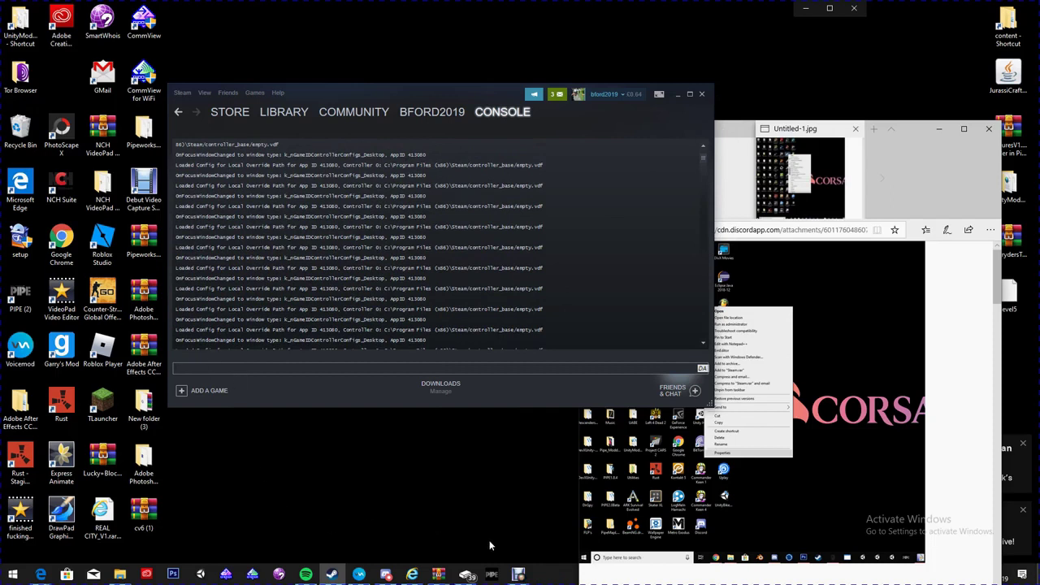
- Minimize the Edge guide and move the Steam console window to the right side
{"action": "left_click", "coordinate": [938, 364]}
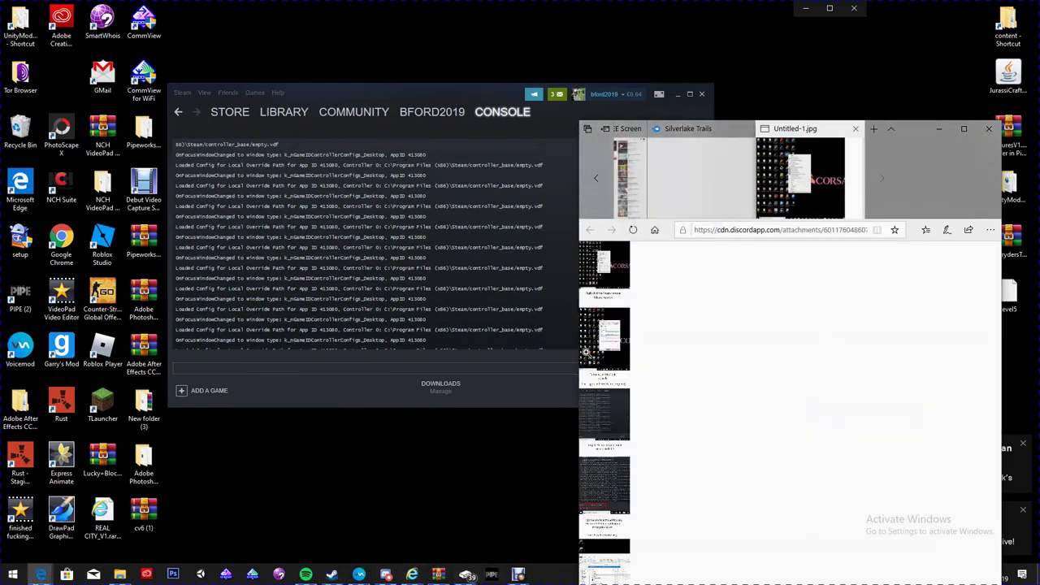
{"action": "left_click", "coordinate": [940, 130]}
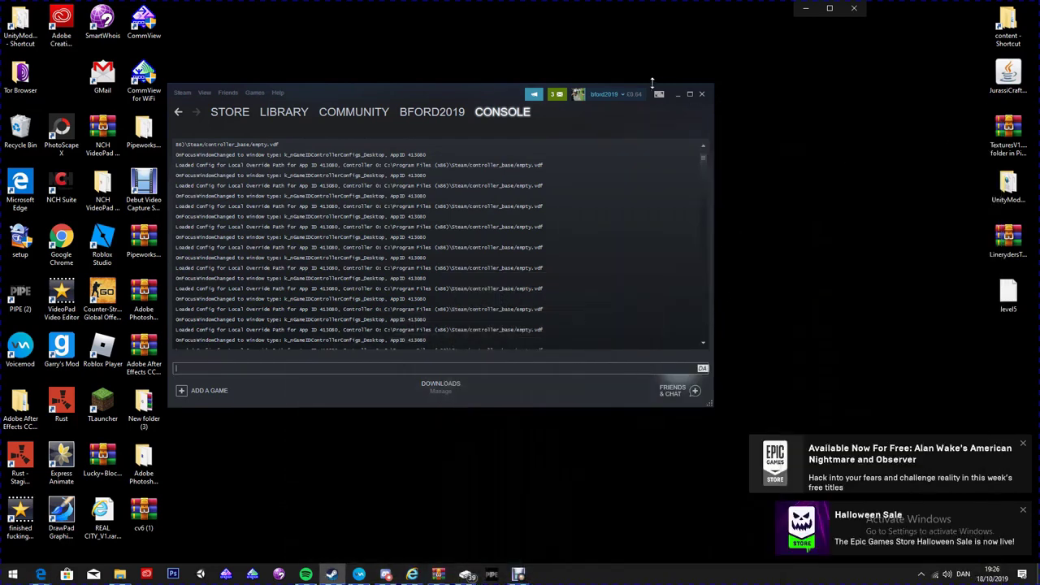
{"action": "left_click_drag", "start_coordinate": [465, 92], "coordinate": [774, 76]}
{"action": "left_click", "coordinate": [385, 575]}
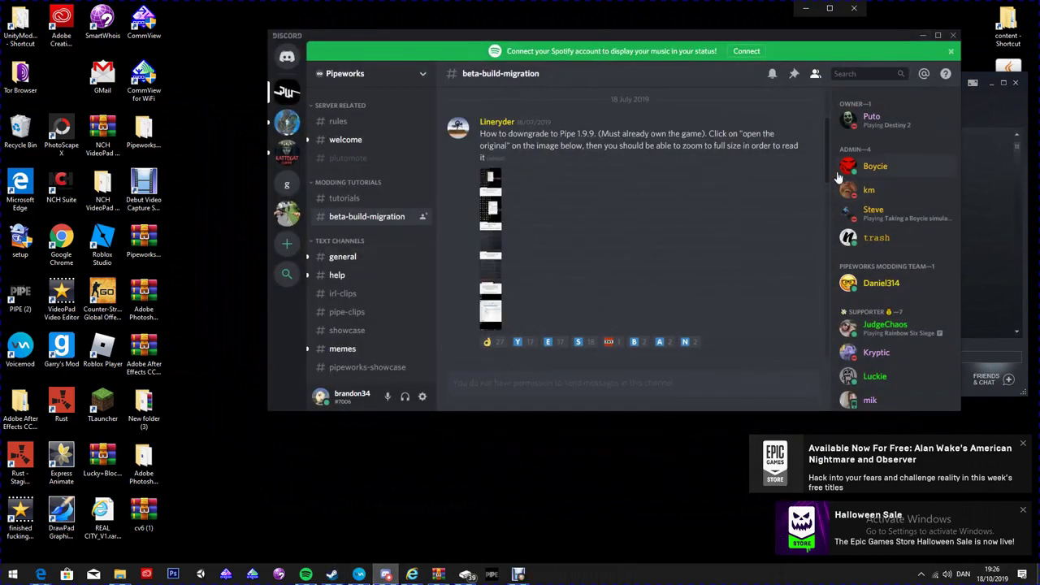
{"action": "left_click_drag", "start_coordinate": [824, 165], "coordinate": [803, 310]}
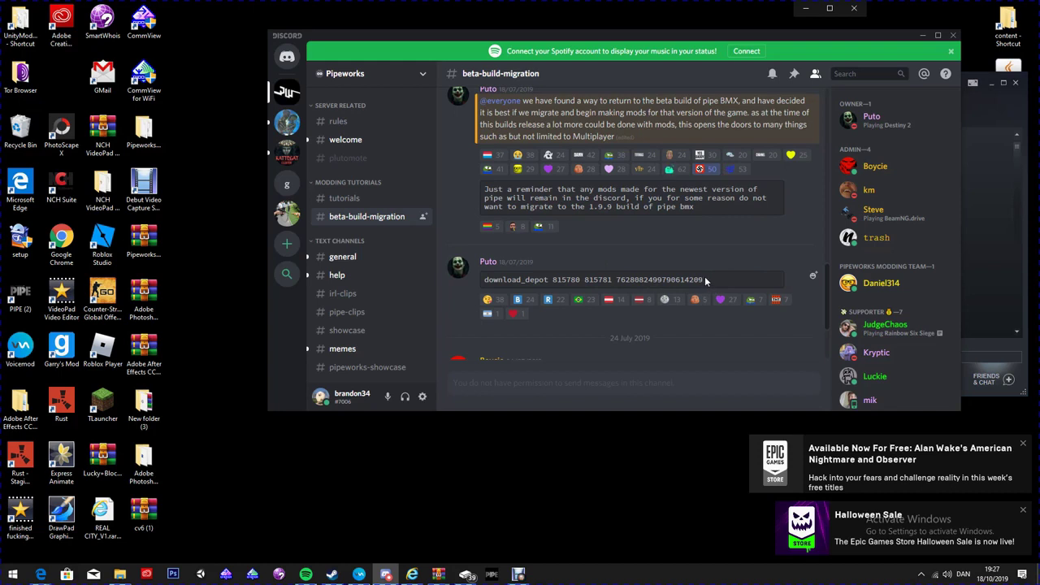
{"action": "left_click_drag", "start_coordinate": [702, 279], "coordinate": [484, 280]}
{"action": "right_click", "coordinate": [634, 280]}
{"action": "left_click", "coordinate": [646, 294]}
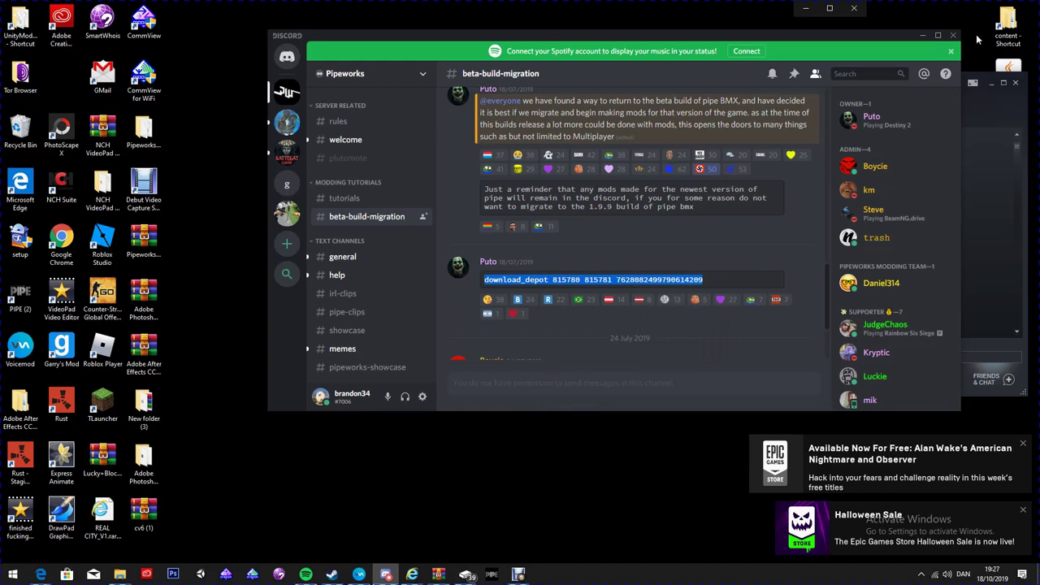
- Minimize Discord, return to the Steam console, then minimize the Steam window
{"action": "left_click", "coordinate": [922, 36]}
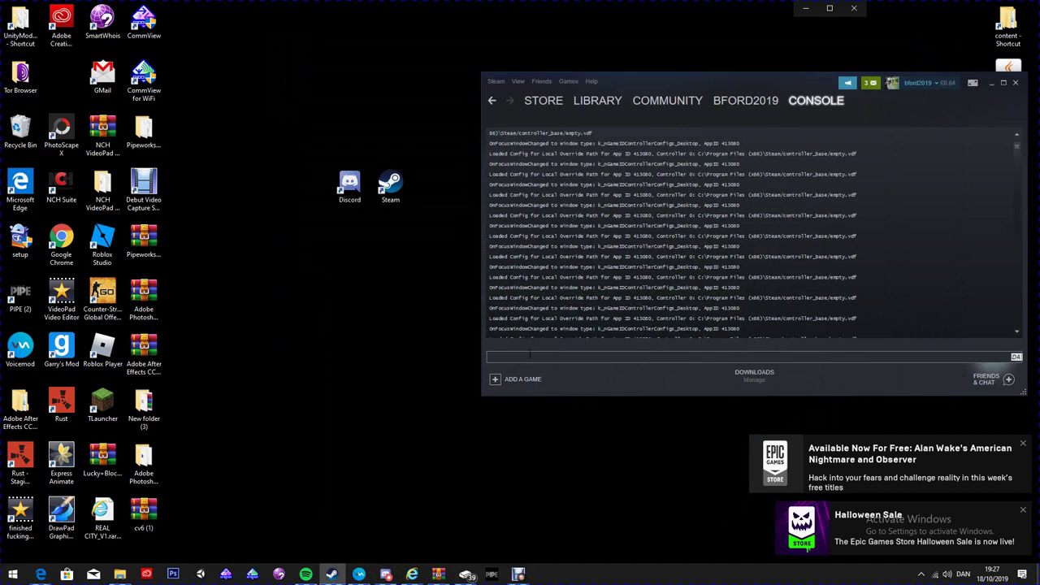
{"action": "right_click", "coordinate": [532, 356]}
{"action": "left_click_drag", "start_coordinate": [1016, 148], "coordinate": [985, 184]}
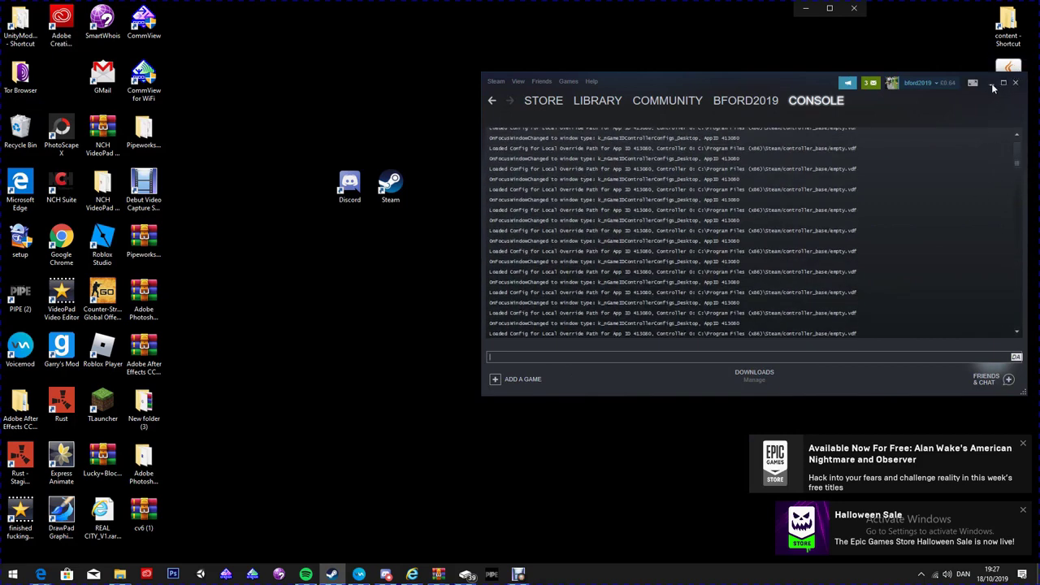
{"action": "left_click", "coordinate": [991, 82]}
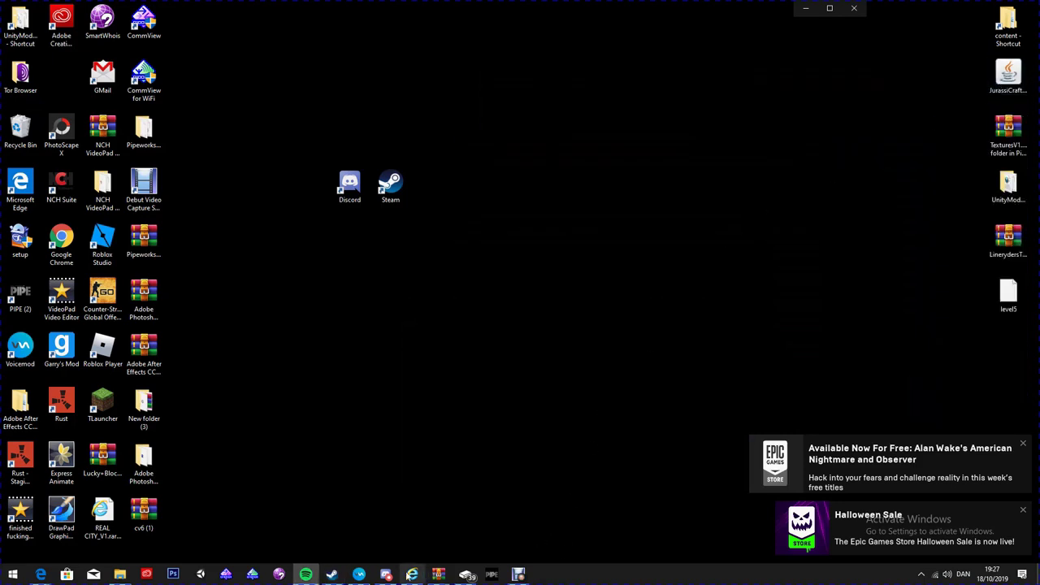
- Bring up Edge and zoom into the guide image to check the download_depot step
{"action": "mouse_move", "coordinate": [45, 577]}
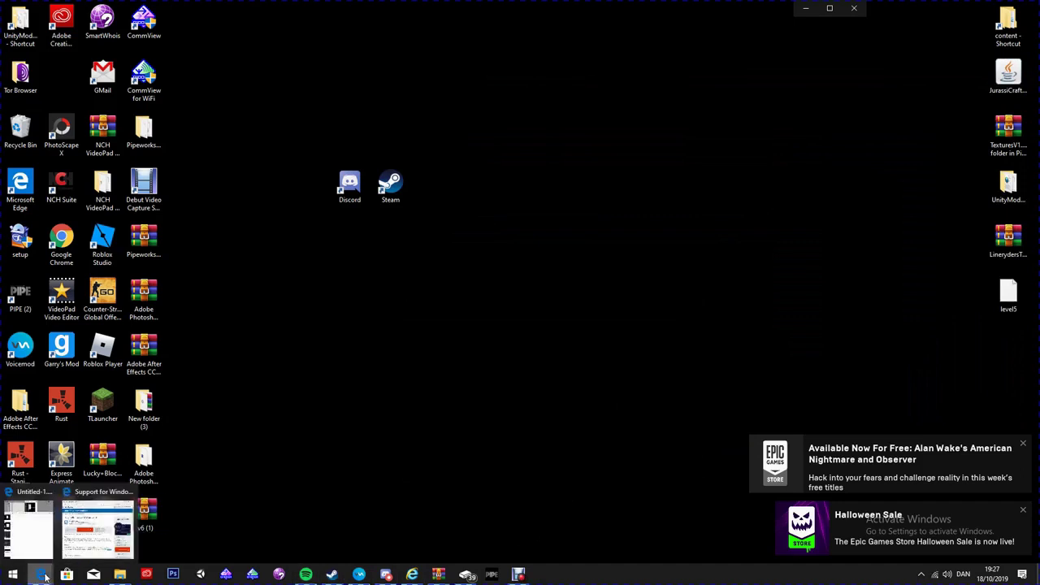
{"action": "left_click", "coordinate": [29, 528]}
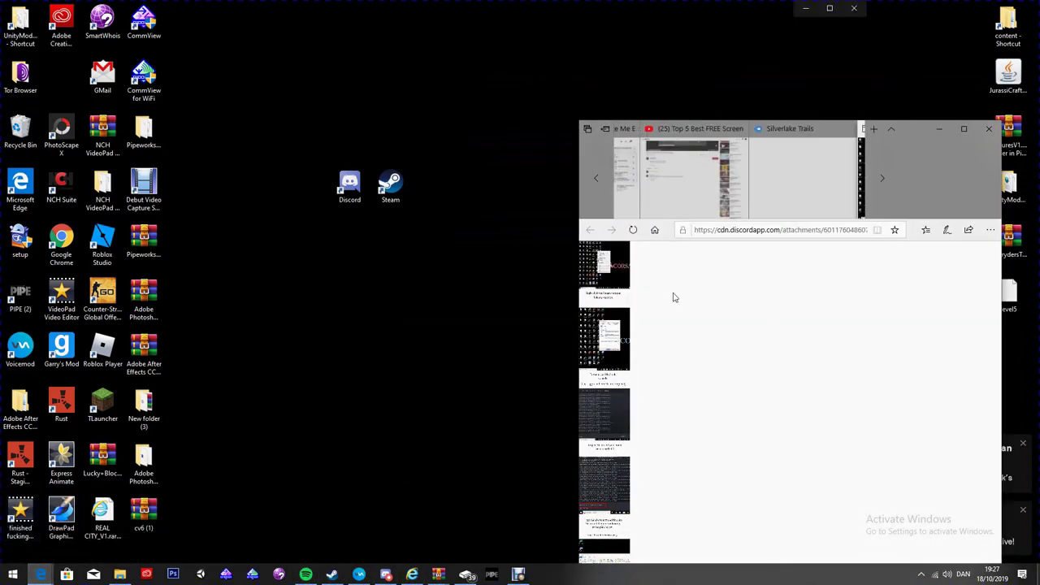
{"action": "left_click", "coordinate": [604, 376]}
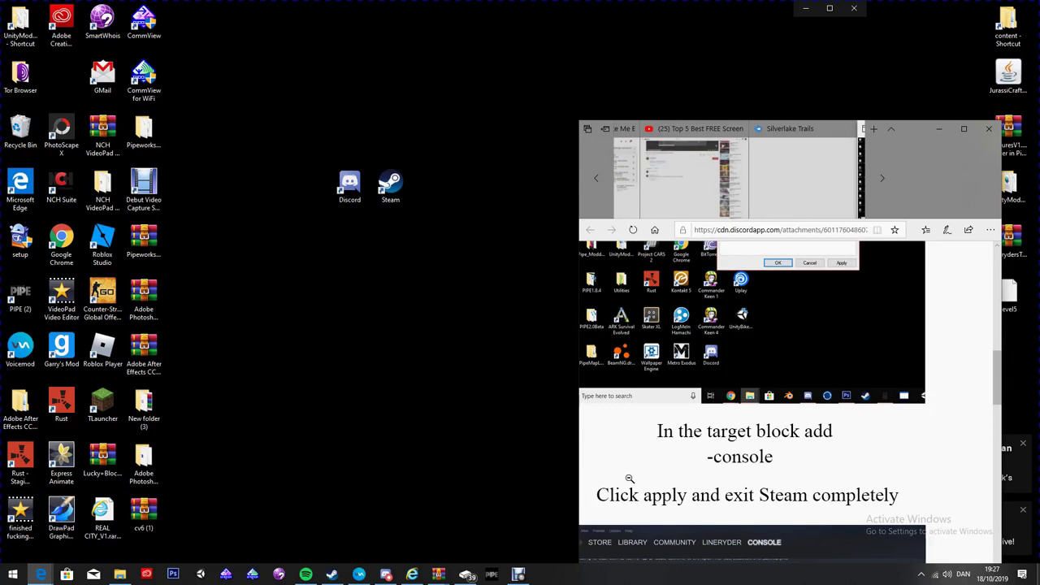
{"action": "left_click", "coordinate": [672, 549]}
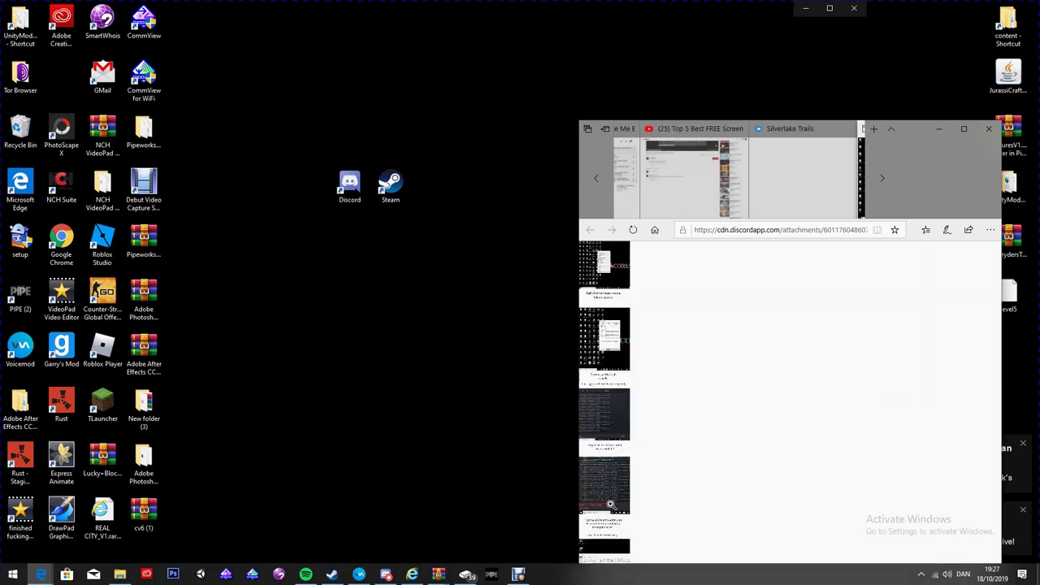
- Exit Steam completely from its taskbar jump list
{"action": "left_click", "coordinate": [328, 575]}
{"action": "right_click", "coordinate": [329, 576]}
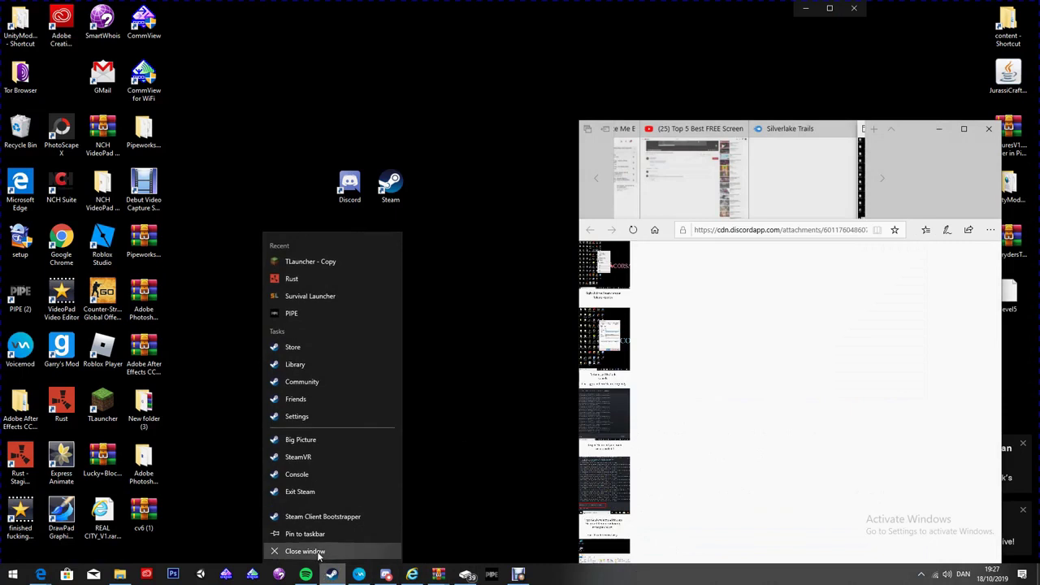
{"action": "left_click", "coordinate": [305, 551]}
- Close the Untitled-1.jpg and Silverlake Trails tabs, then close Edge with all its tabs
{"action": "left_click", "coordinate": [608, 502]}
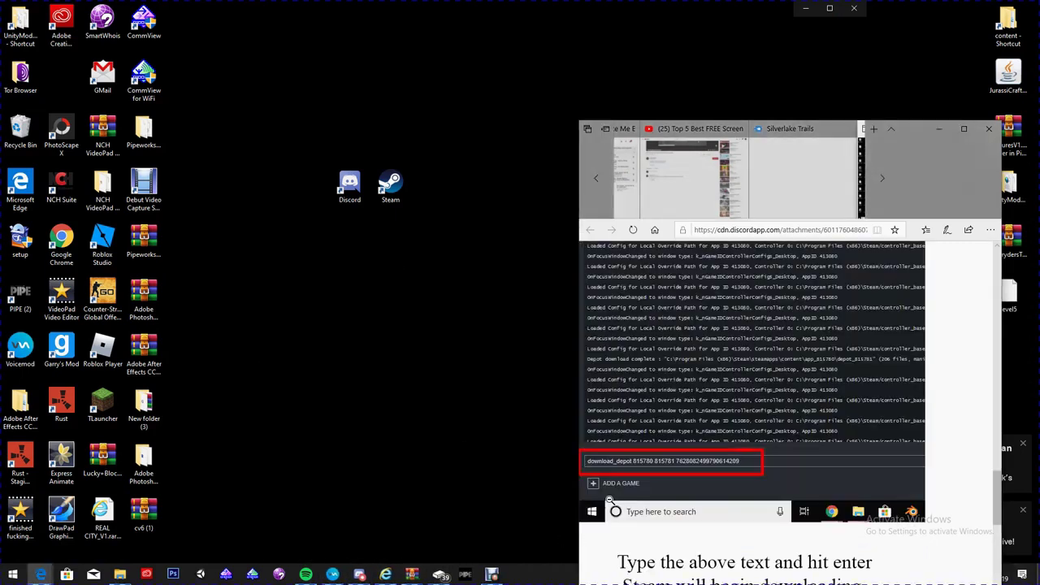
{"action": "left_click", "coordinate": [499, 475]}
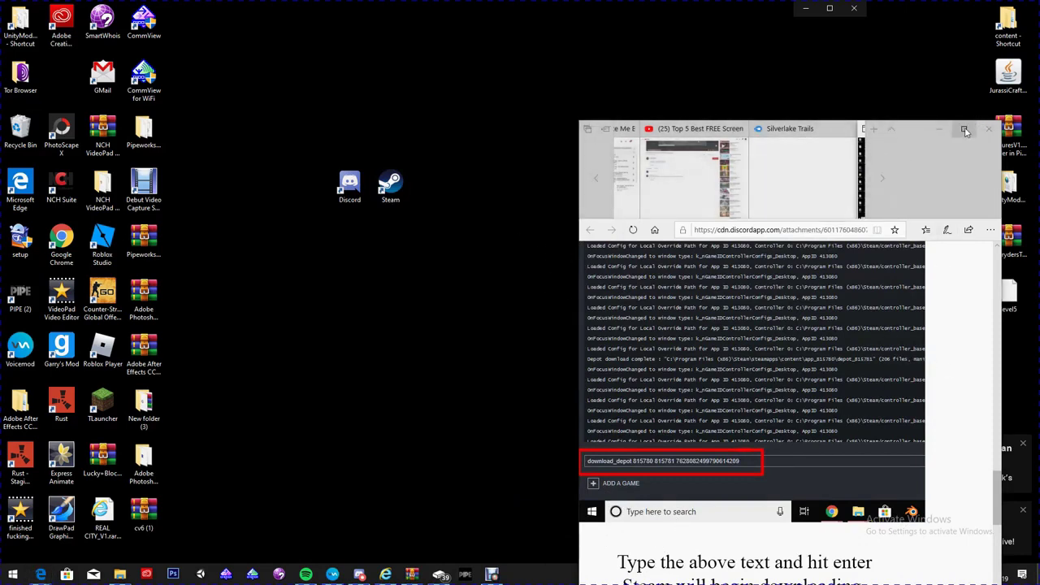
{"action": "key", "text": "super+Up"}
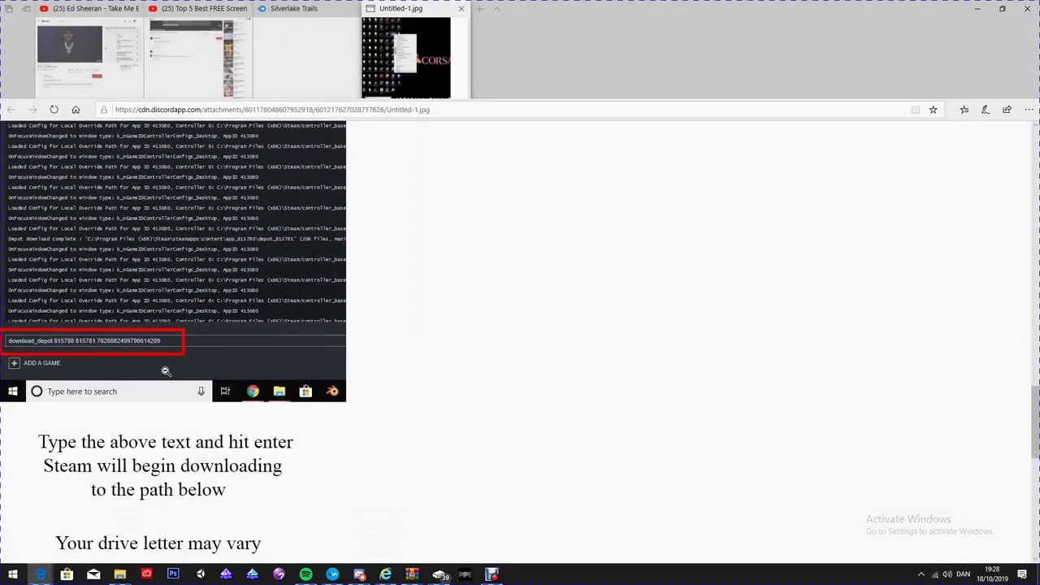
{"action": "left_click", "coordinate": [1002, 8]}
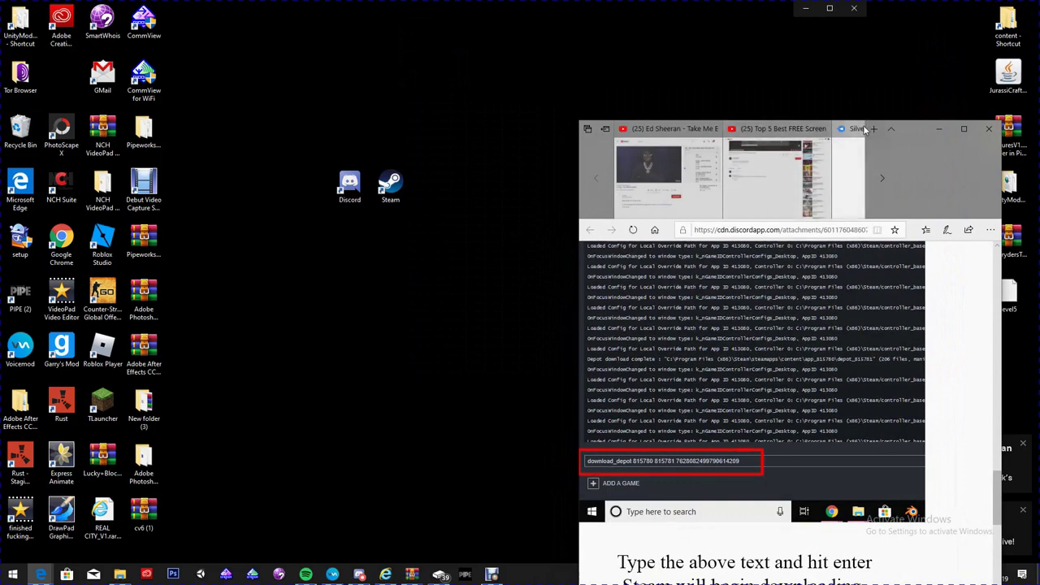
{"action": "left_click", "coordinate": [964, 128]}
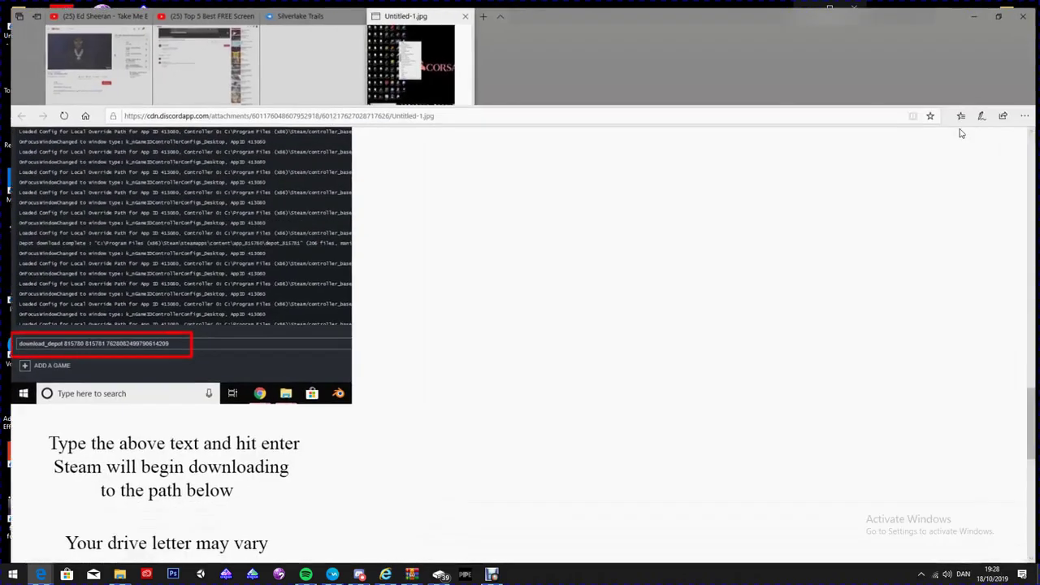
{"action": "left_click", "coordinate": [460, 9]}
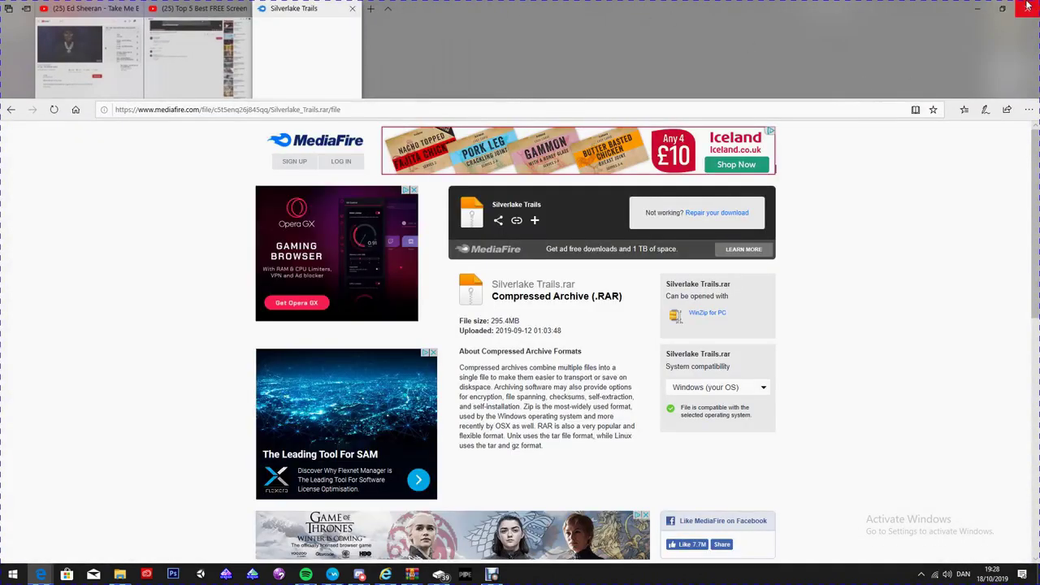
{"action": "left_click", "coordinate": [352, 12]}
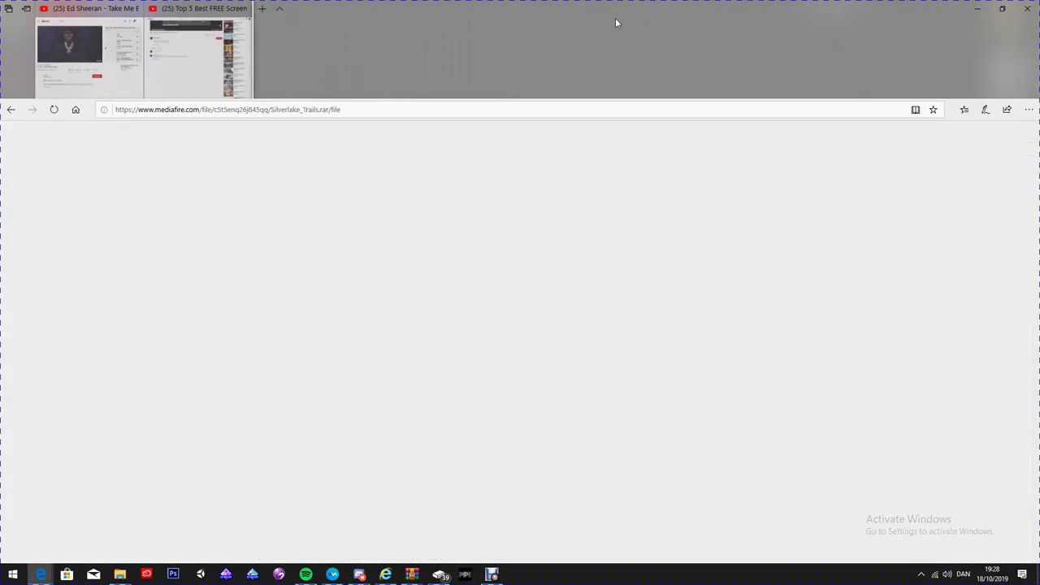
{"action": "left_click", "coordinate": [1002, 9]}
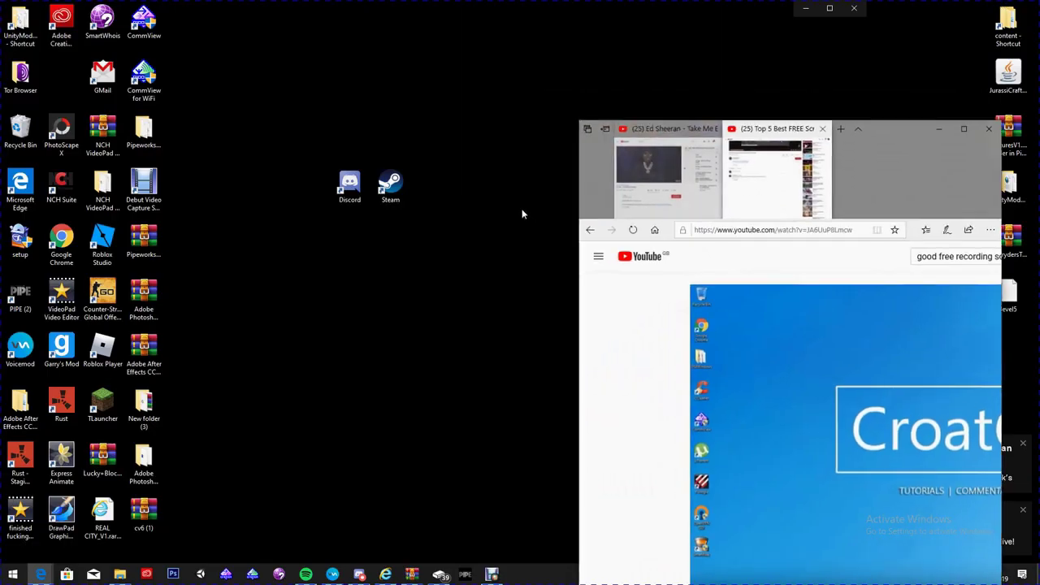
{"action": "left_click", "coordinate": [989, 131]}
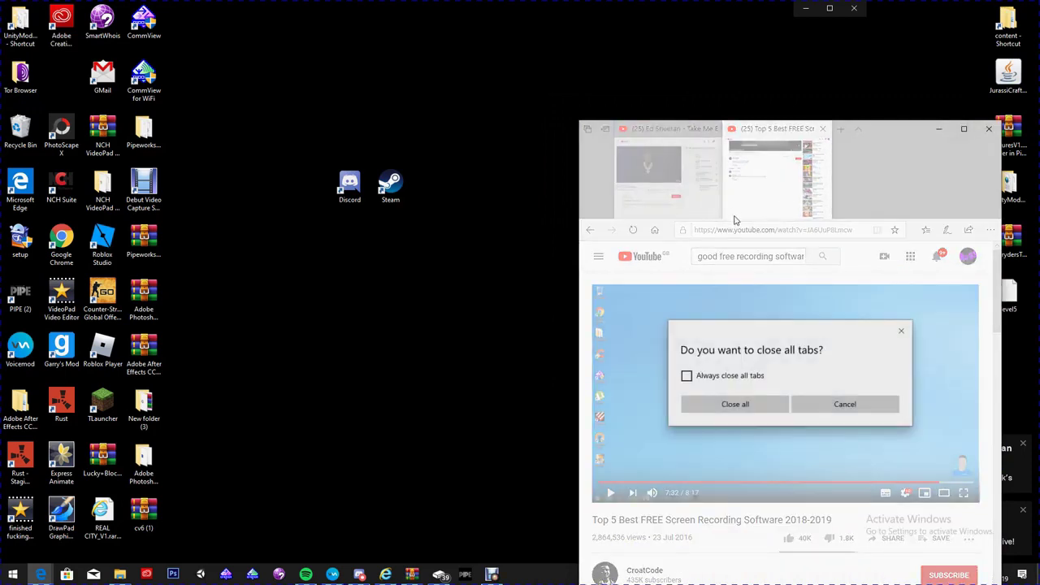
{"action": "left_click", "coordinate": [760, 407]}
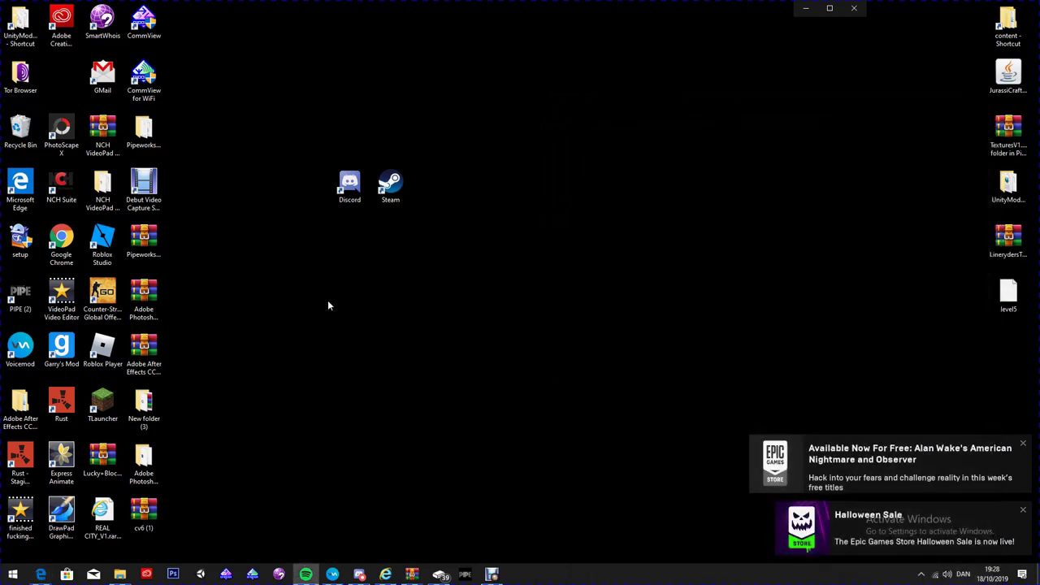
- Launch Discord and open the guide image attachment's original in a new Edge window
{"action": "left_click", "coordinate": [348, 185]}
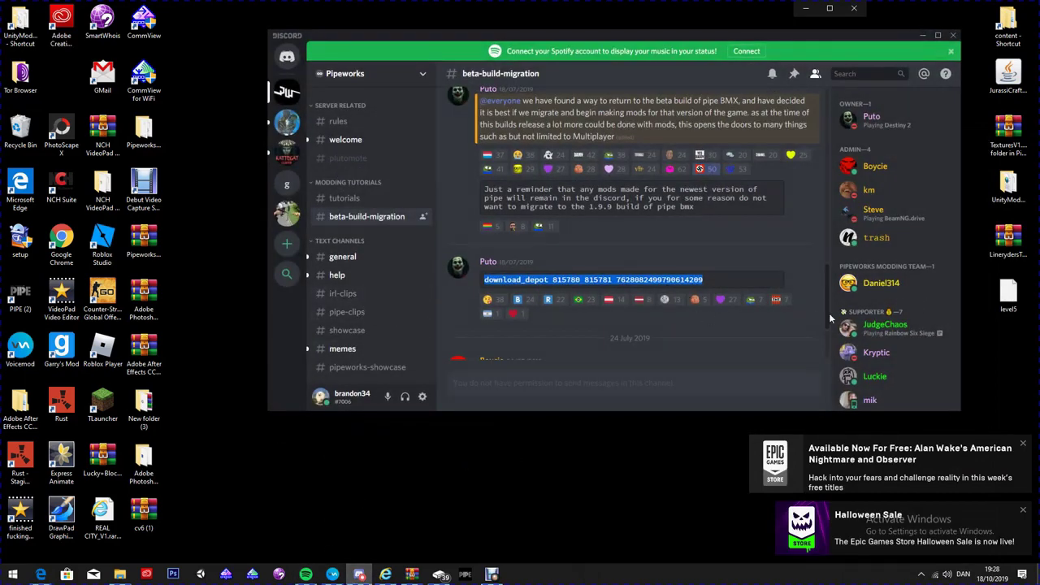
{"action": "scroll", "coordinate": [513, 196], "scroll_direction": "up", "scroll_amount": 1}
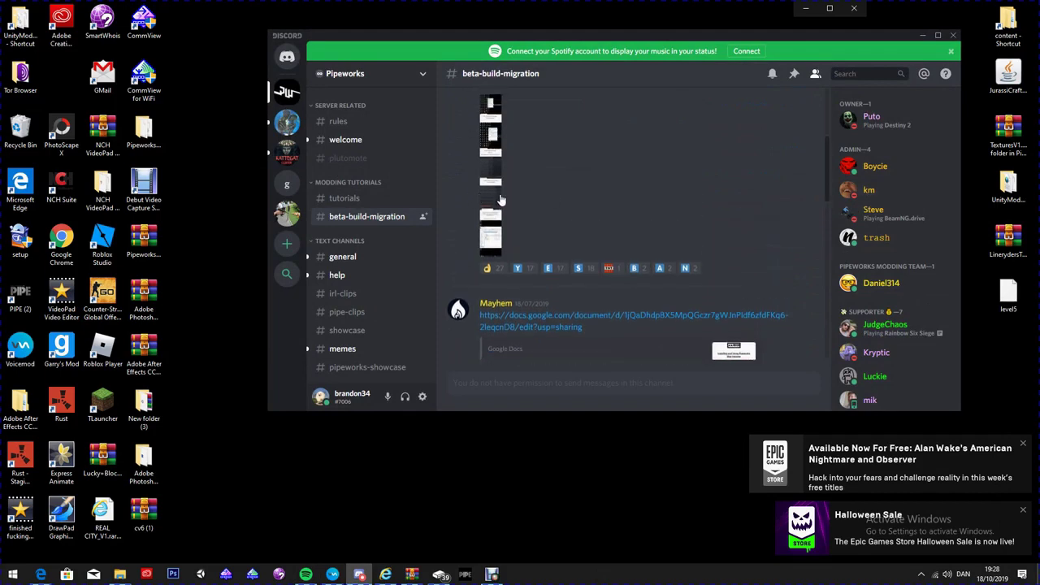
{"action": "left_click", "coordinate": [502, 199]}
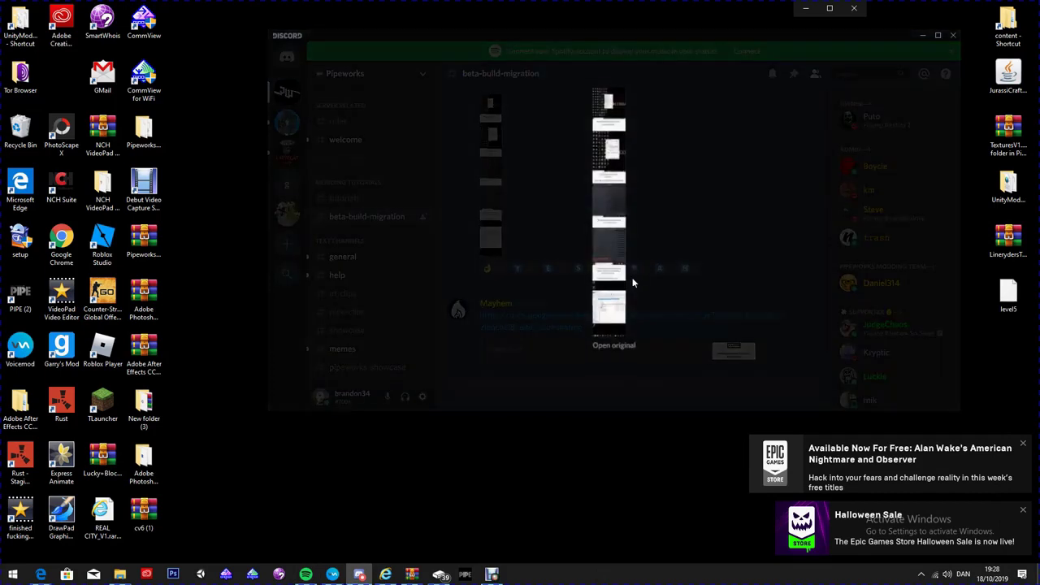
{"action": "left_click", "coordinate": [611, 346]}
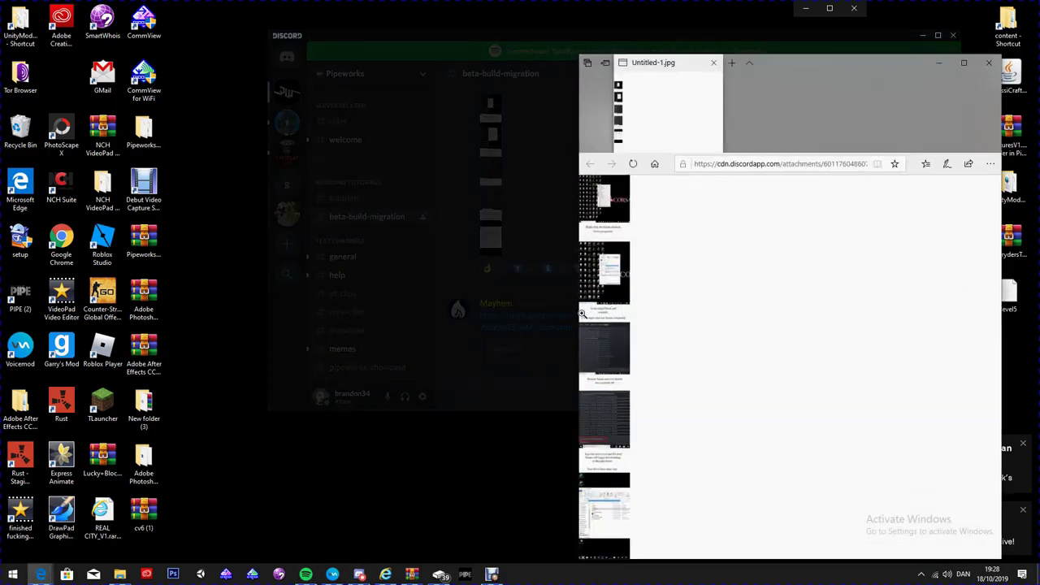
- Zoom the guide image to full size to view the depot_815781 folder screenshot
{"action": "left_click", "coordinate": [605, 515]}
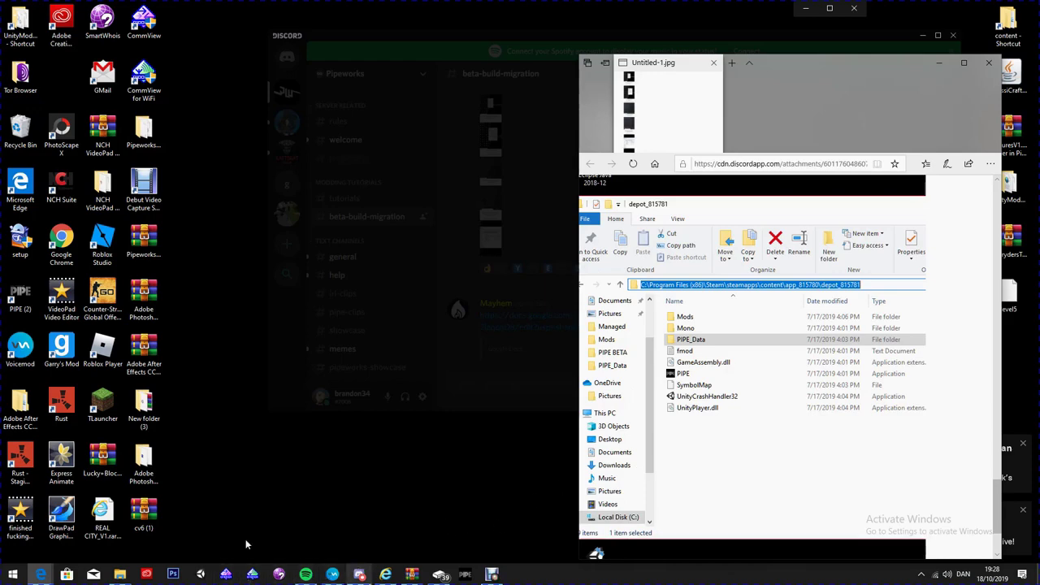
- Browse from This PC to C:\Program Files (x86)\Steam\steamapps
{"action": "left_click", "coordinate": [120, 574]}
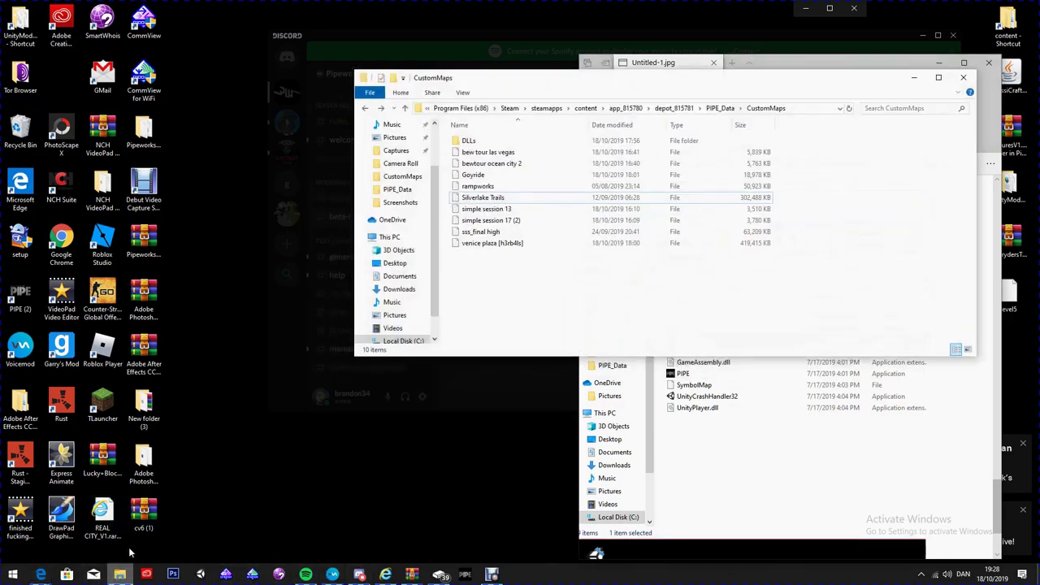
{"action": "left_click_drag", "start_coordinate": [432, 302], "coordinate": [433, 322]}
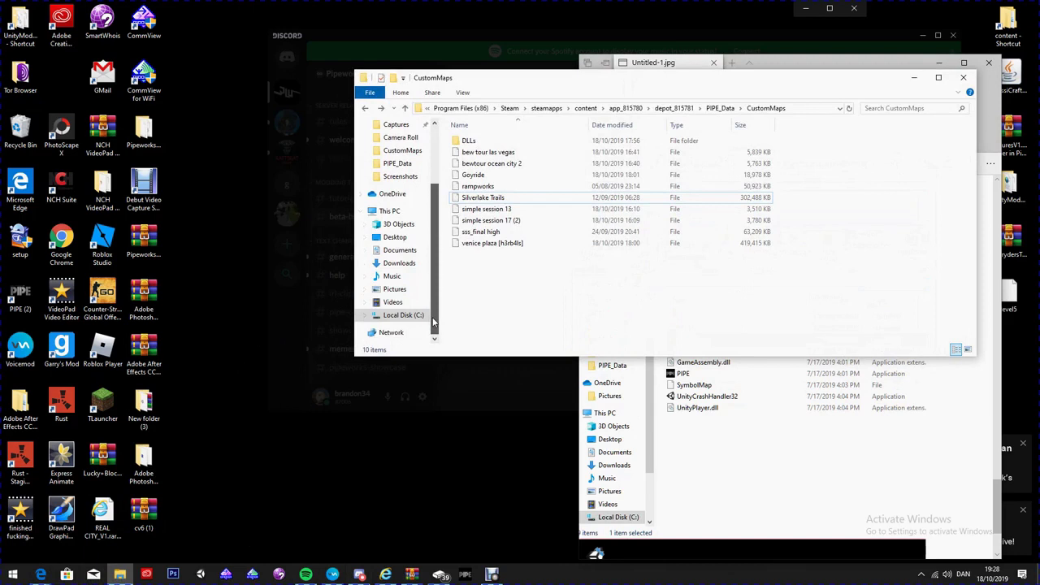
{"action": "left_click", "coordinate": [395, 212]}
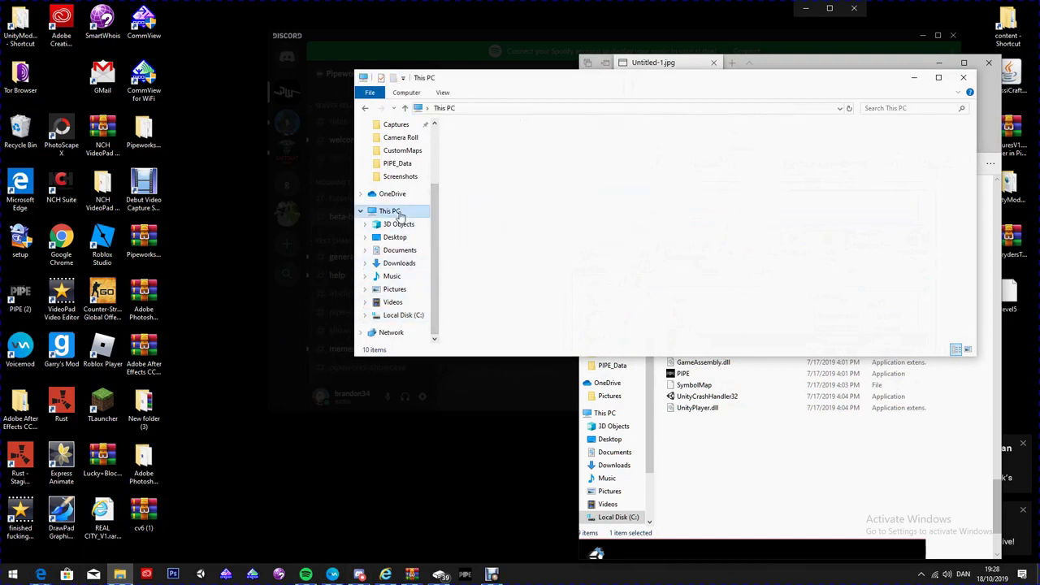
{"action": "left_click", "coordinate": [400, 317]}
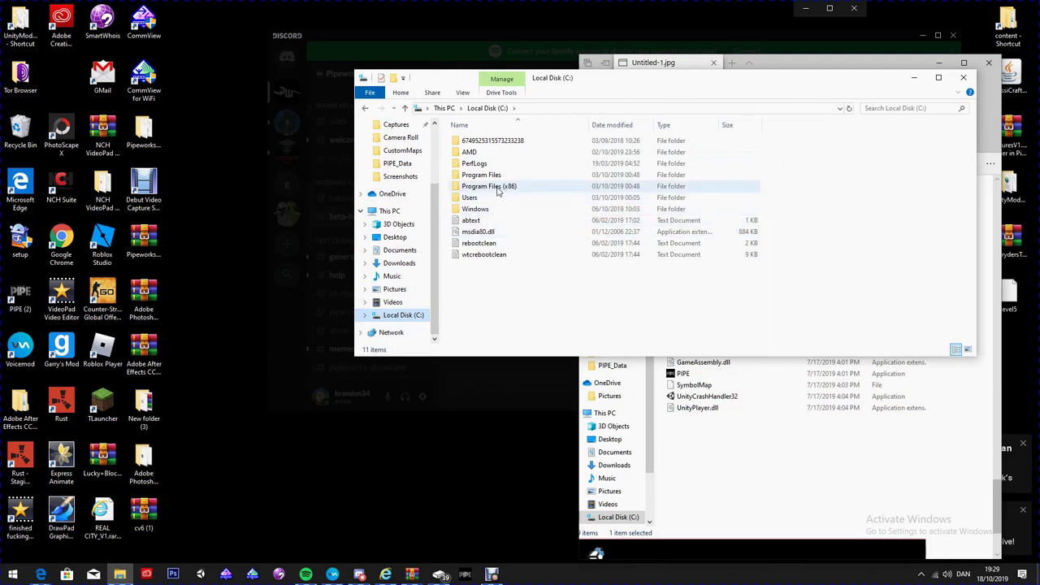
{"action": "double_click", "coordinate": [498, 188]}
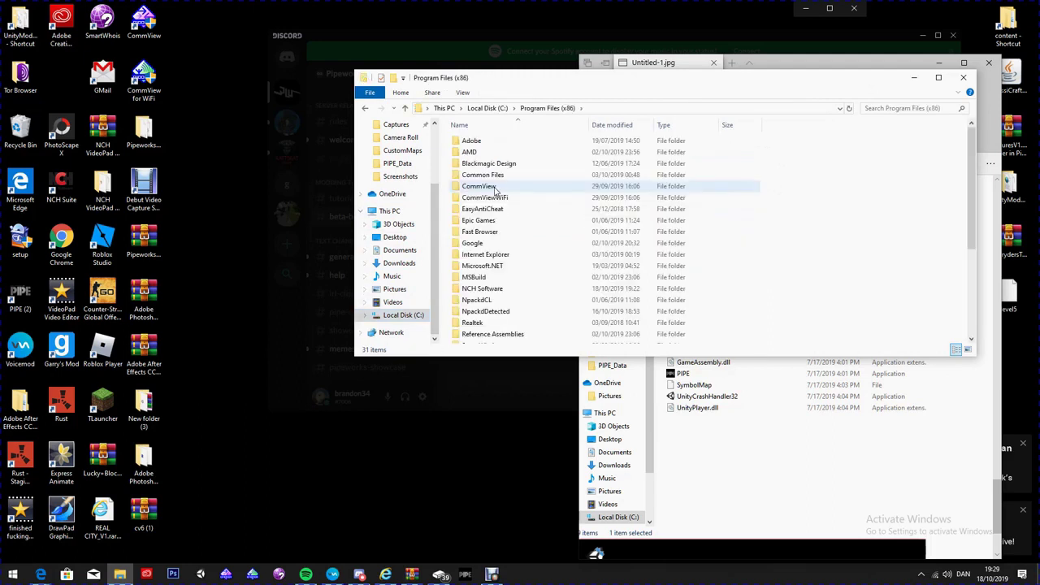
{"action": "scroll", "coordinate": [843, 175], "scroll_direction": "down", "scroll_amount": 2}
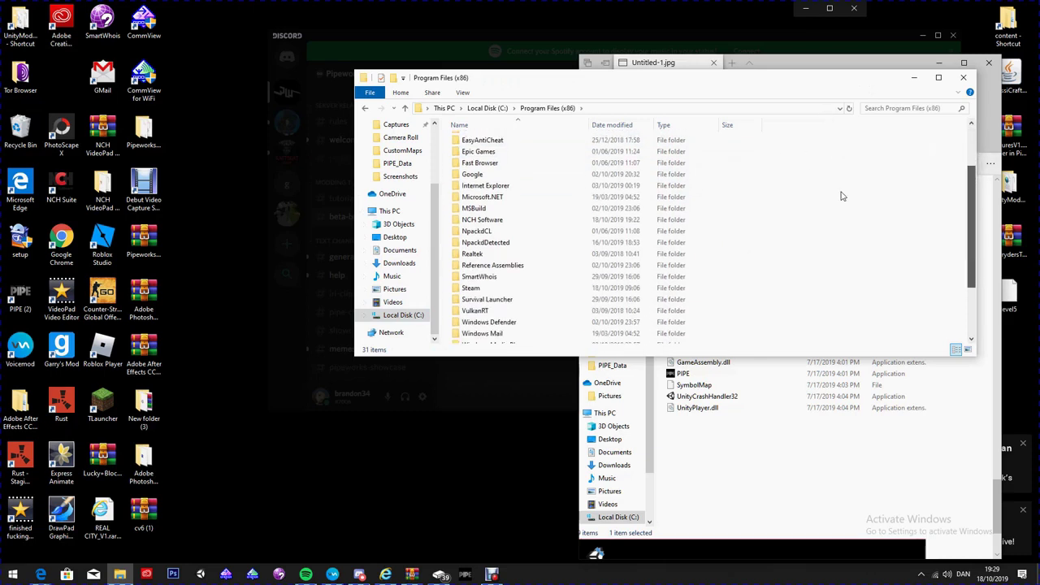
{"action": "double_click", "coordinate": [478, 289]}
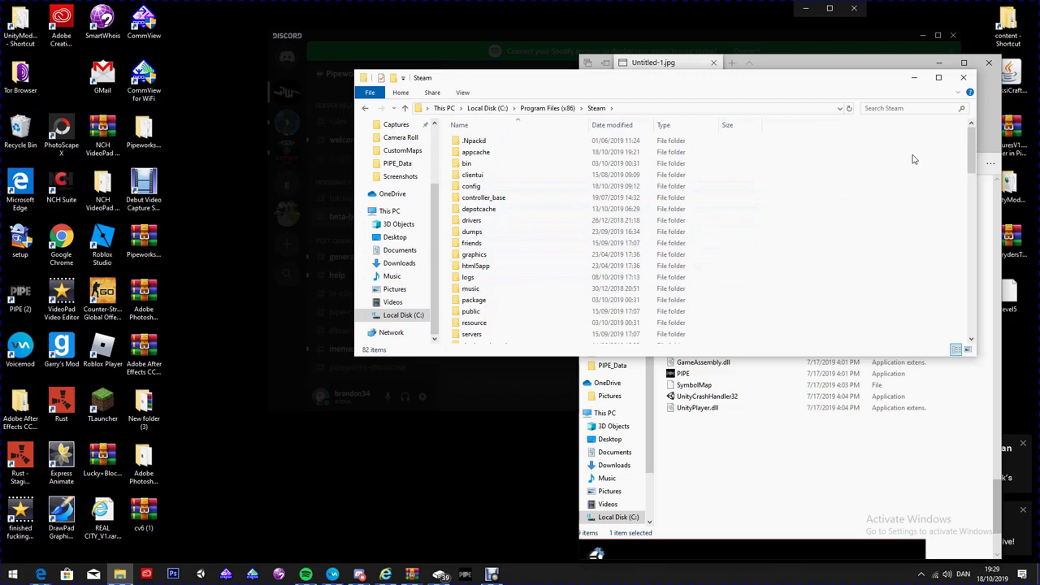
{"action": "left_click_drag", "start_coordinate": [972, 165], "coordinate": [973, 171]}
{"action": "scroll", "coordinate": [487, 325], "scroll_direction": "down", "scroll_amount": 2}
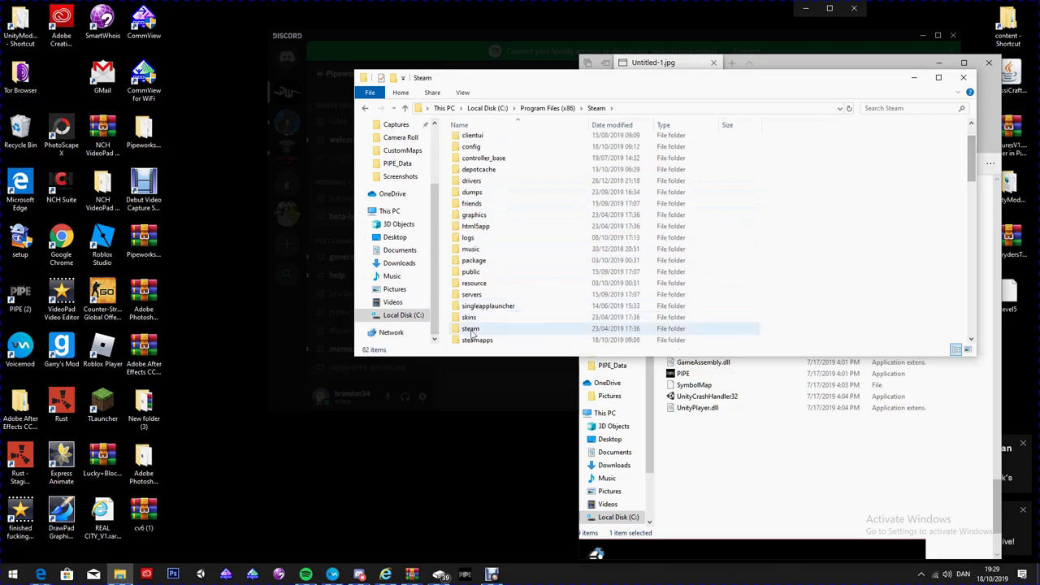
{"action": "double_click", "coordinate": [478, 342]}
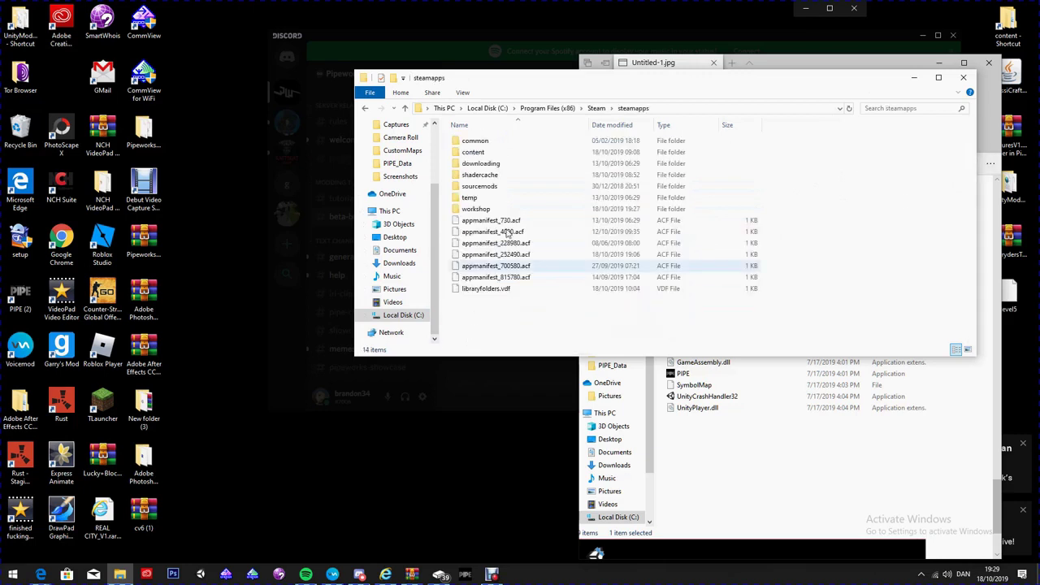
- Open the game folder at content\app_815780\depot_815781
{"action": "left_click", "coordinate": [479, 153]}
{"action": "double_click", "coordinate": [481, 153]}
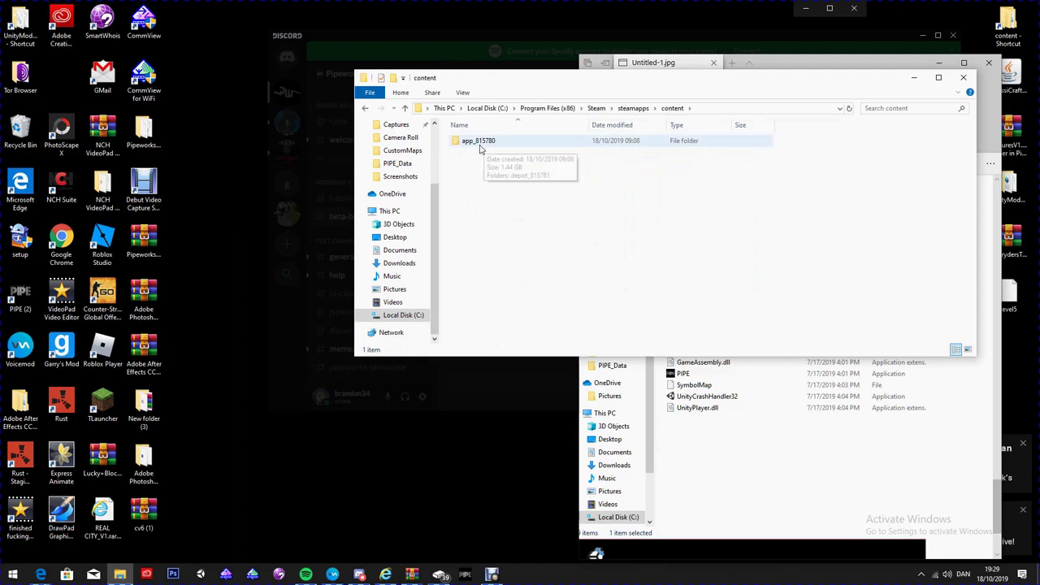
{"action": "double_click", "coordinate": [480, 141]}
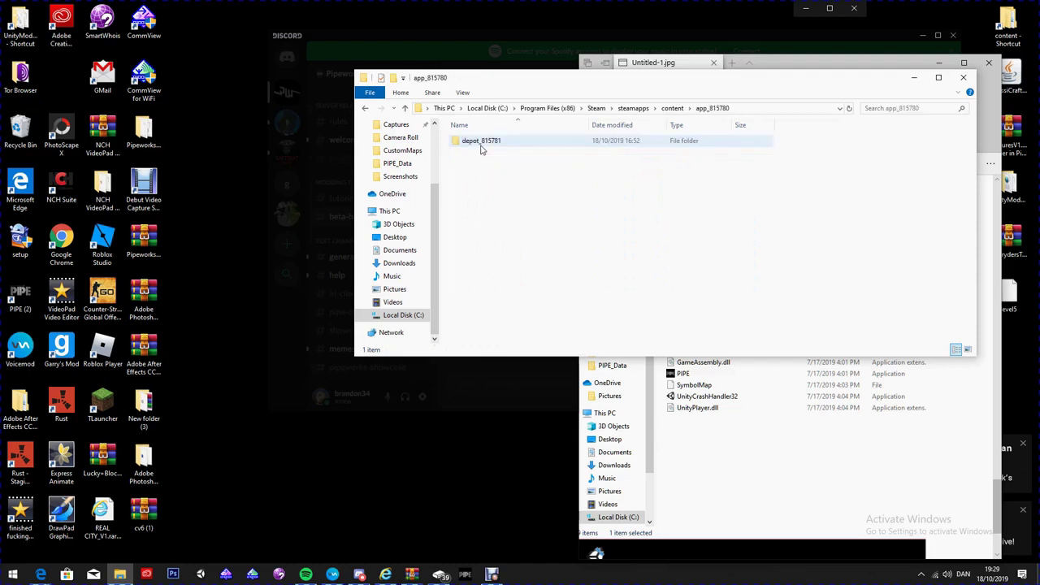
{"action": "left_click", "coordinate": [482, 143]}
{"action": "left_click", "coordinate": [480, 142]}
{"action": "double_click", "coordinate": [520, 144]}
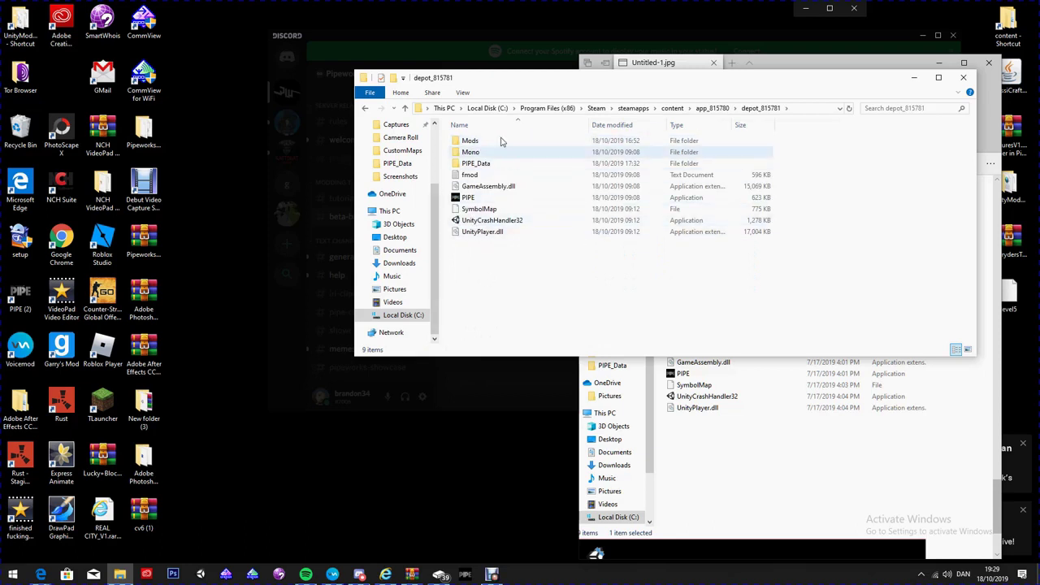
- Check the Mods folder and PIPE_Data\CustomMaps, then close the Explorer window
{"action": "double_click", "coordinate": [479, 144]}
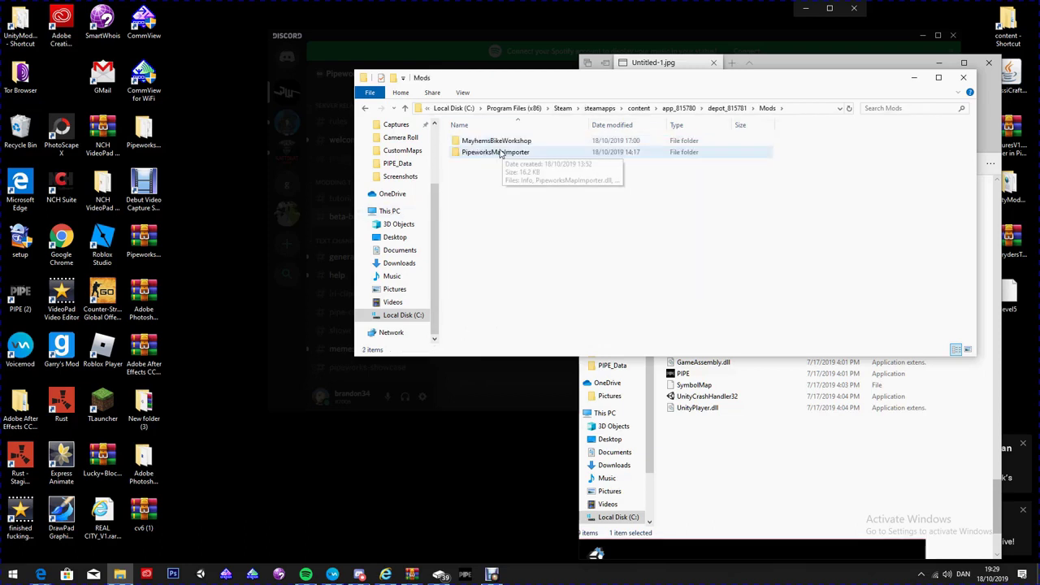
{"action": "left_click", "coordinate": [366, 112]}
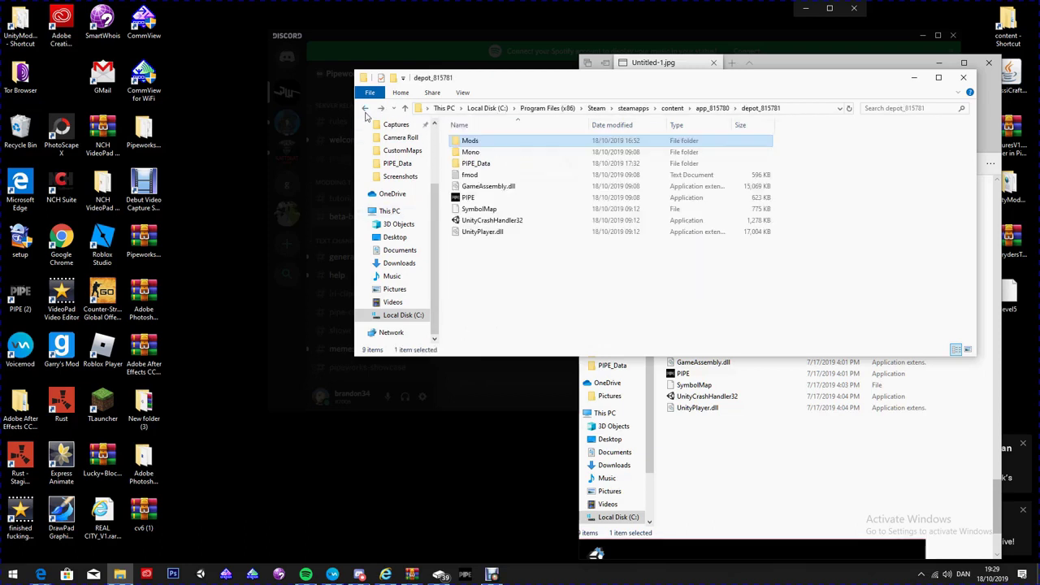
{"action": "left_click", "coordinate": [483, 165]}
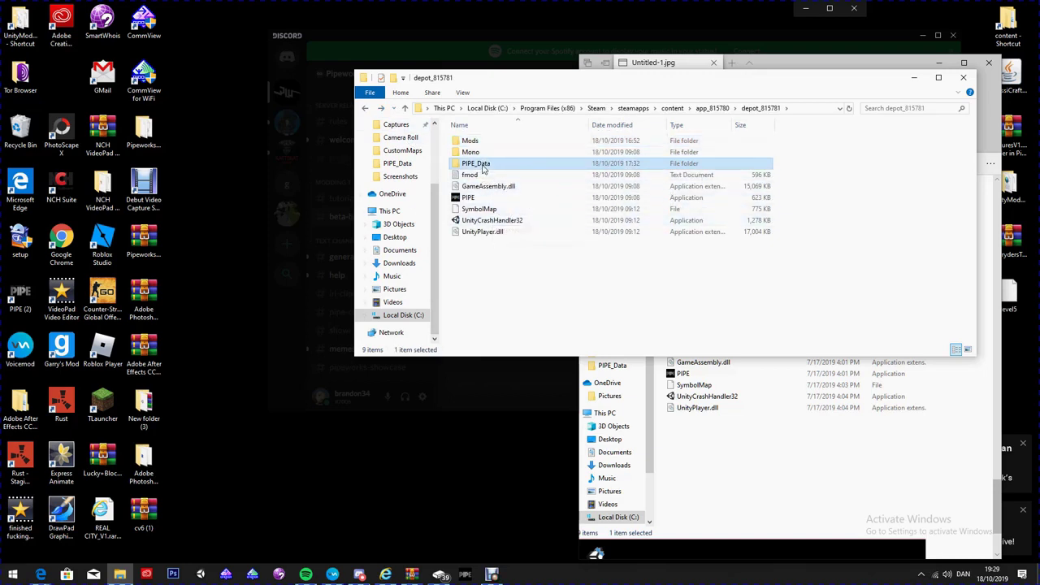
{"action": "double_click", "coordinate": [483, 165]}
{"action": "double_click", "coordinate": [489, 141]}
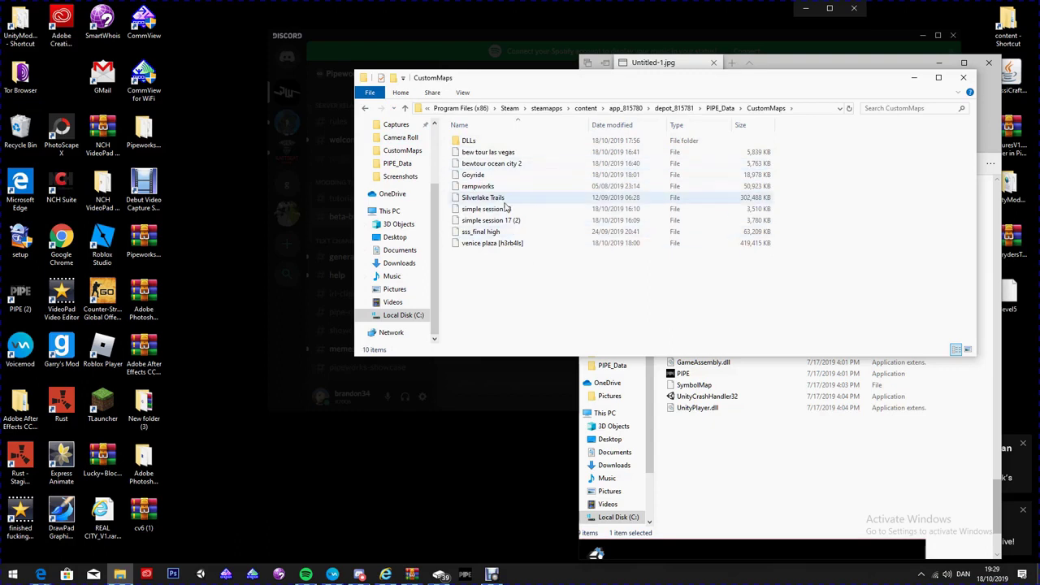
{"action": "double_click", "coordinate": [364, 108]}
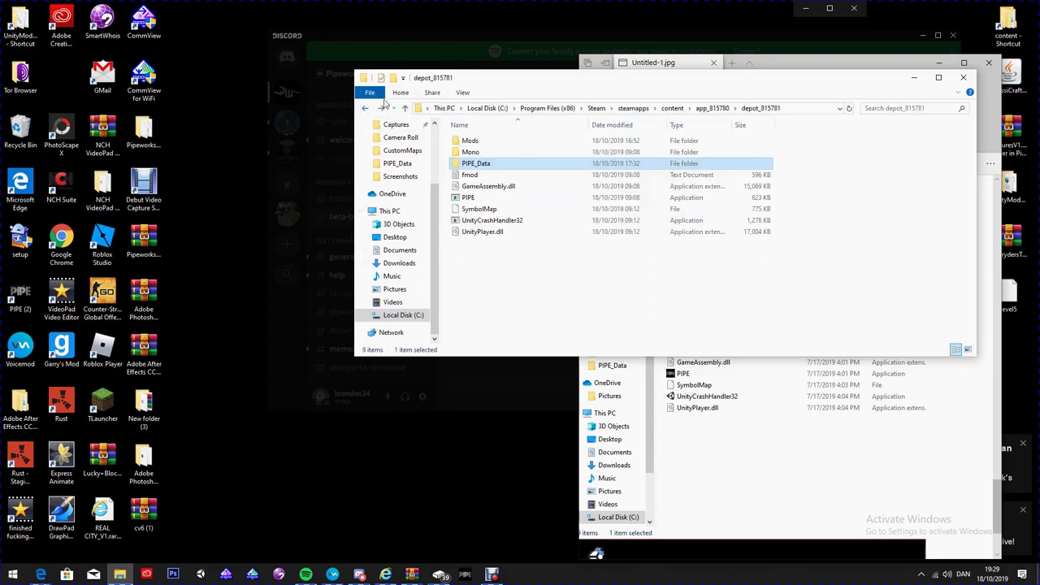
{"action": "left_click", "coordinate": [914, 77]}
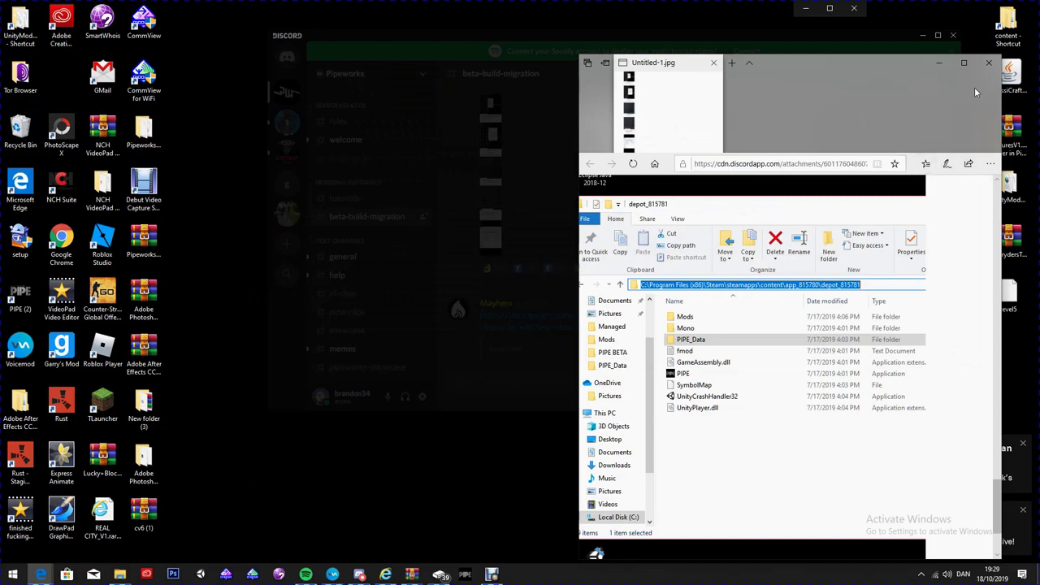
- Open the Discord channel's tall screenshot at original size in Edge and zoom to 100%
{"action": "left_click", "coordinate": [420, 258]}
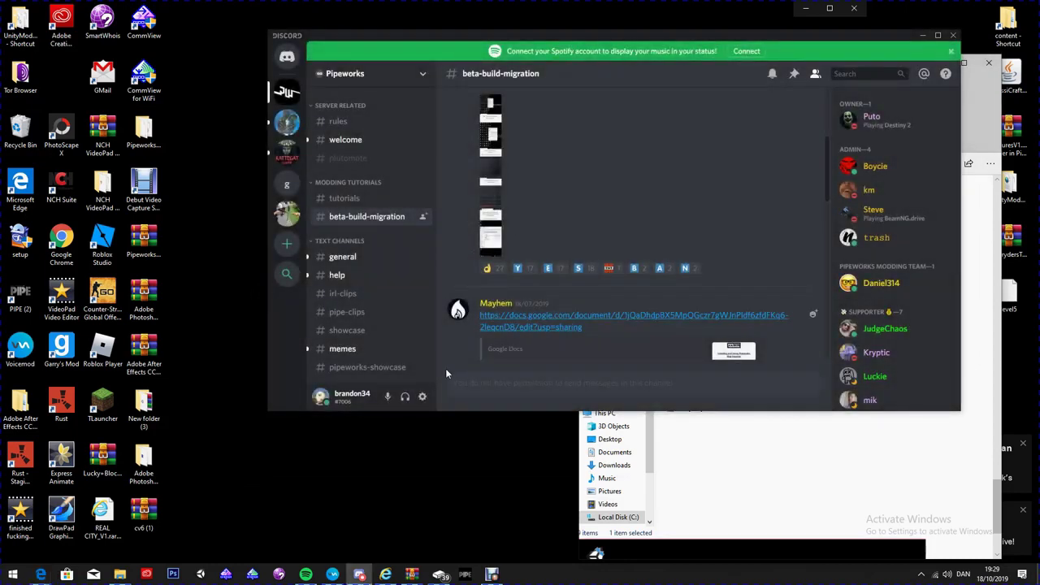
{"action": "left_click", "coordinate": [493, 239]}
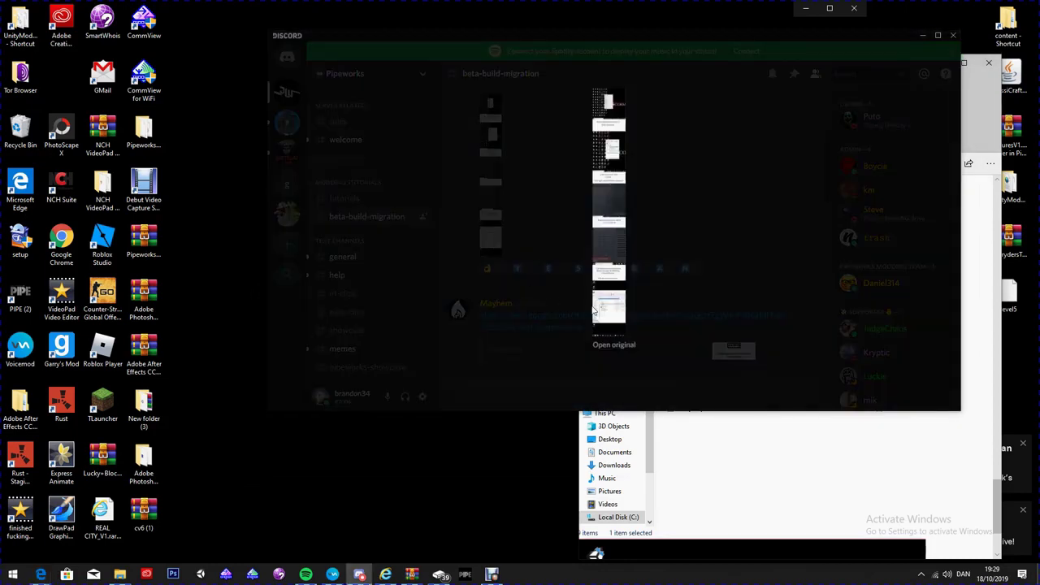
{"action": "left_click", "coordinate": [609, 345]}
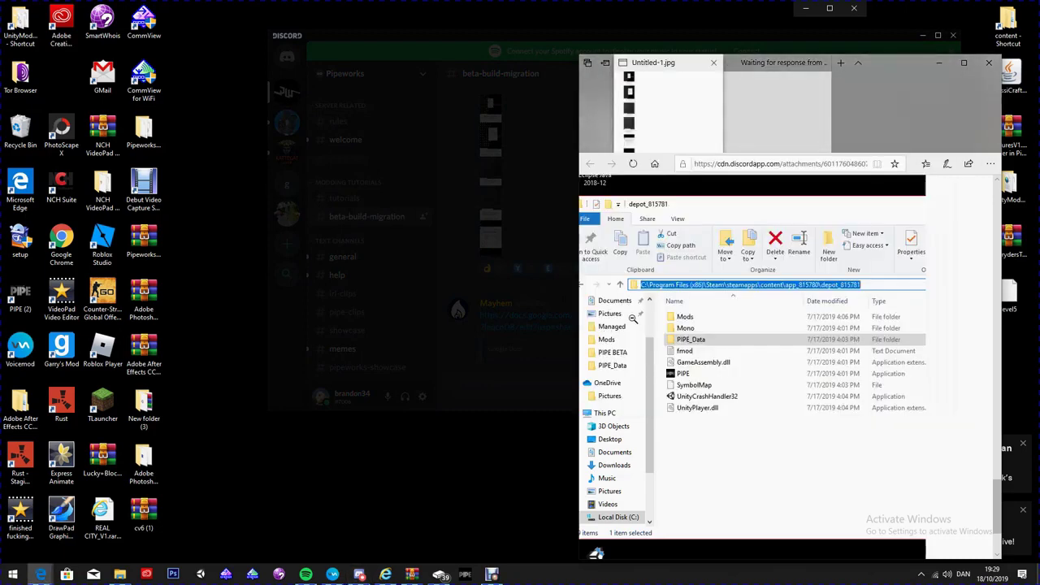
{"action": "left_click", "coordinate": [599, 539]}
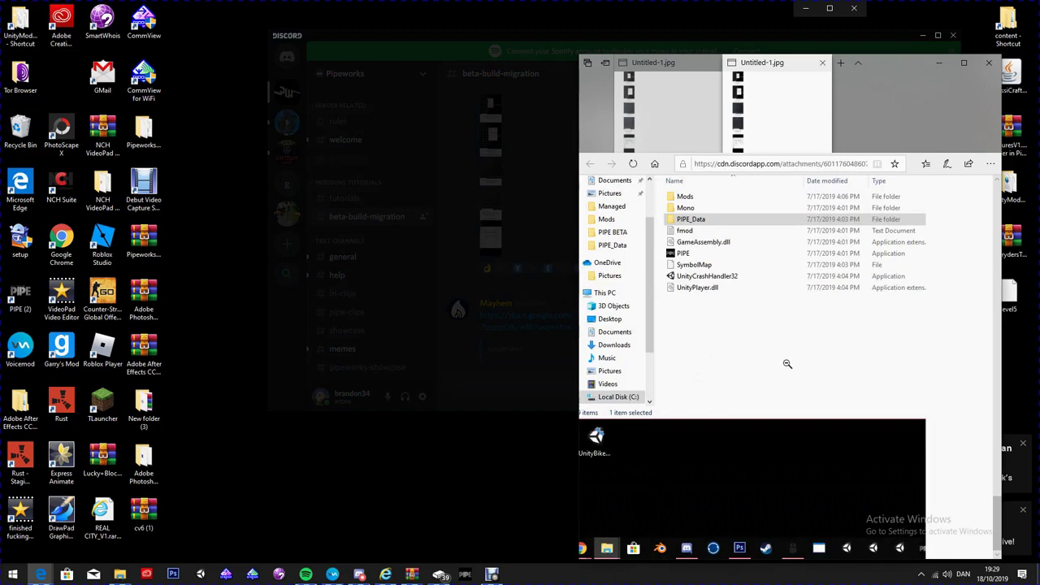
- Reopen the original screenshot in a new tab, zoom it to readable size, then close Edge
{"action": "left_click", "coordinate": [516, 249]}
{"action": "left_click", "coordinate": [501, 240]}
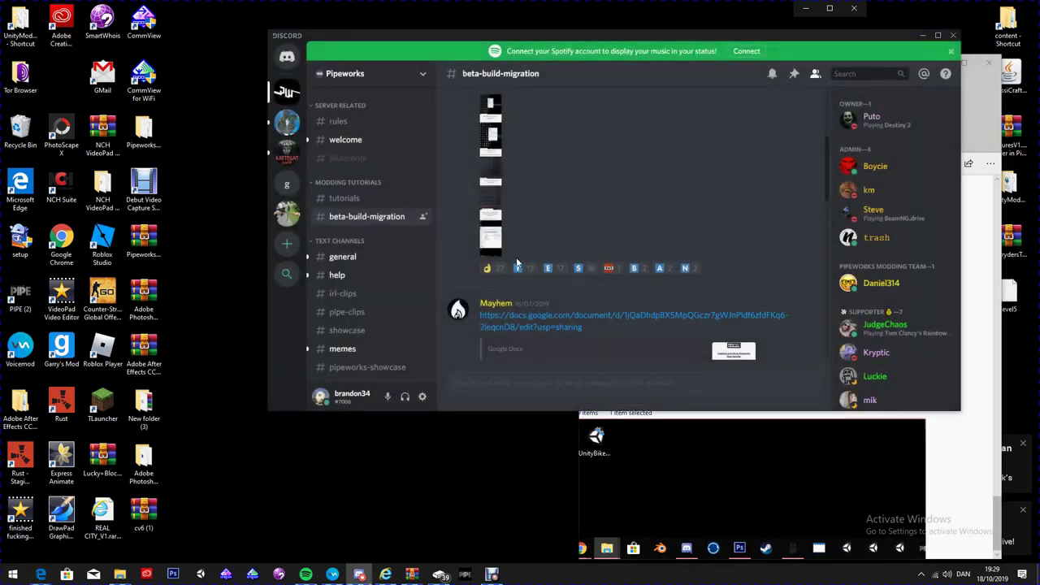
{"action": "left_click", "coordinate": [484, 249]}
{"action": "left_click", "coordinate": [604, 349]}
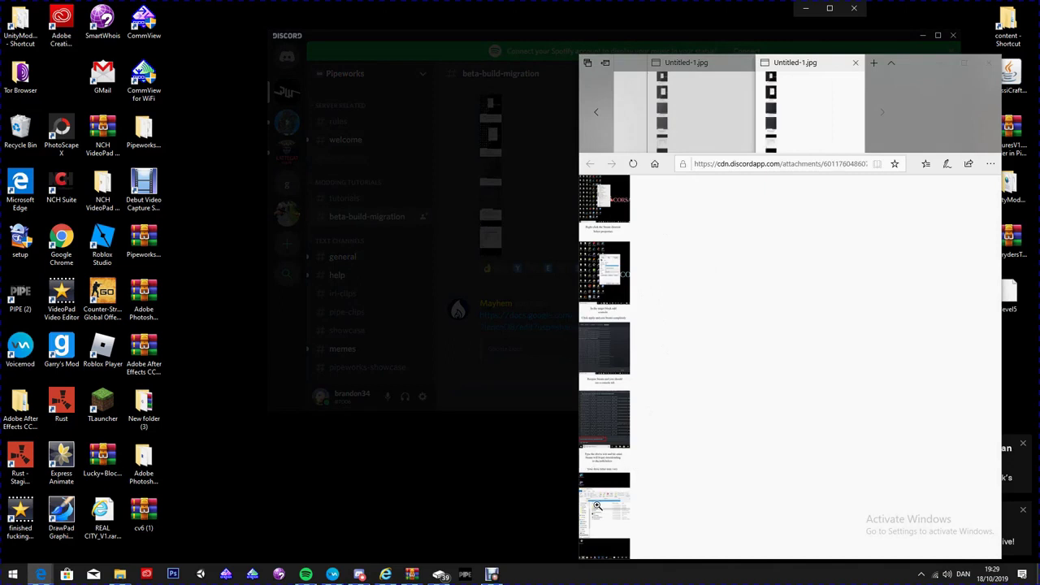
{"action": "left_click", "coordinate": [597, 504]}
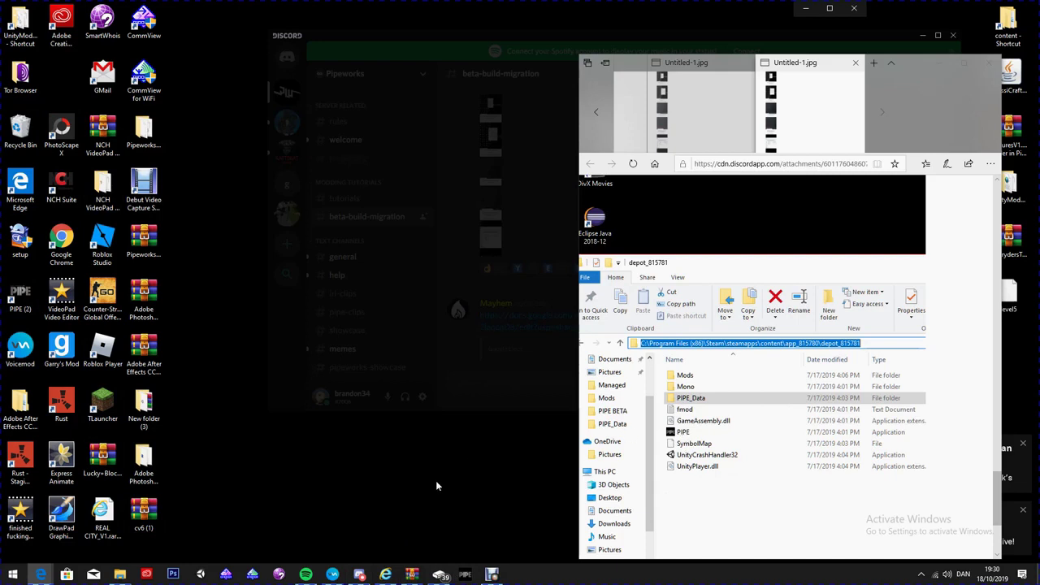
{"action": "left_click", "coordinate": [936, 64]}
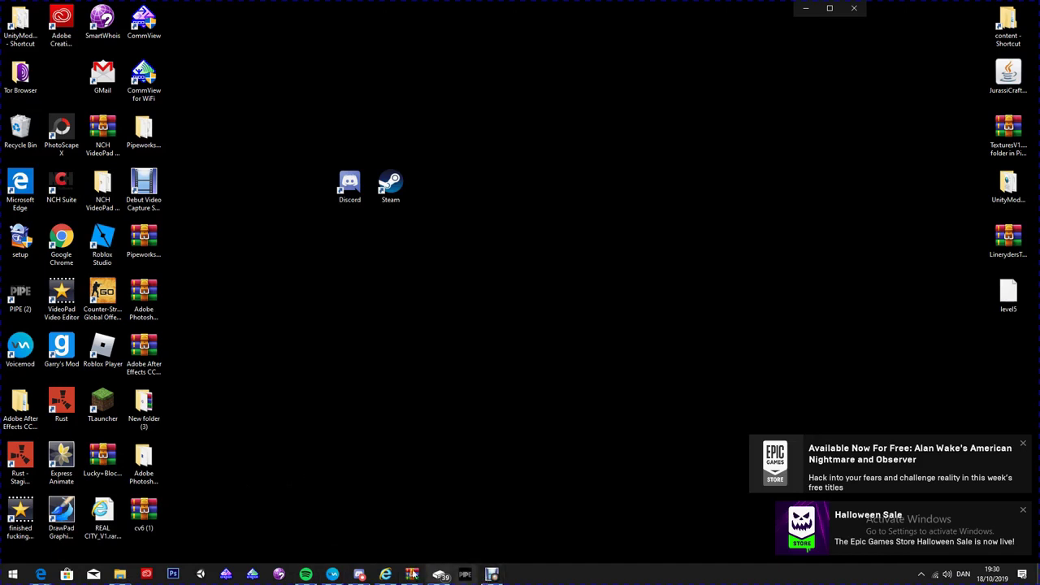
- Open the 'Installing and Using Pipeworks Map Importer' link from the beta-build-migration channel
{"action": "left_click", "coordinate": [360, 574]}
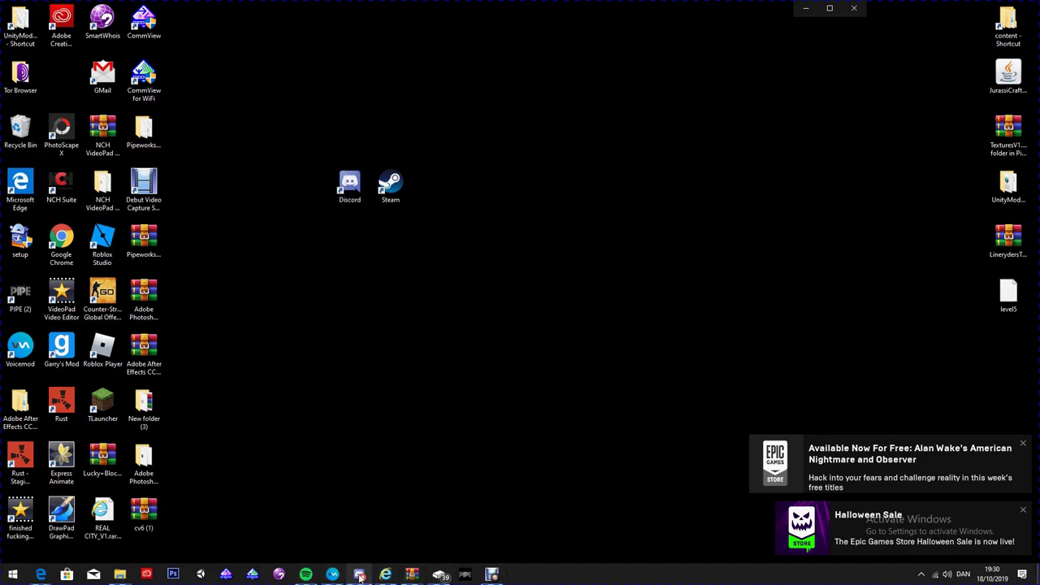
{"action": "left_click", "coordinate": [689, 238]}
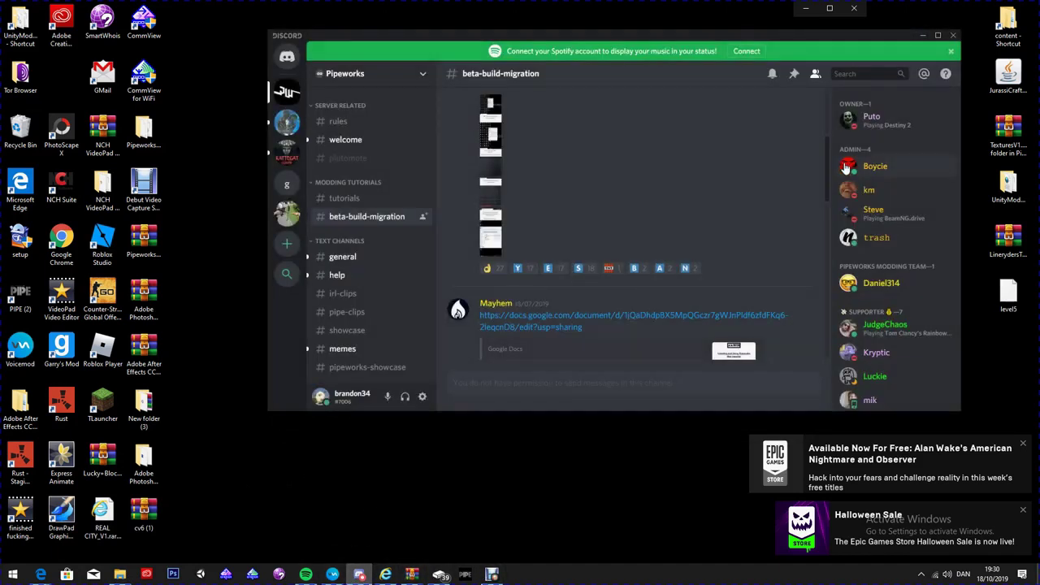
{"action": "scroll", "coordinate": [650, 211], "scroll_direction": "down", "scroll_amount": 3}
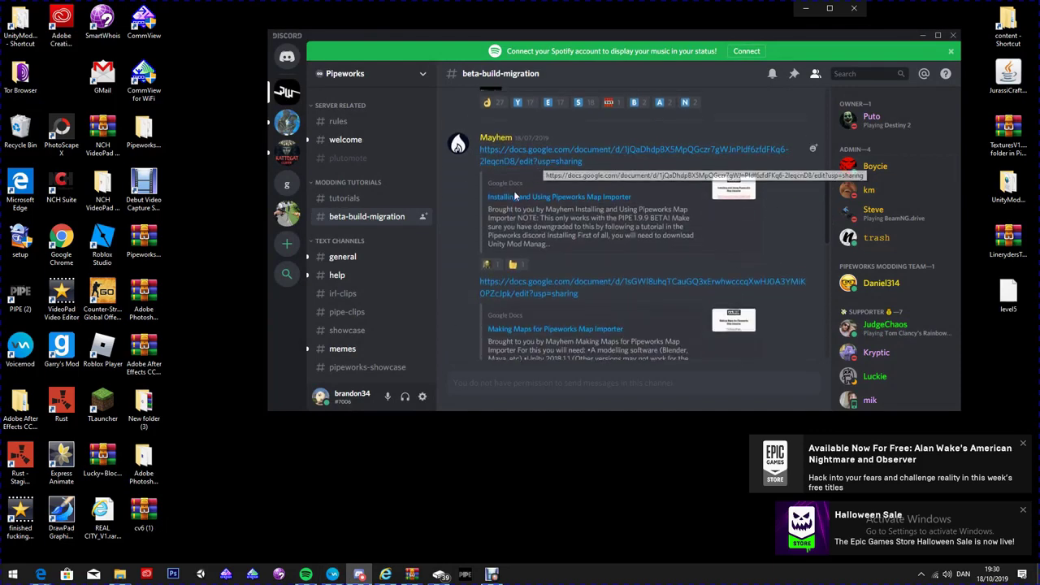
{"action": "left_click", "coordinate": [599, 203]}
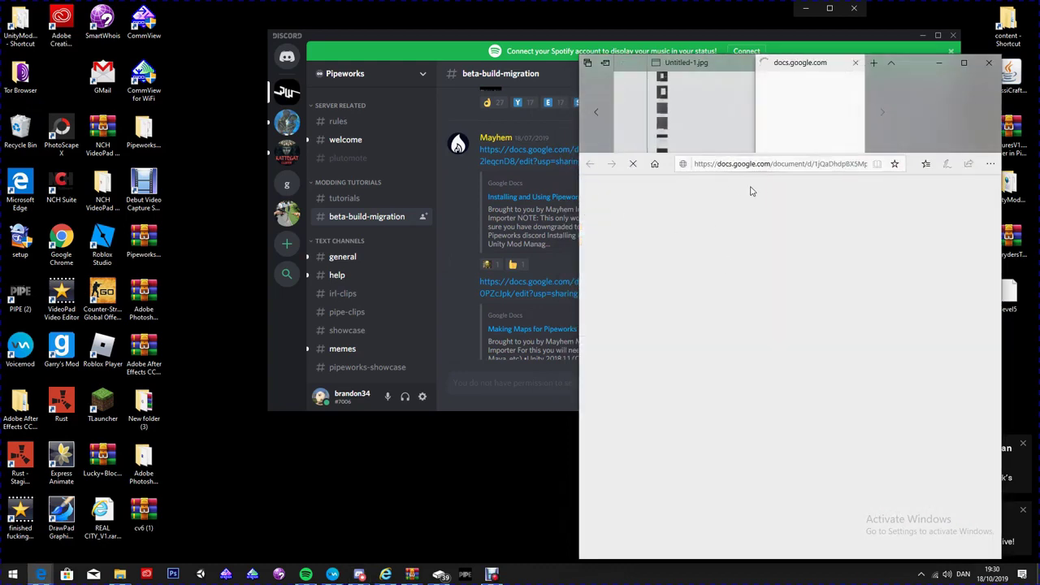
- Maximise the guide, read the PIPE 1.9.9 BETA note and first Installing step, then minimise
{"action": "left_click", "coordinate": [964, 62]}
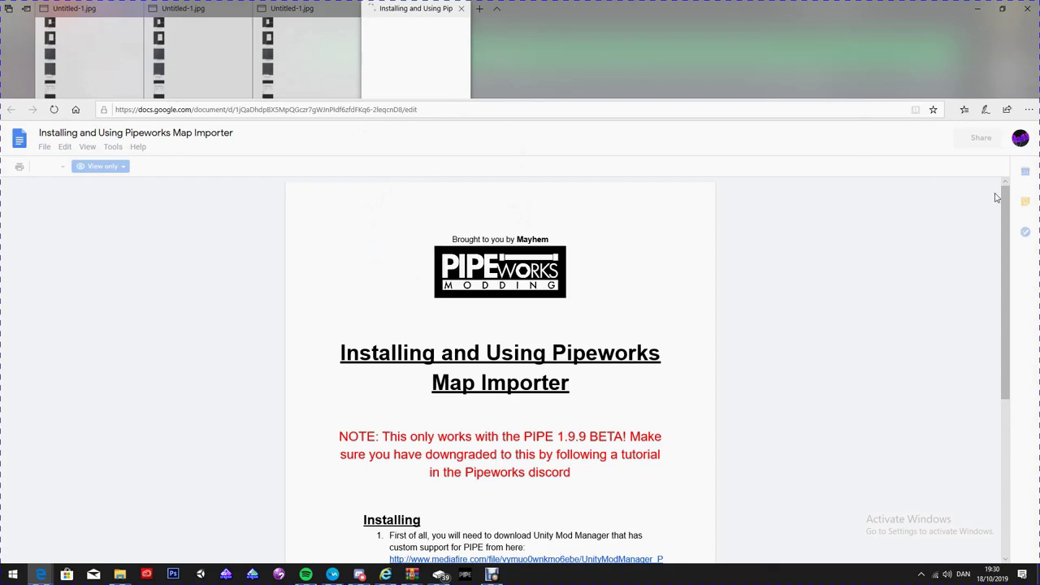
{"action": "scroll", "coordinate": [1001, 215], "scroll_direction": "down", "scroll_amount": 1}
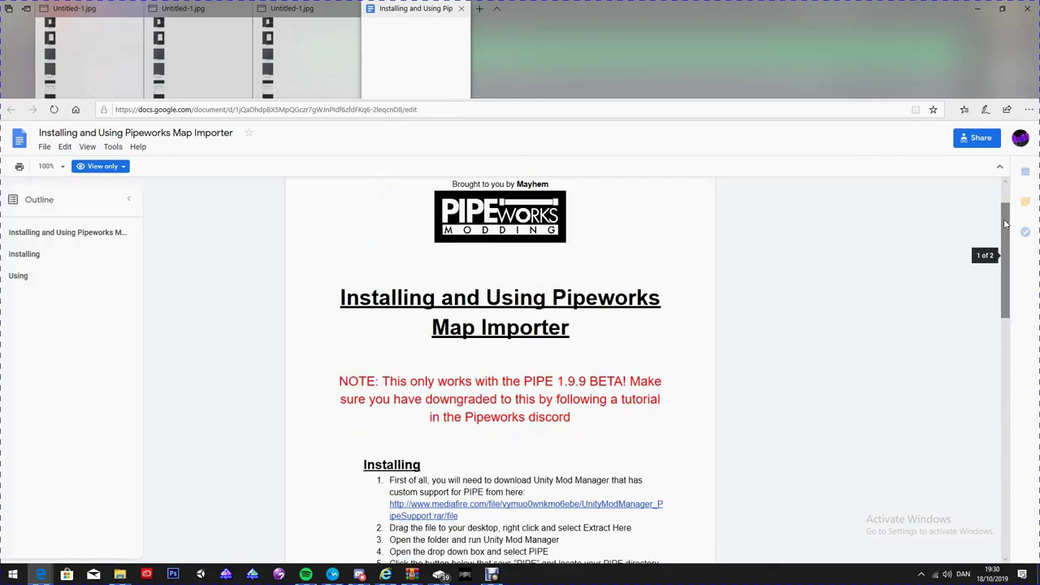
{"action": "scroll", "coordinate": [826, 272], "scroll_direction": "down", "scroll_amount": 1}
{"action": "left_click_drag", "start_coordinate": [565, 334], "coordinate": [587, 335]}
{"action": "left_click", "coordinate": [638, 341]}
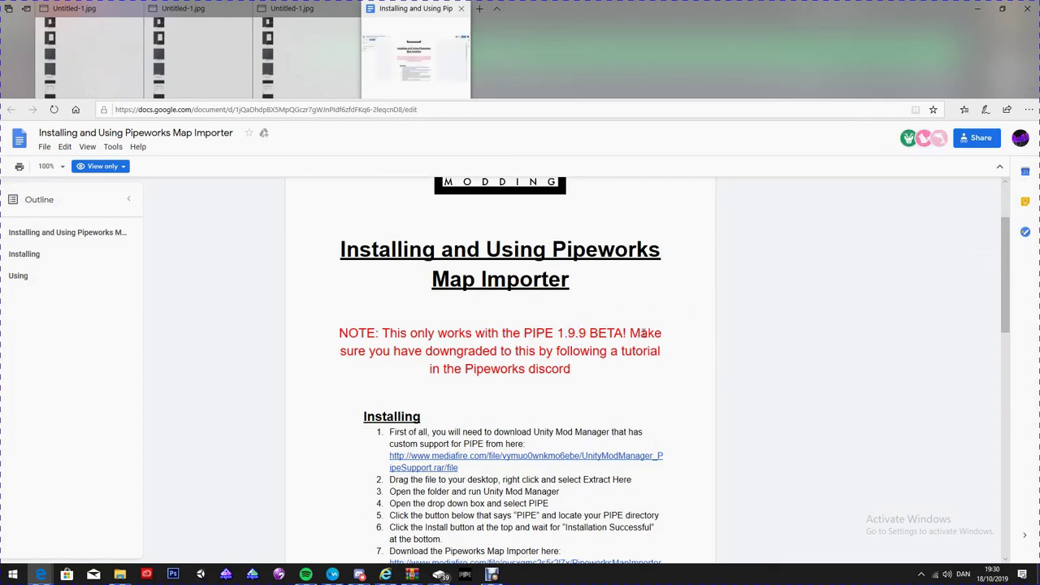
{"action": "left_click_drag", "start_coordinate": [1007, 226], "coordinate": [1008, 312]}
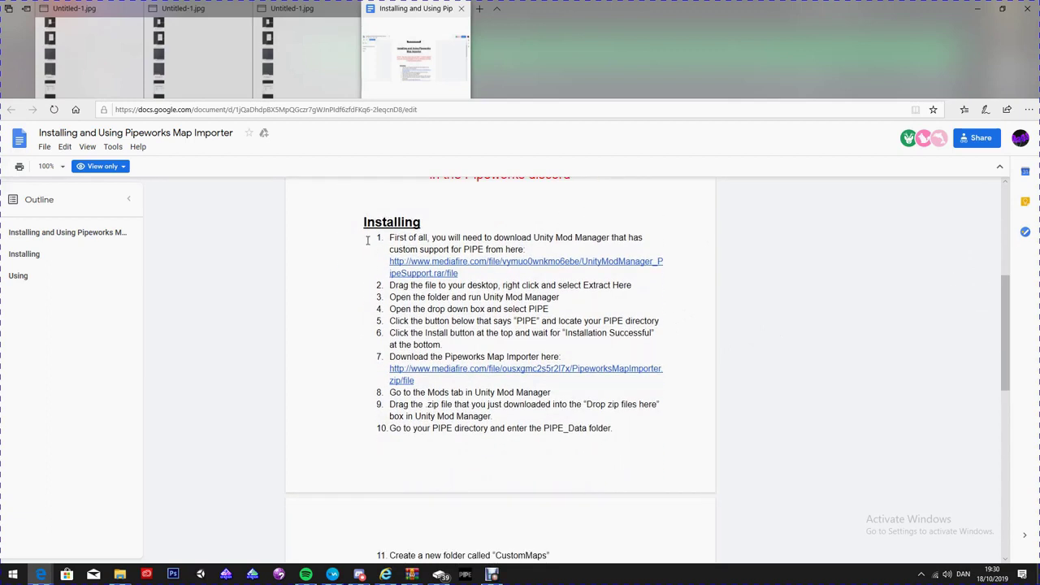
{"action": "left_click_drag", "start_coordinate": [390, 237], "coordinate": [625, 237]}
{"action": "left_click", "coordinate": [669, 238]}
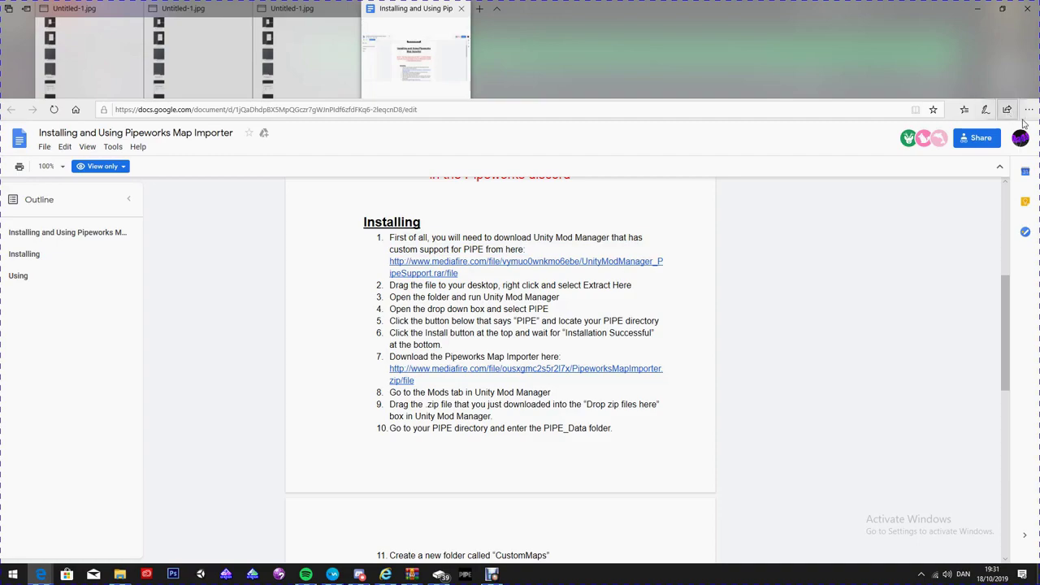
{"action": "left_click", "coordinate": [979, 9]}
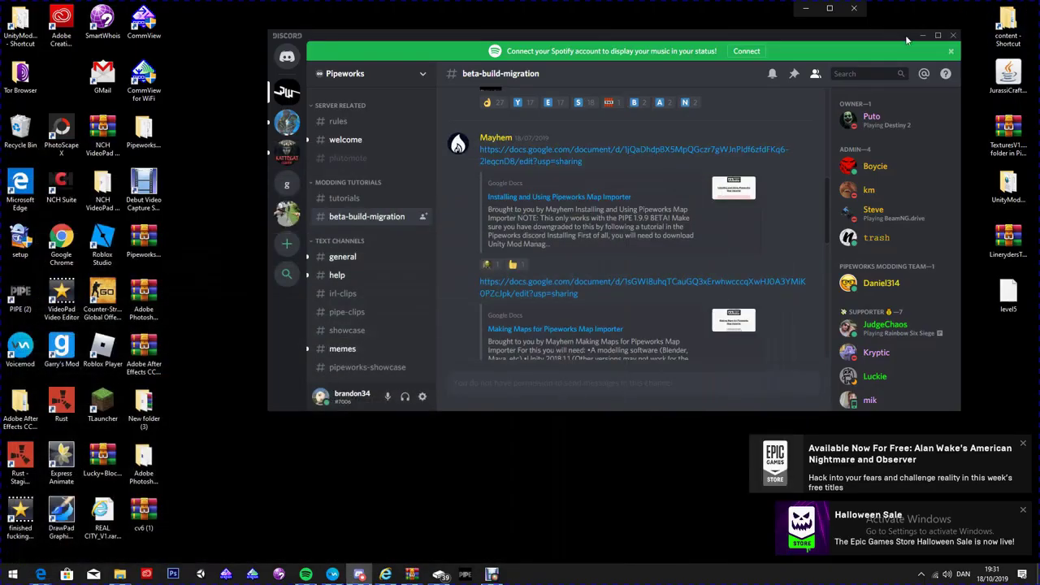
- Minimise Discord, open the UnityModManager desktop shortcut folder and select the UnityModManager application
{"action": "left_click", "coordinate": [923, 35]}
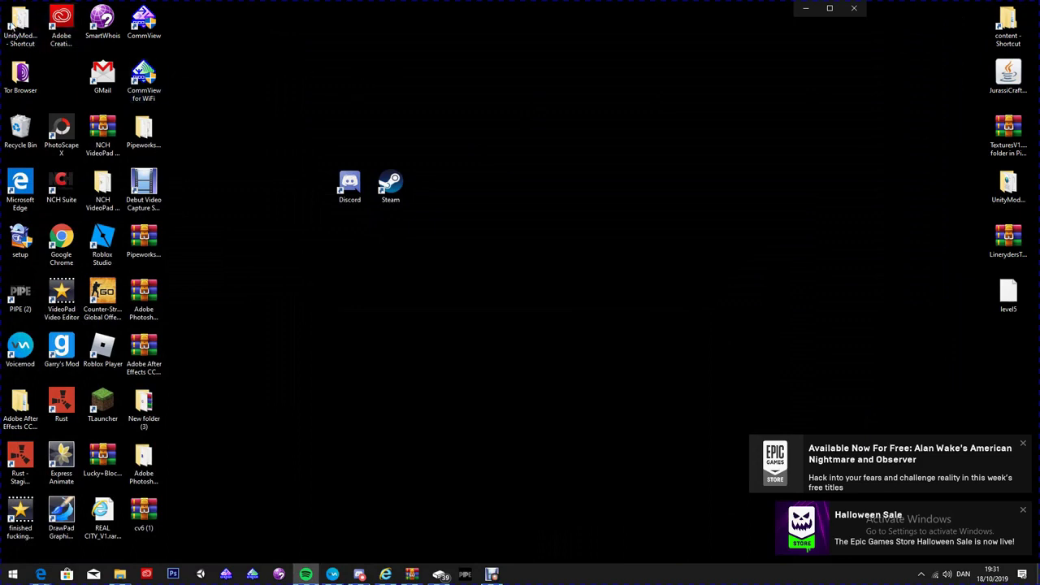
{"action": "double_click", "coordinate": [27, 34]}
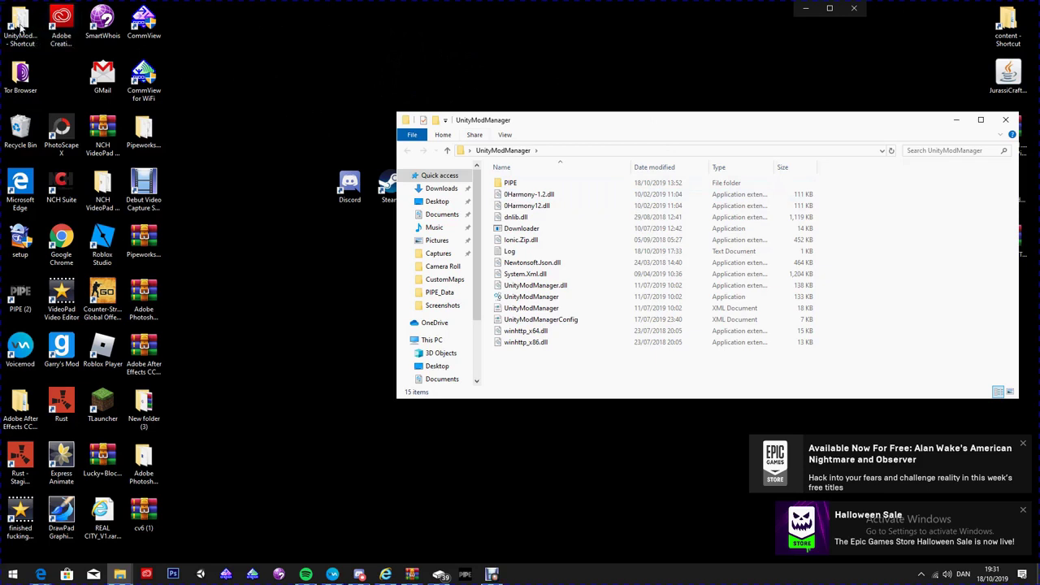
{"action": "left_click", "coordinate": [225, 52]}
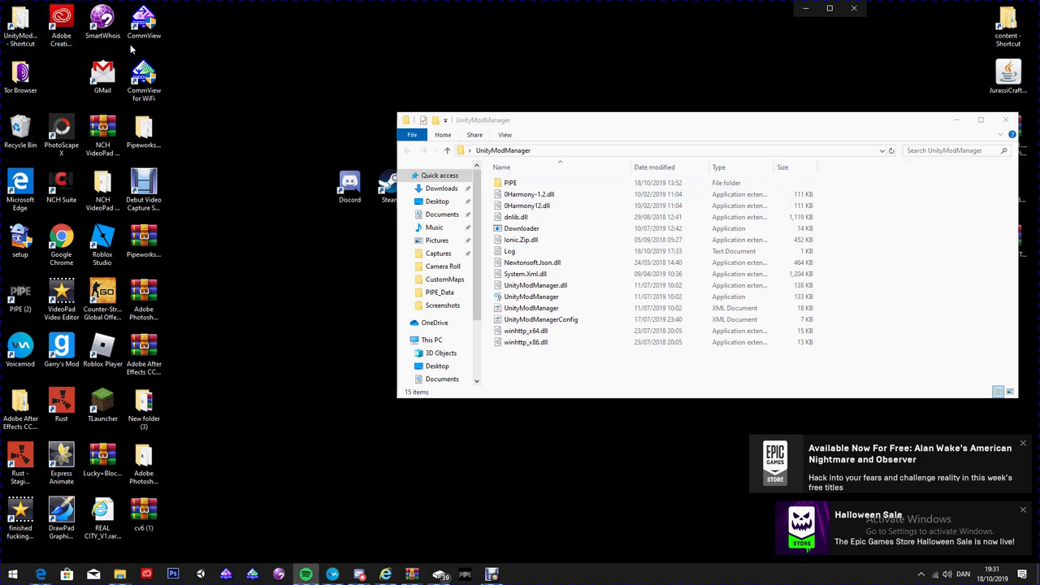
{"action": "key", "text": "Menu"}
{"action": "key", "text": "Return"}
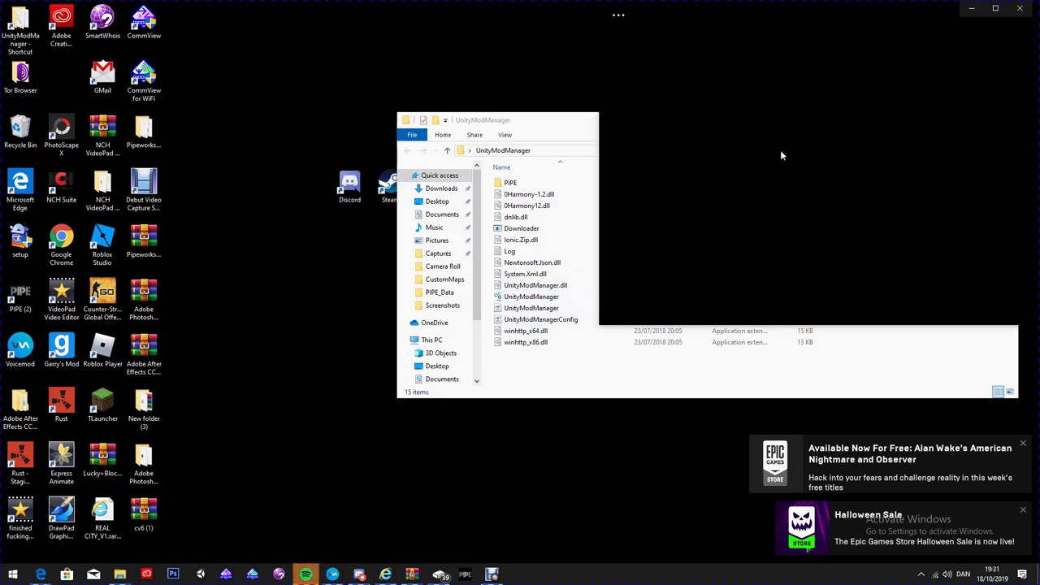
{"action": "left_click", "coordinate": [971, 8]}
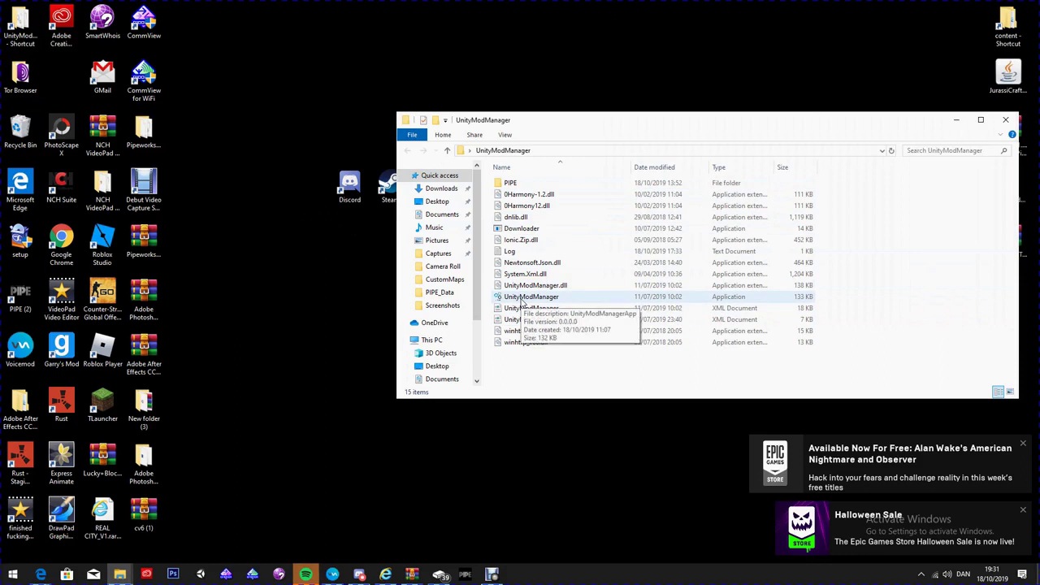
{"action": "left_click", "coordinate": [523, 301]}
- Launch UnityModManager.exe and set PIPE's game folder to depot_815781
{"action": "double_click", "coordinate": [523, 299]}
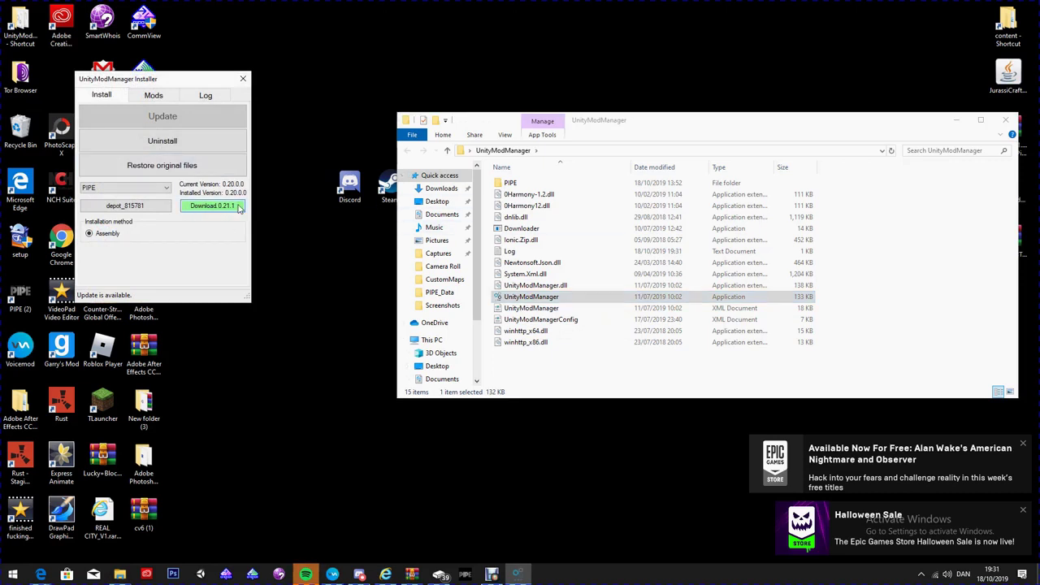
{"action": "left_click", "coordinate": [956, 120]}
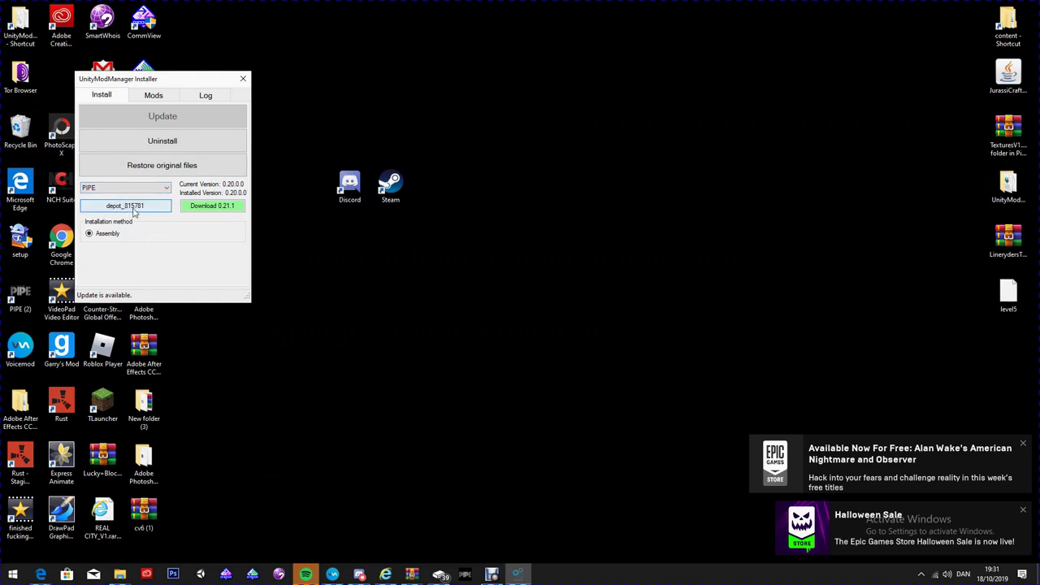
{"action": "left_click", "coordinate": [131, 207]}
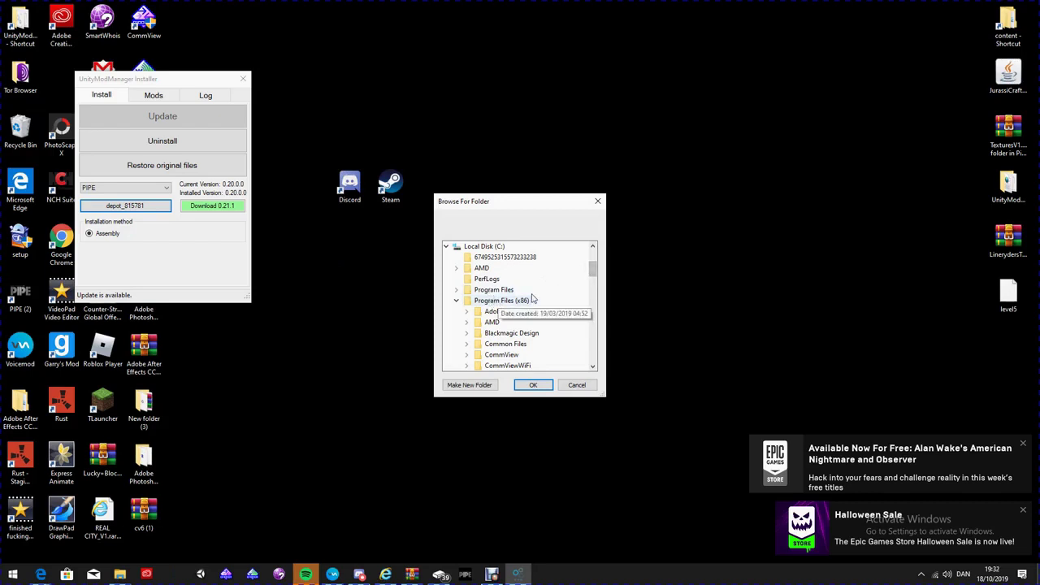
{"action": "left_click_drag", "start_coordinate": [592, 271], "coordinate": [580, 327]}
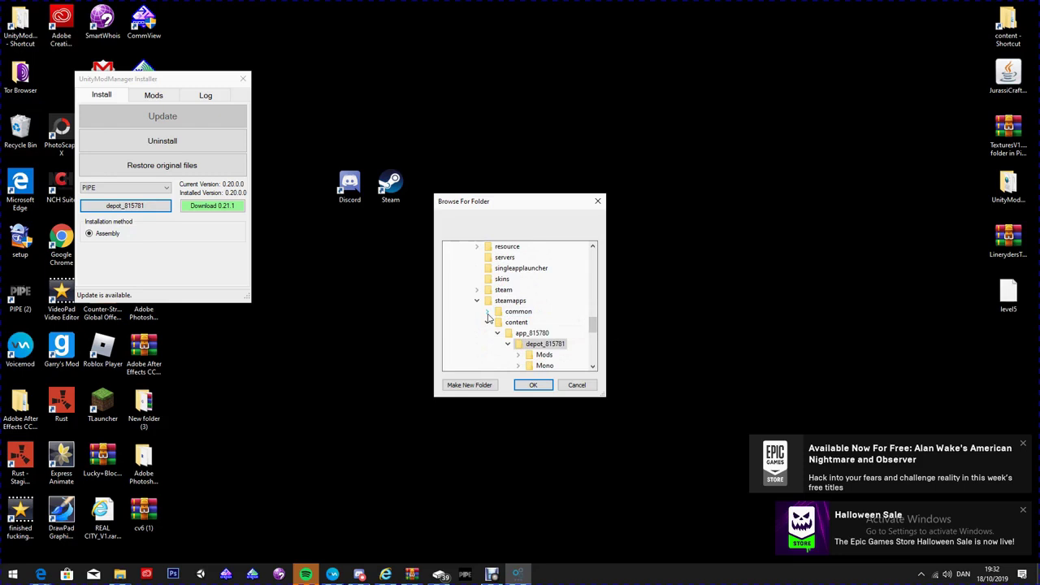
{"action": "left_click_drag", "start_coordinate": [589, 325], "coordinate": [590, 328]}
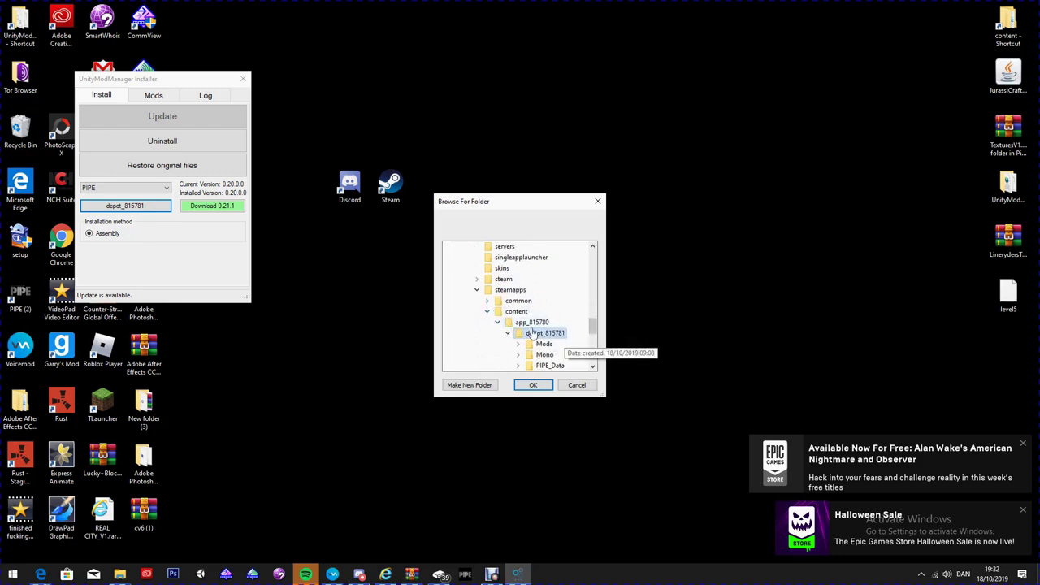
{"action": "left_click_drag", "start_coordinate": [592, 327], "coordinate": [591, 332]}
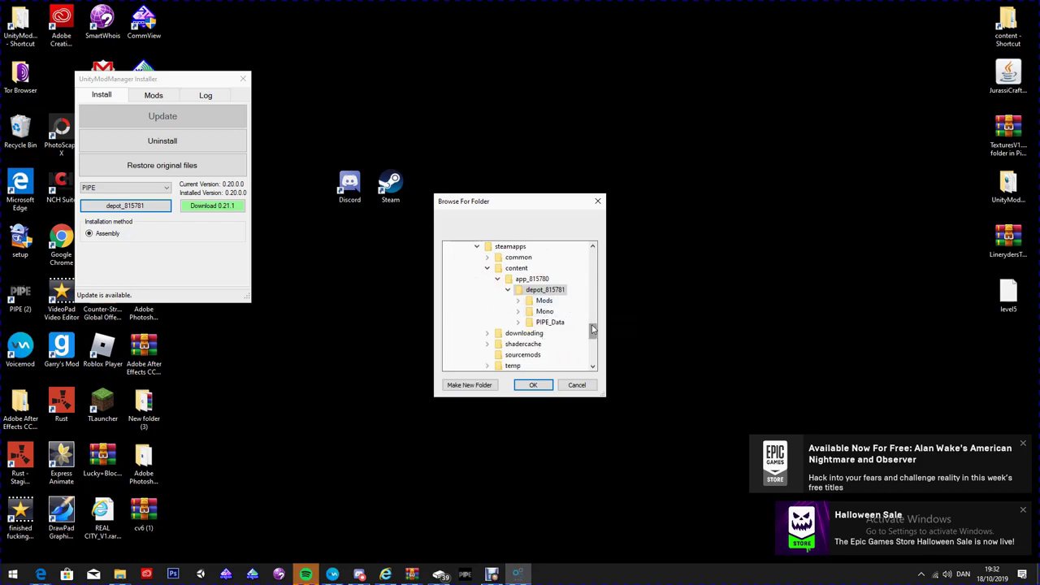
{"action": "left_click_drag", "start_coordinate": [593, 332], "coordinate": [593, 366]}
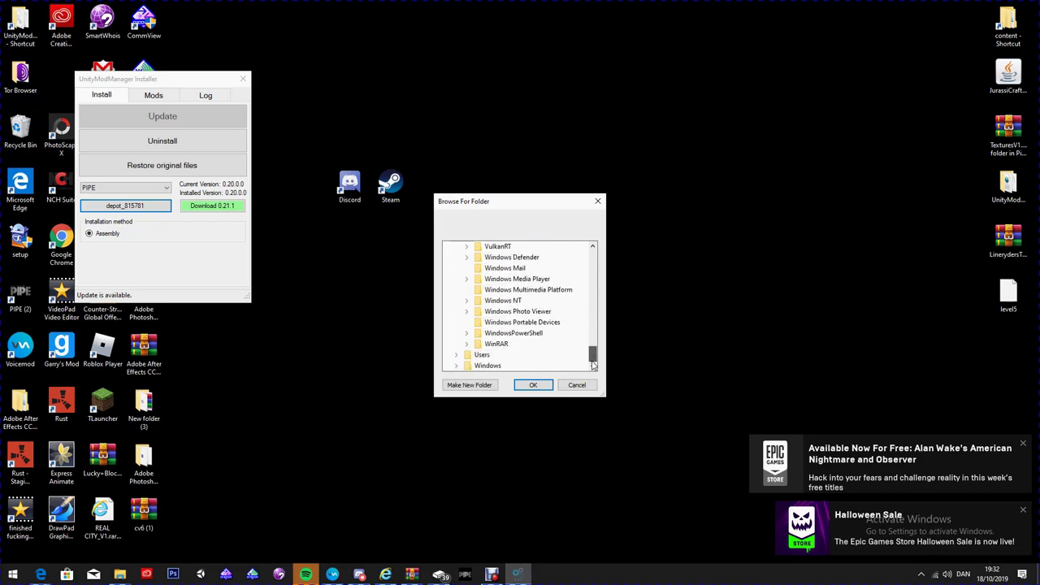
{"action": "left_click", "coordinate": [534, 384]}
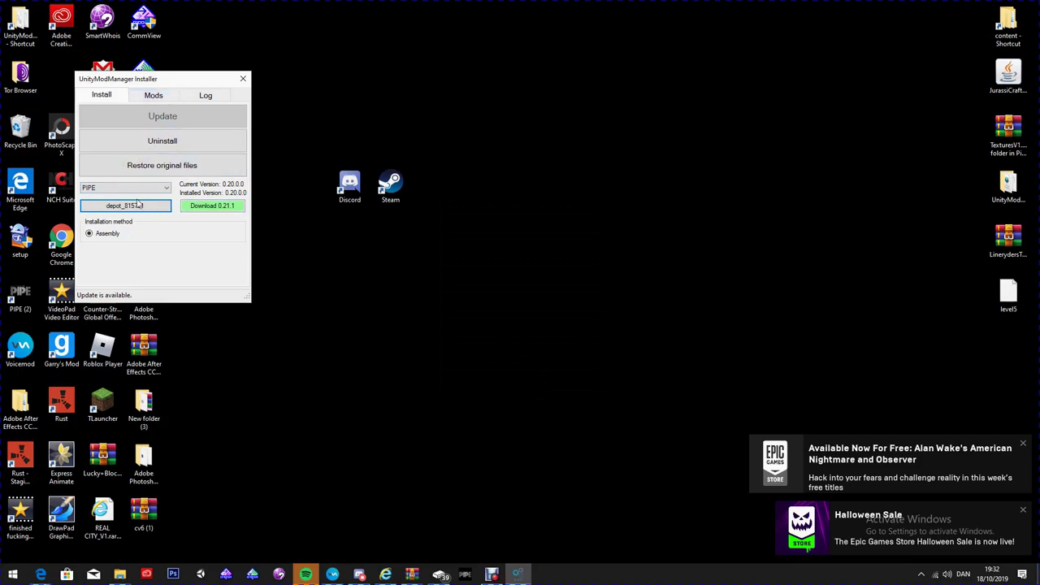
- Confirm the bike workshop and Pipeworks map importer mods show OK, then glance at the guide
{"action": "left_click", "coordinate": [162, 95]}
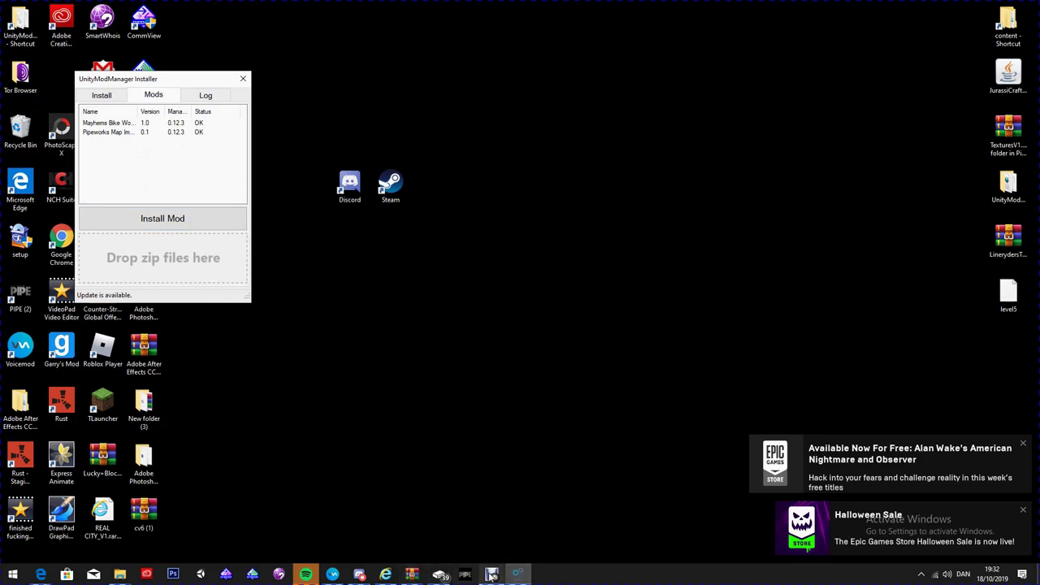
{"action": "left_click", "coordinate": [40, 574]}
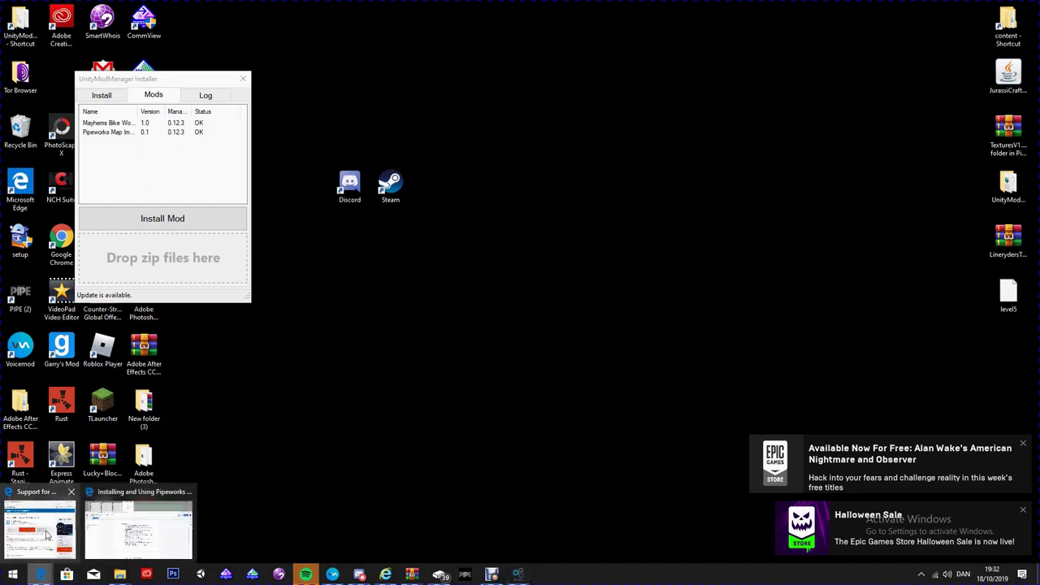
{"action": "left_click", "coordinate": [135, 532]}
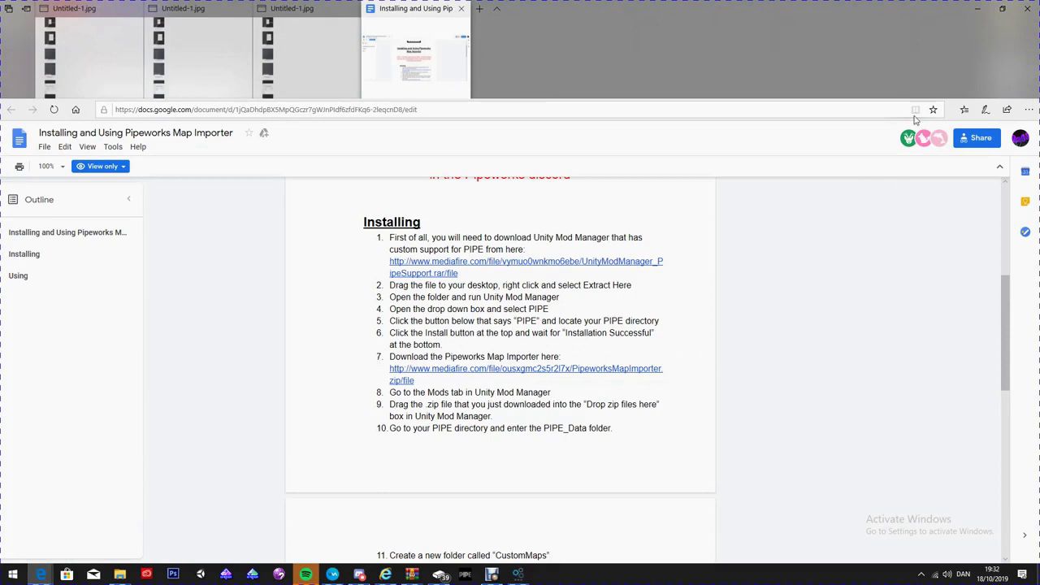
{"action": "left_click", "coordinate": [978, 9]}
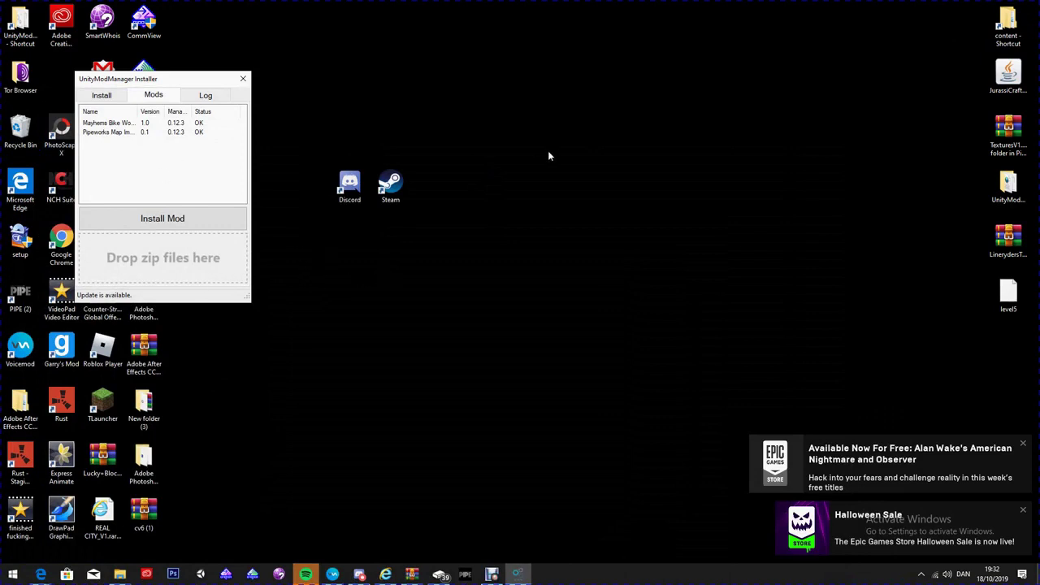
- Switch the depot_815781 Explorer window to Downloads and review today's 13 files
{"action": "left_click", "coordinate": [119, 575]}
{"action": "left_click", "coordinate": [94, 539]}
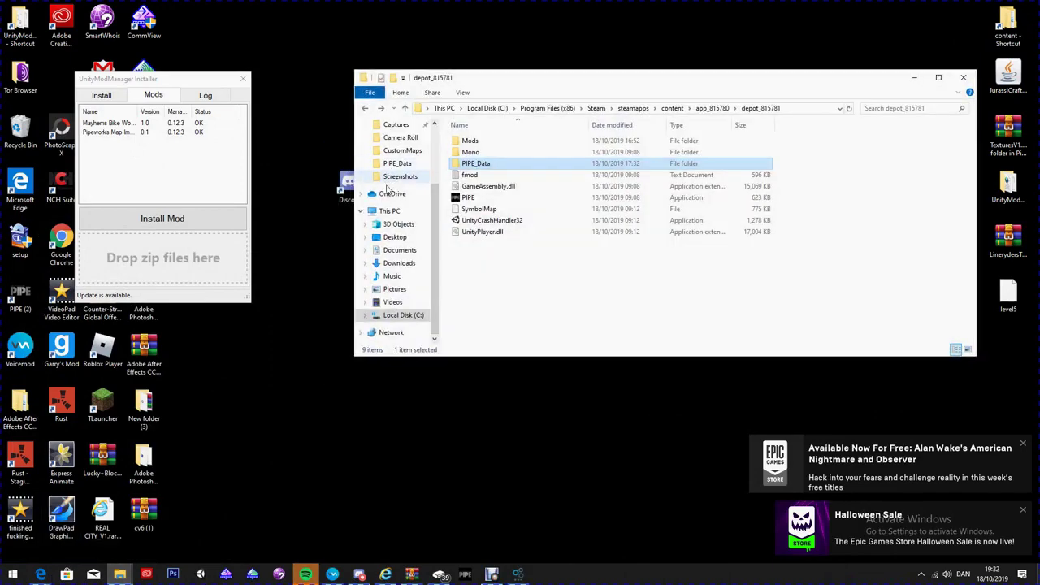
{"action": "left_click", "coordinate": [397, 263]}
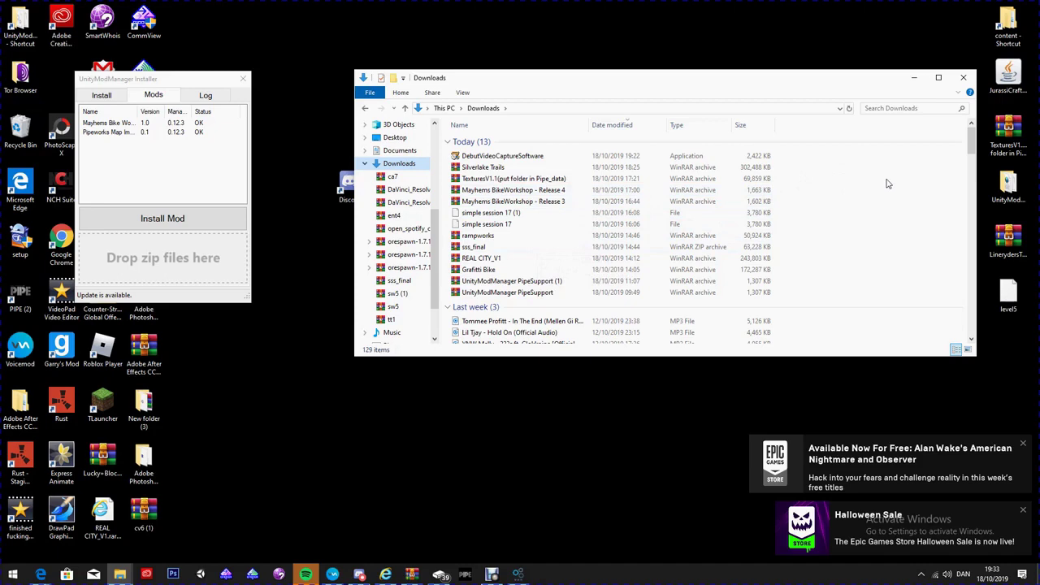
{"action": "left_click_drag", "start_coordinate": [972, 130], "coordinate": [726, 233]}
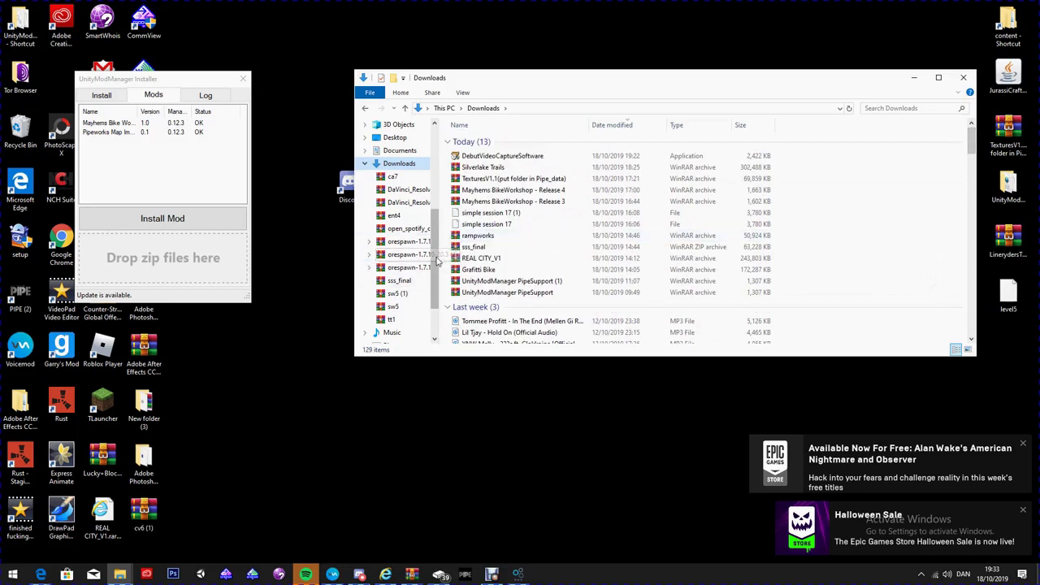
{"action": "scroll", "coordinate": [434, 258], "scroll_direction": "up", "scroll_amount": 1}
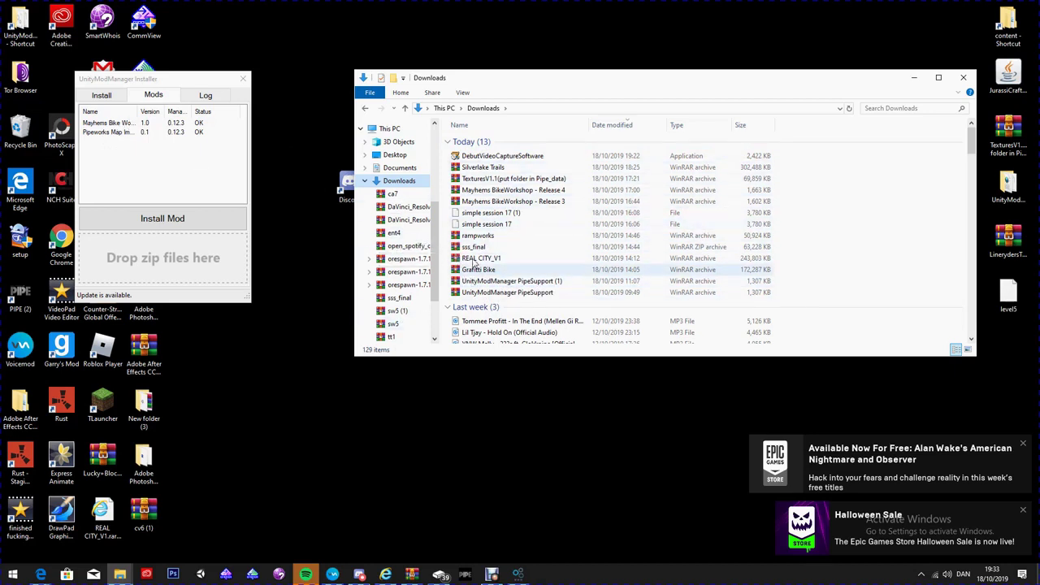
- Follow the guide's Pipeworks Map Importer link to its MediaFire download page
{"action": "left_click", "coordinate": [913, 78]}
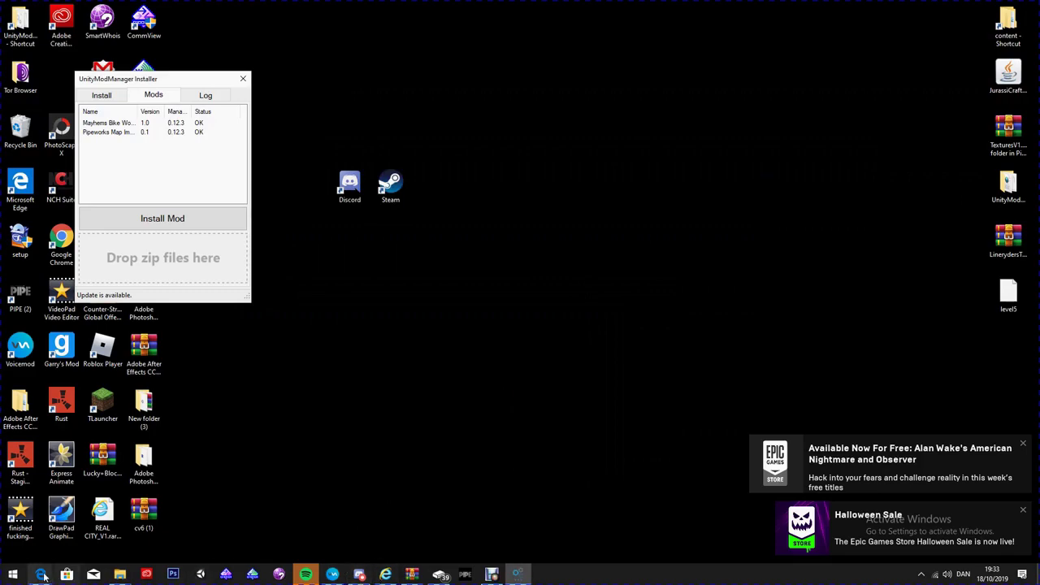
{"action": "mouse_move", "coordinate": [40, 574]}
{"action": "left_click", "coordinate": [135, 528]}
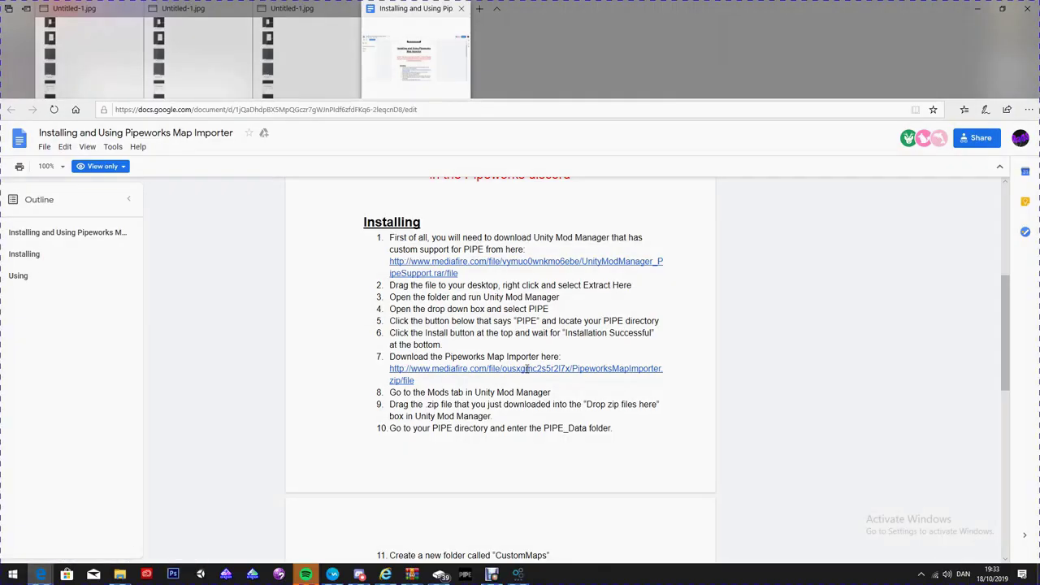
{"action": "left_click", "coordinate": [403, 372]}
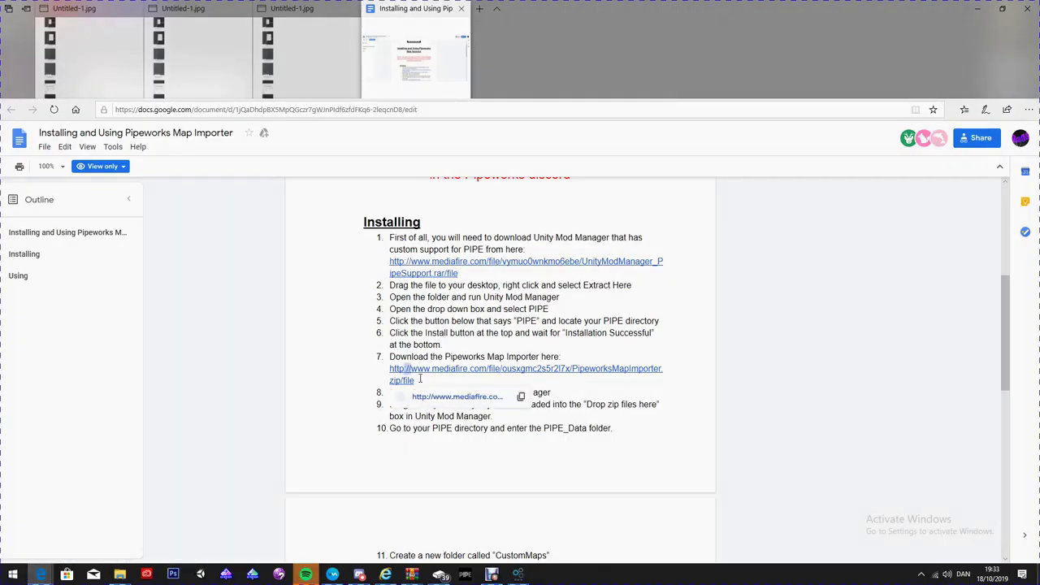
{"action": "left_click", "coordinate": [450, 397]}
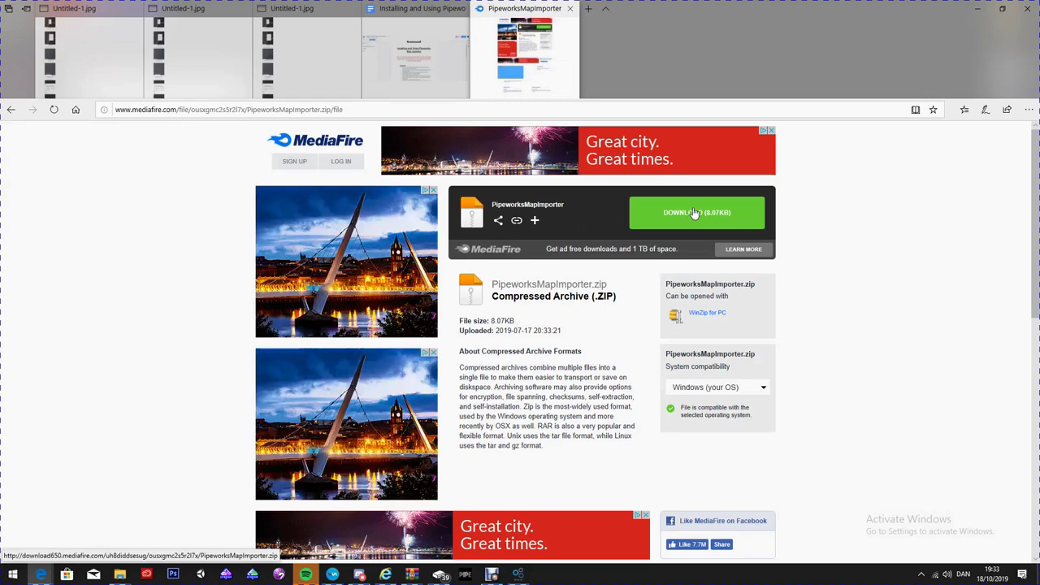
- Download and save PipeworksMapImporter.zip (8 KB), then open its Downloads folder
{"action": "left_click", "coordinate": [693, 211]}
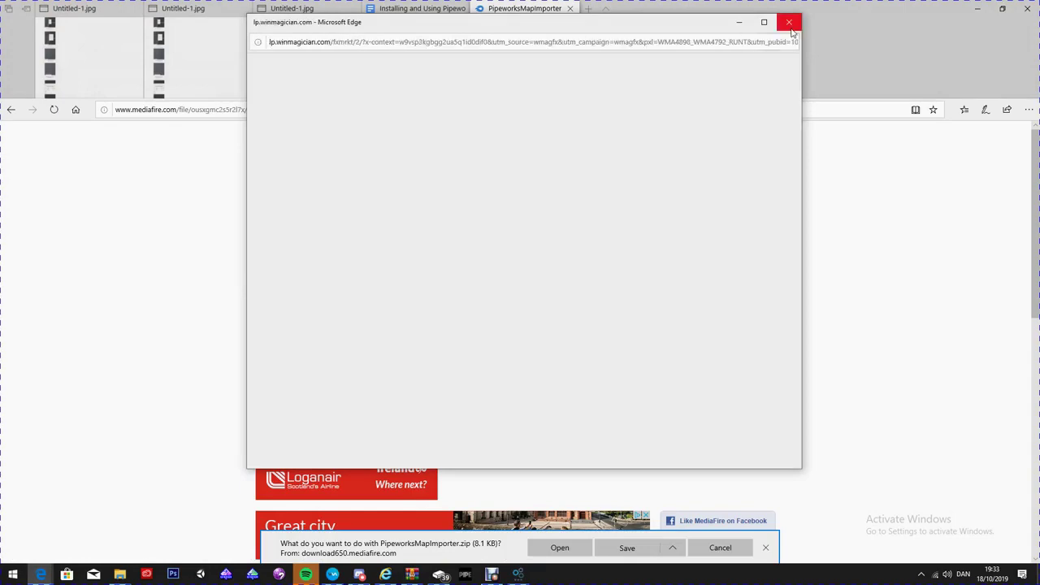
{"action": "left_click", "coordinate": [788, 22]}
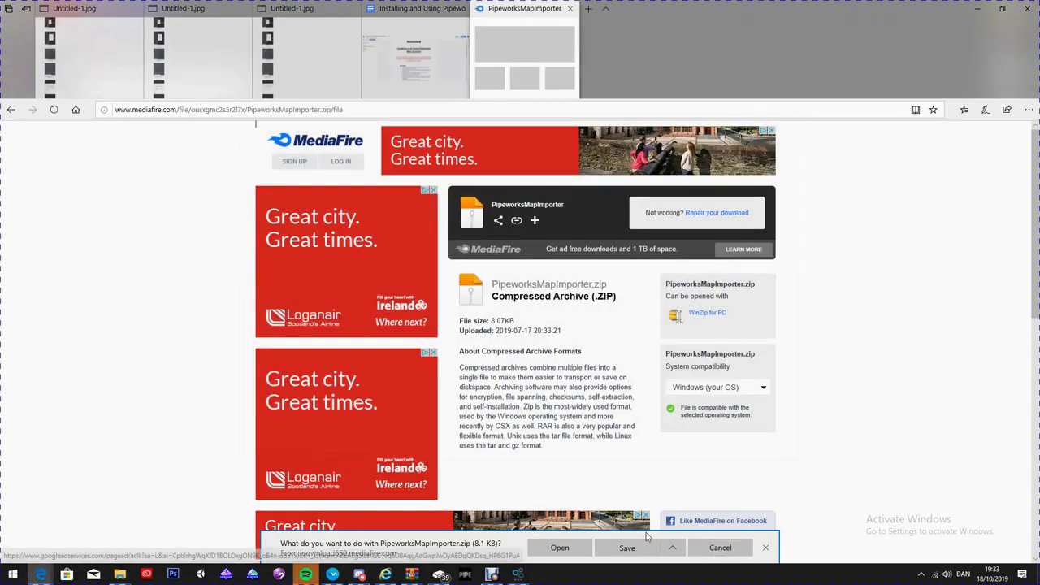
{"action": "left_click", "coordinate": [622, 547]}
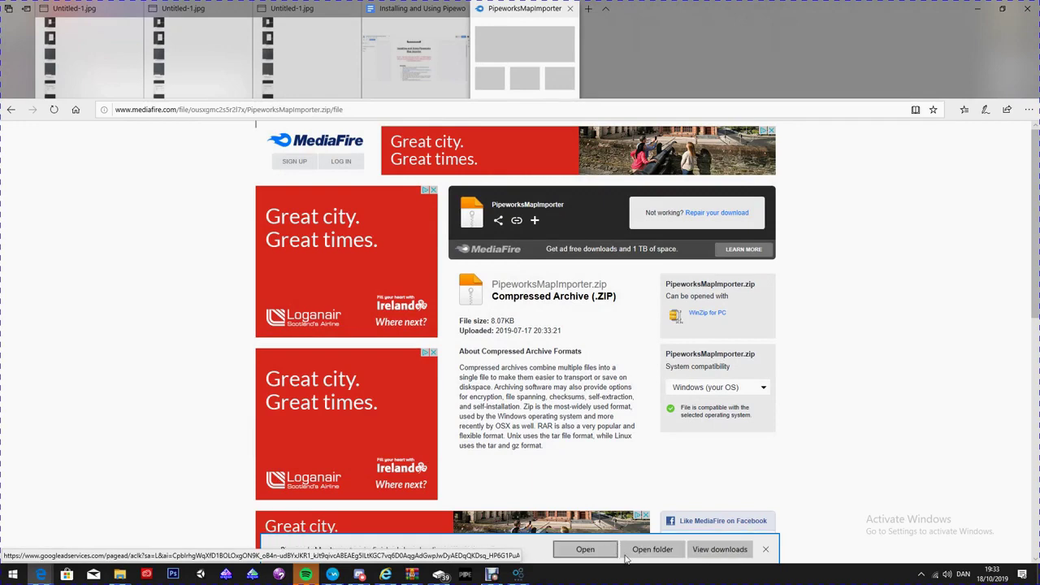
{"action": "left_click", "coordinate": [644, 552]}
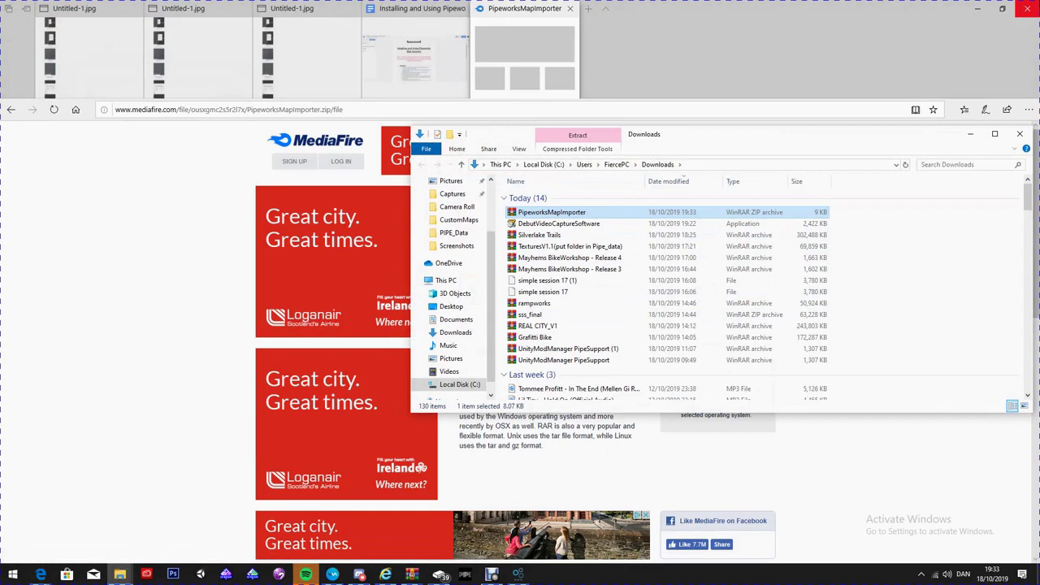
- Open PipeworksMapImporter.zip in WinRAR and enter its PipeworksMapImporter folder
{"action": "left_click", "coordinate": [978, 9]}
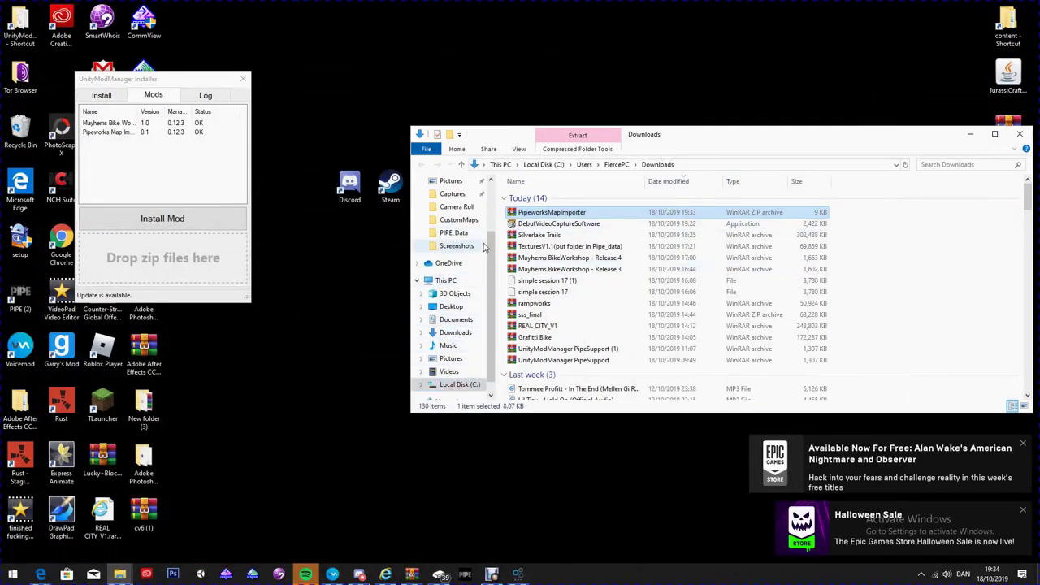
{"action": "double_click", "coordinate": [558, 213]}
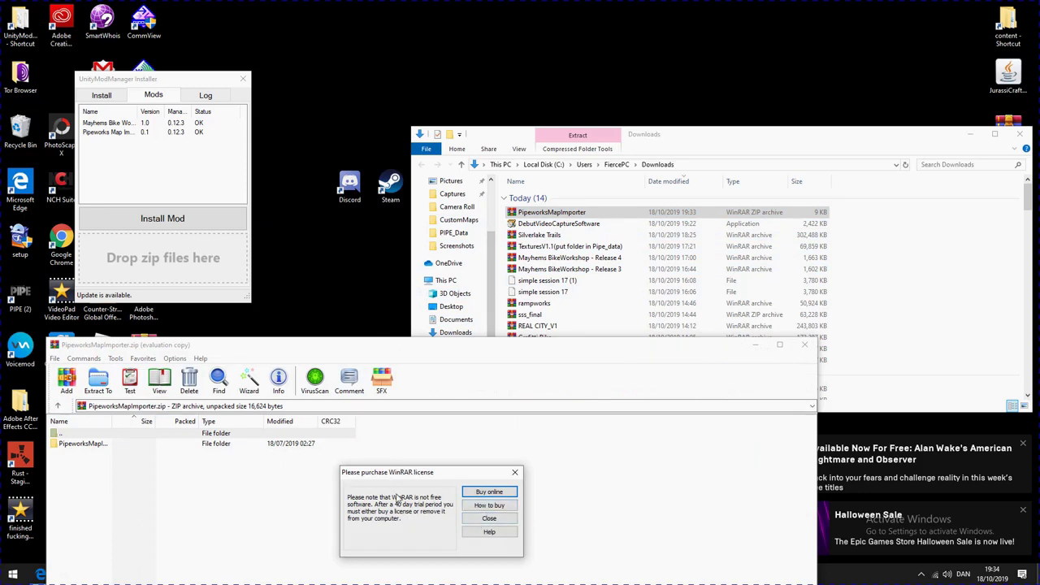
{"action": "left_click", "coordinate": [480, 521]}
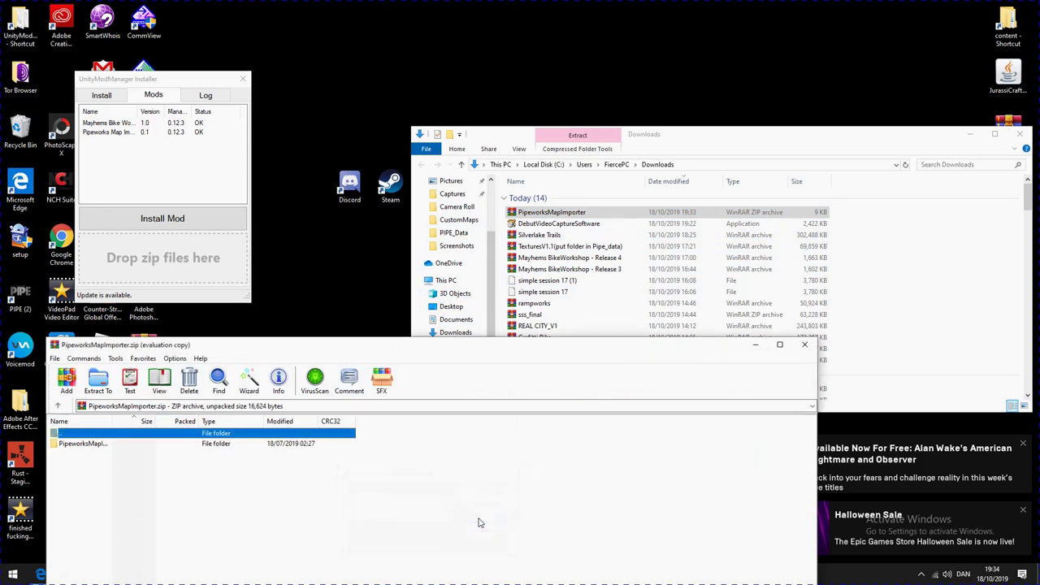
{"action": "double_click", "coordinate": [84, 444]}
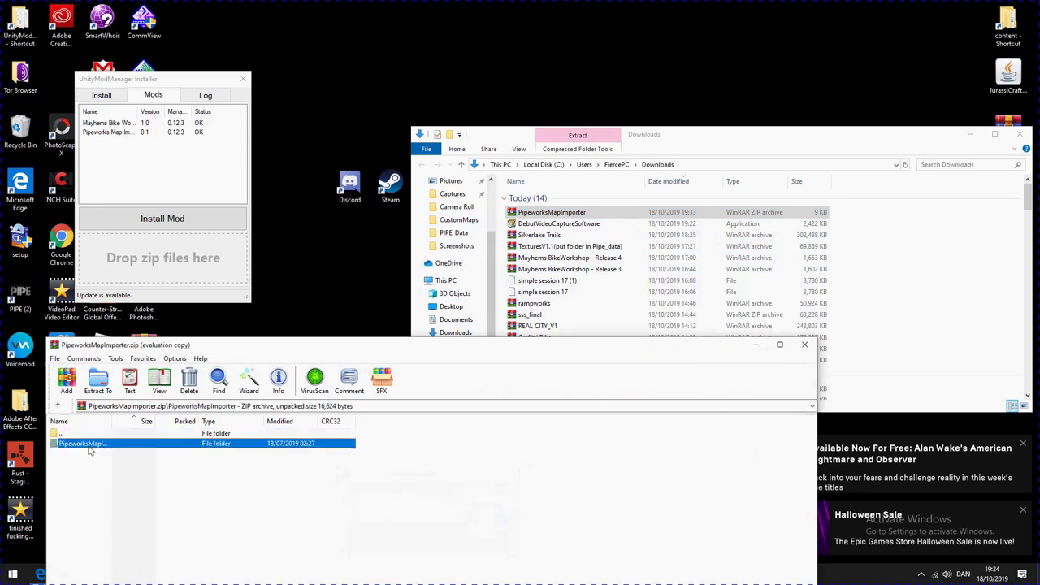
- Select the CACHE file and drag it toward the mod manager window
{"action": "left_click", "coordinate": [93, 454]}
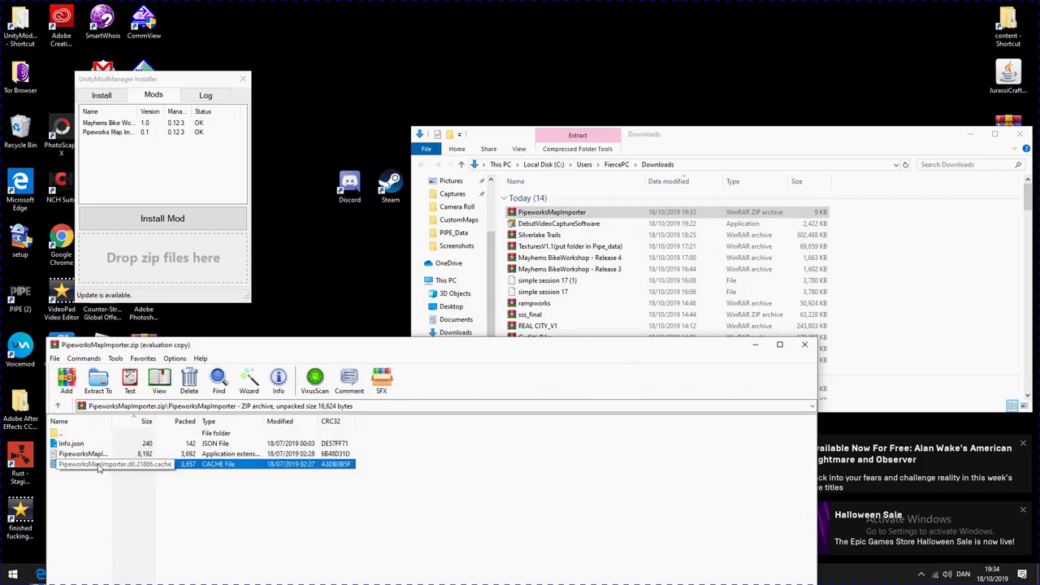
{"action": "left_click", "coordinate": [114, 497]}
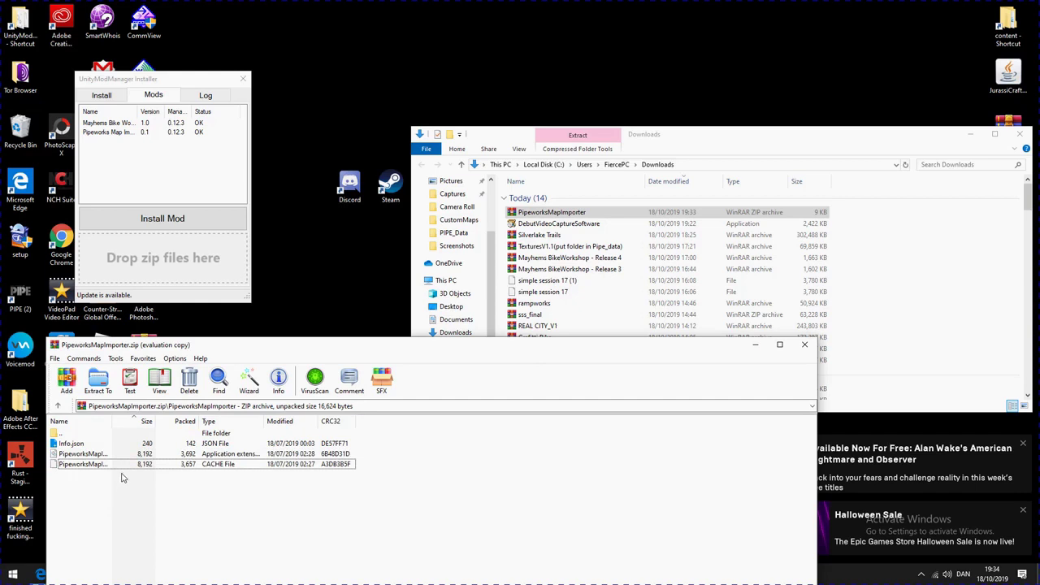
{"action": "left_click", "coordinate": [105, 467]}
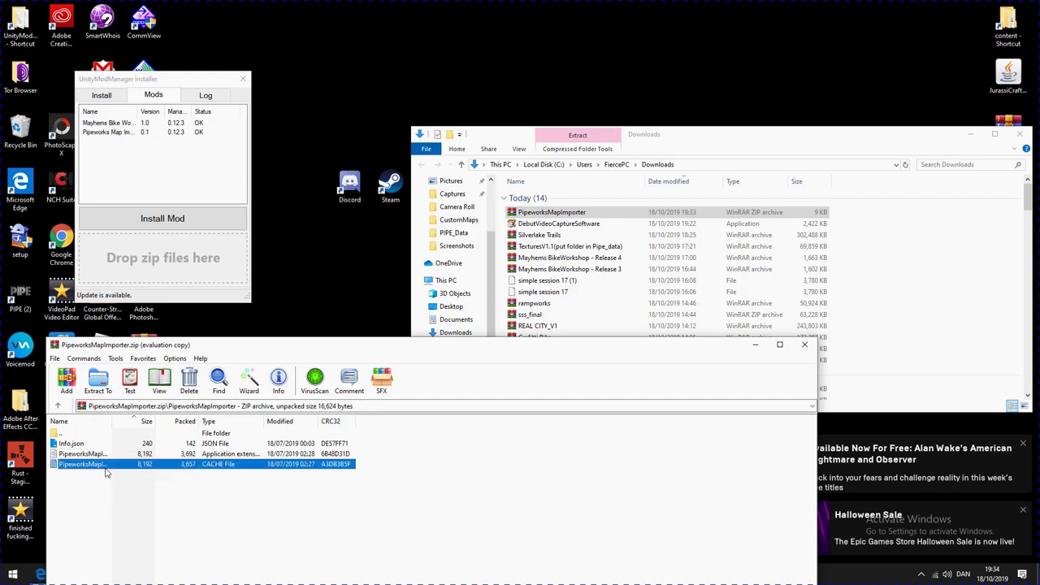
{"action": "left_click_drag", "start_coordinate": [111, 462], "coordinate": [135, 129]}
{"action": "left_click", "coordinate": [130, 132]}
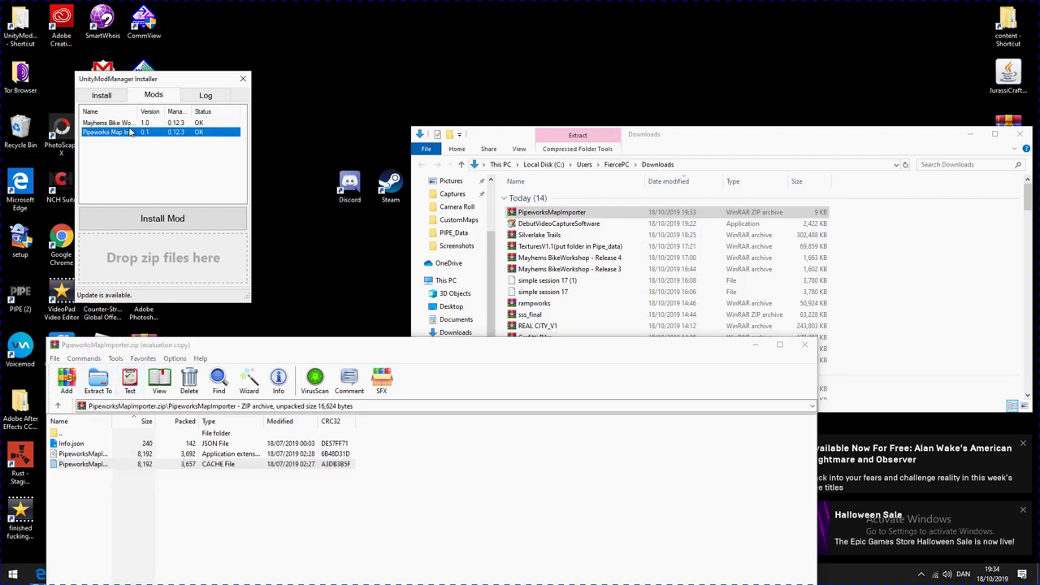
{"action": "left_click_drag", "start_coordinate": [81, 454], "coordinate": [108, 175]}
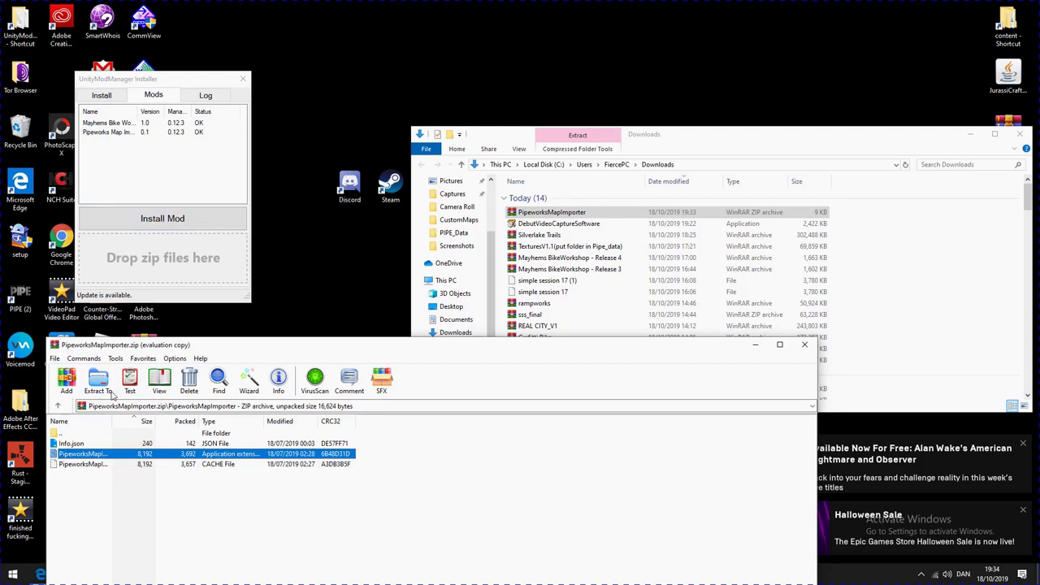
{"action": "left_click_drag", "start_coordinate": [124, 347], "coordinate": [76, 462]}
{"action": "left_click", "coordinate": [195, 94]}
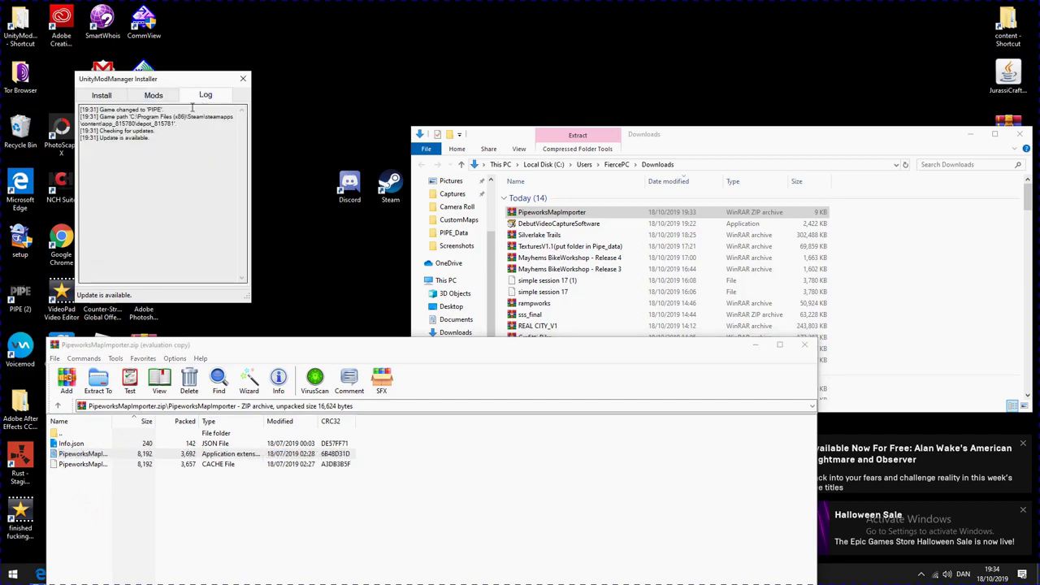
{"action": "left_click", "coordinate": [155, 96]}
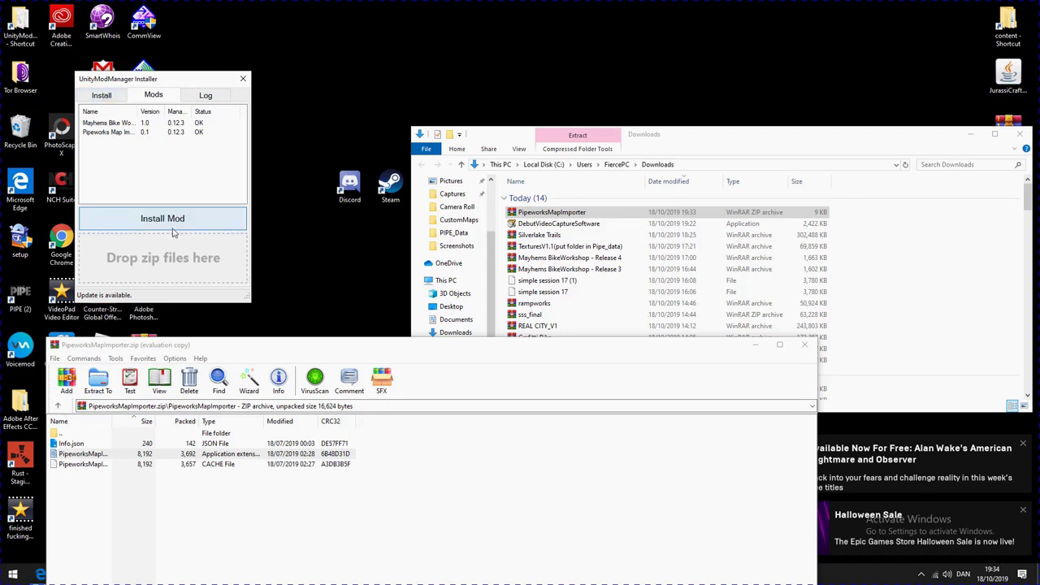
{"action": "left_click", "coordinate": [118, 96]}
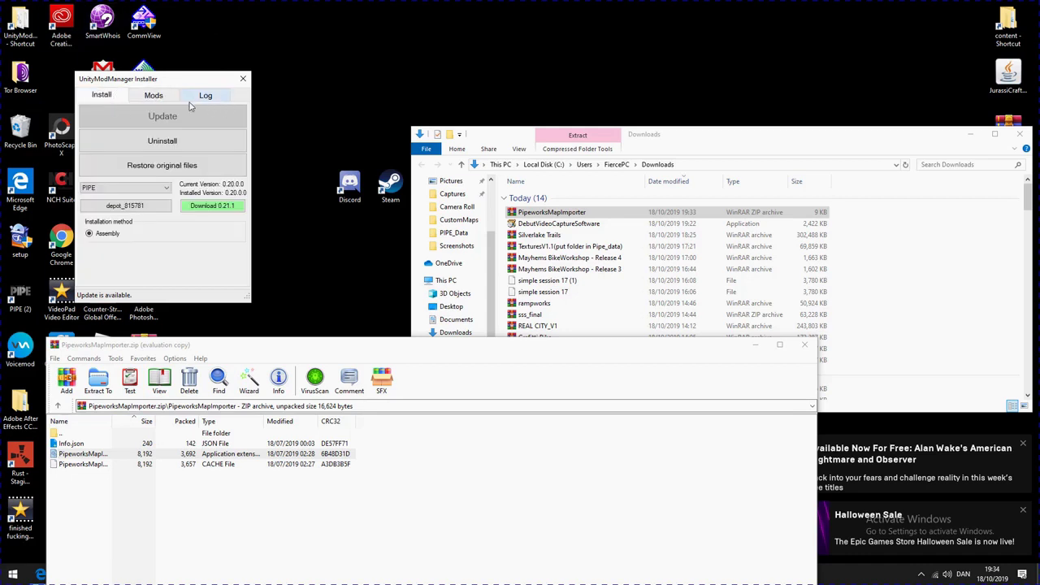
{"action": "left_click", "coordinate": [159, 96]}
{"action": "left_click", "coordinate": [104, 95]}
{"action": "left_click", "coordinate": [171, 98]}
{"action": "left_click", "coordinate": [112, 94]}
{"action": "left_click", "coordinate": [152, 95]}
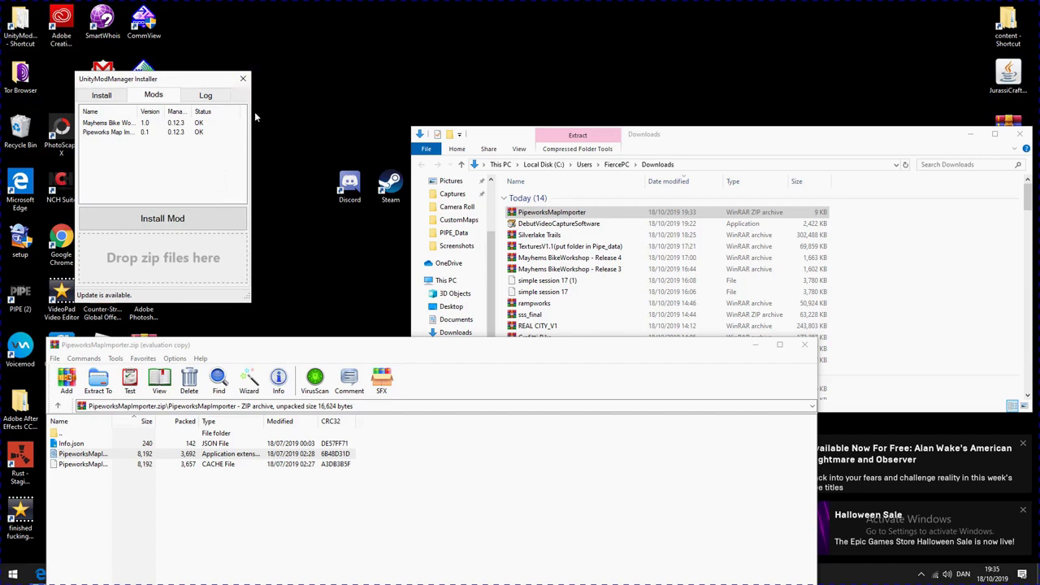
- Close UnityModManager, minimize WinRAR and the Downloads folder, then view PIPE in Steam and close Steam
{"action": "left_click", "coordinate": [242, 79]}
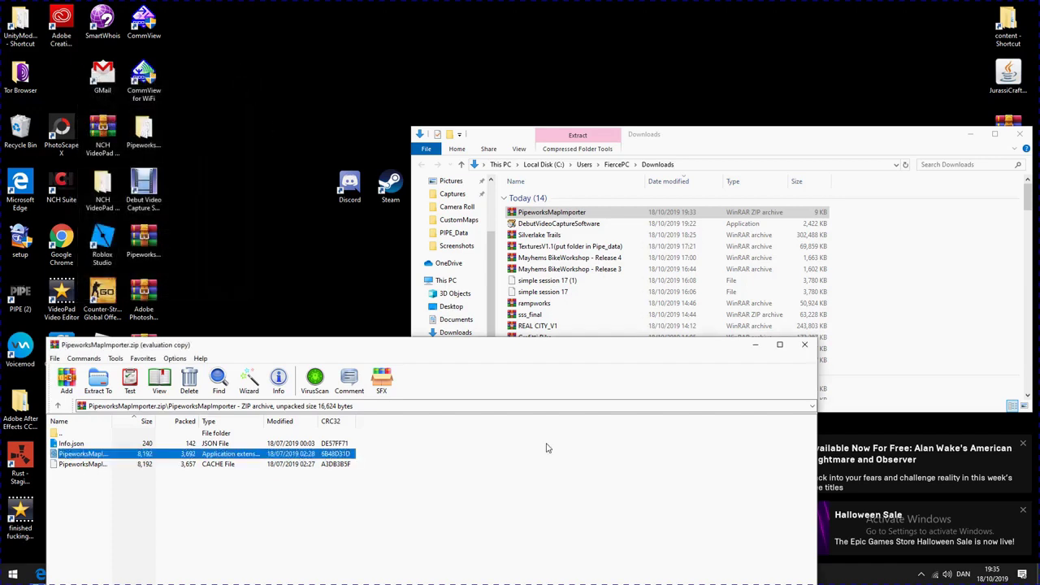
{"action": "left_click", "coordinate": [755, 345]}
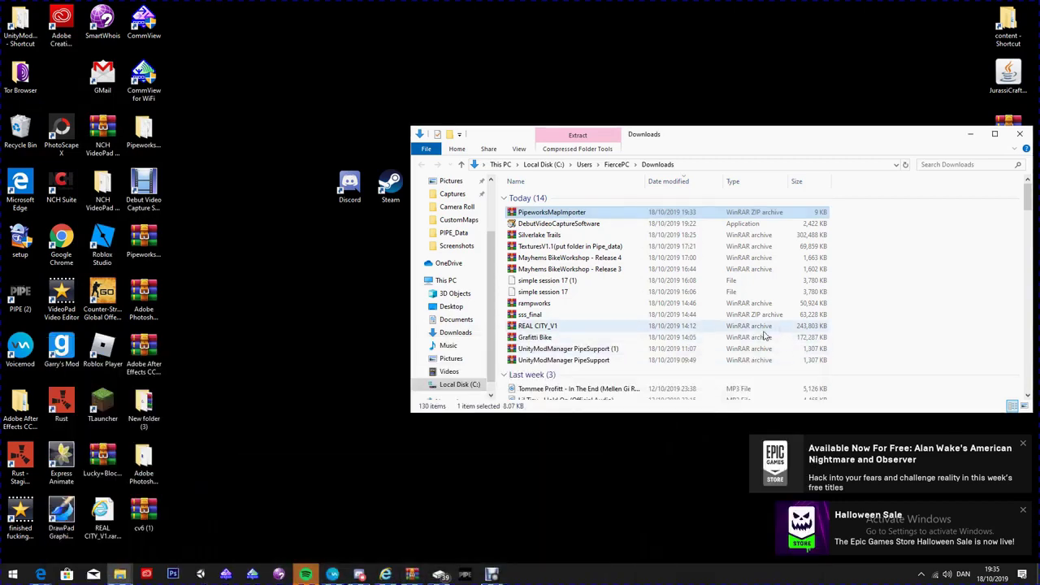
{"action": "left_click", "coordinate": [969, 133]}
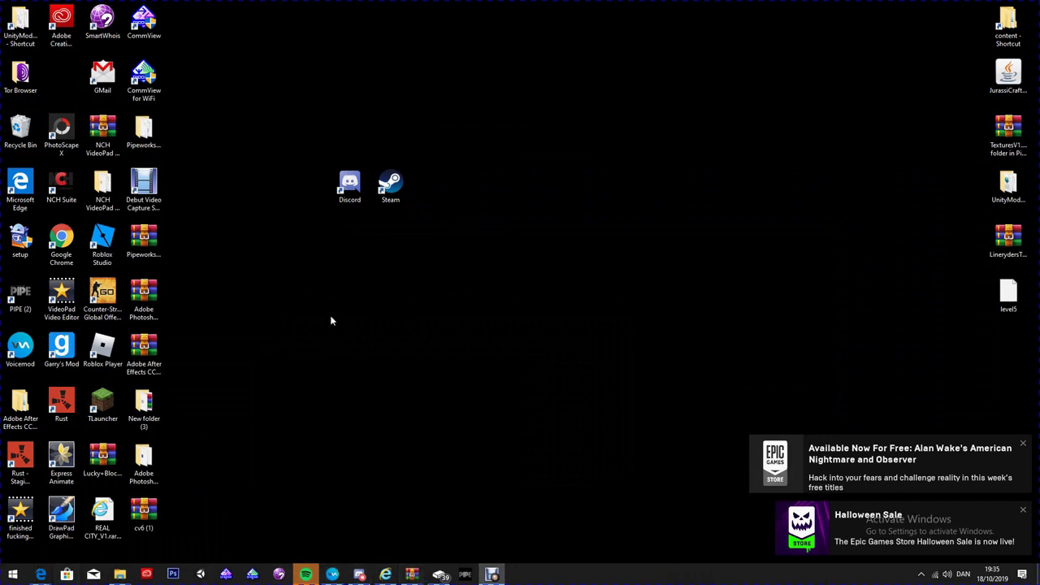
{"action": "double_click", "coordinate": [390, 187]}
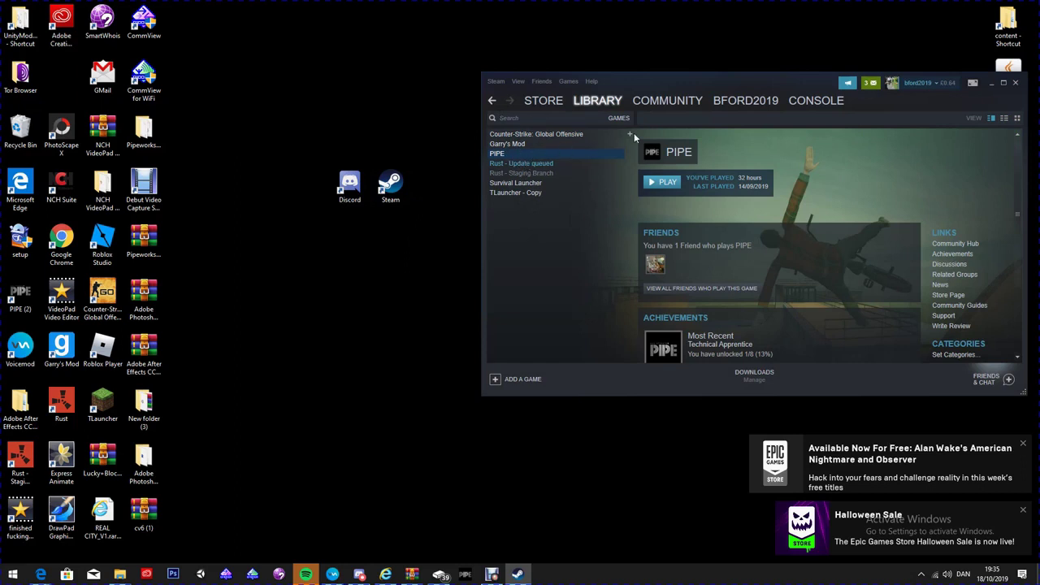
{"action": "left_click", "coordinate": [1015, 84]}
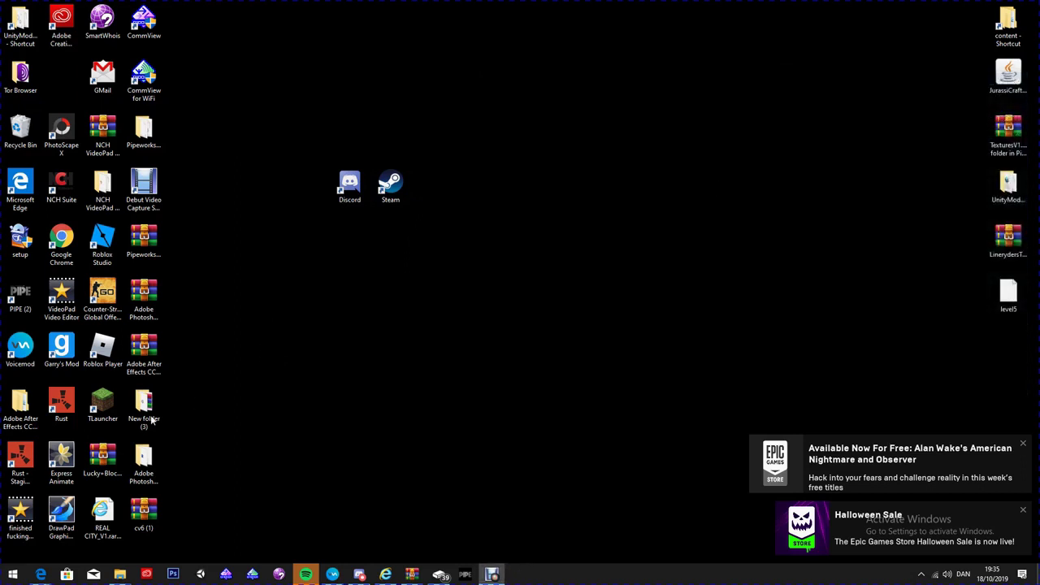
- Browse from Local Disk (C:) into Program Files (x86) > Steam > steamapps
{"action": "mouse_move", "coordinate": [119, 575]}
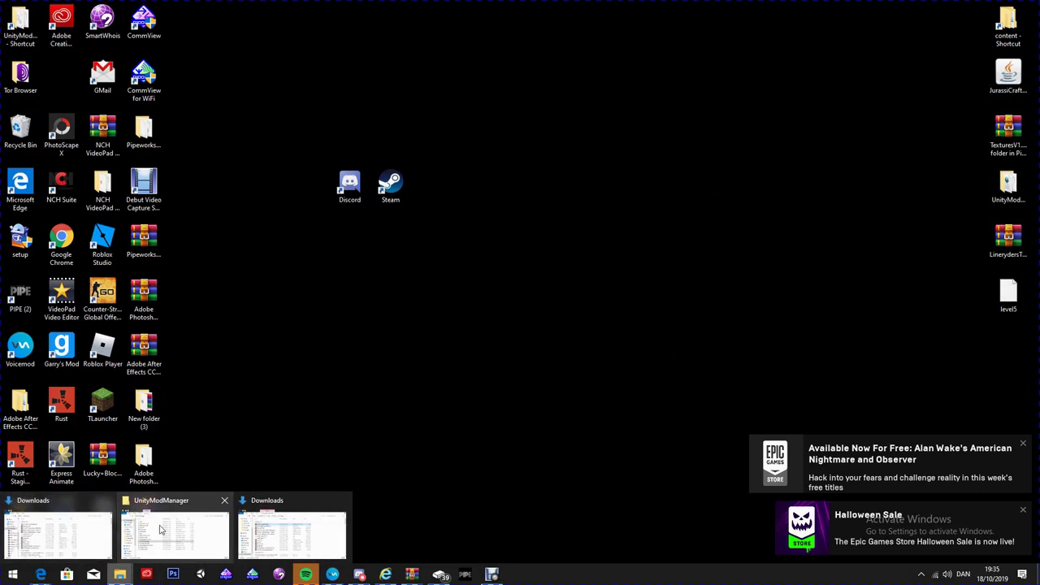
{"action": "left_click", "coordinate": [168, 540]}
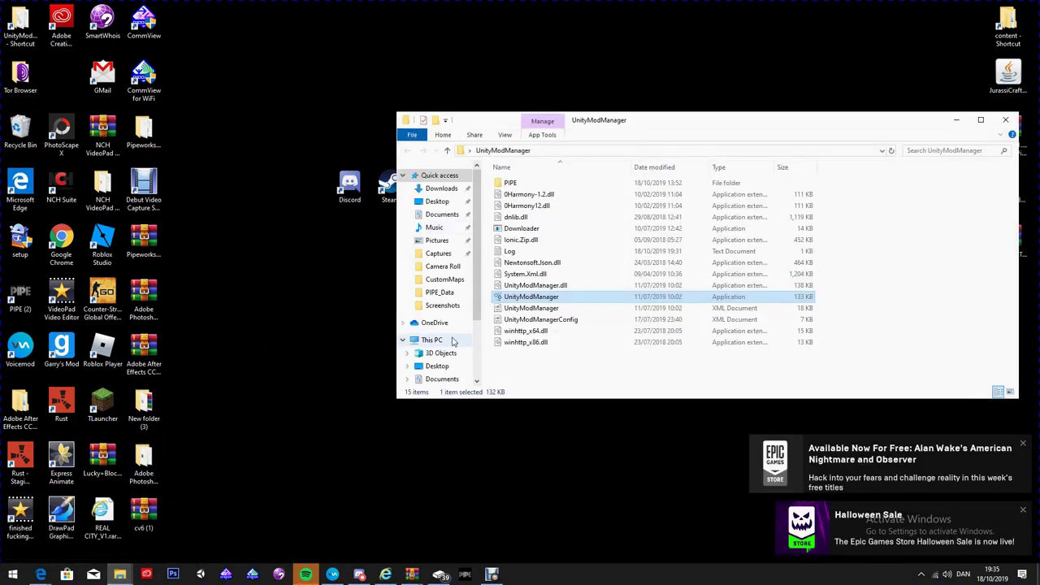
{"action": "scroll", "coordinate": [474, 311], "scroll_direction": "down", "scroll_amount": 1}
{"action": "scroll", "coordinate": [474, 311], "scroll_direction": "down", "scroll_amount": 1}
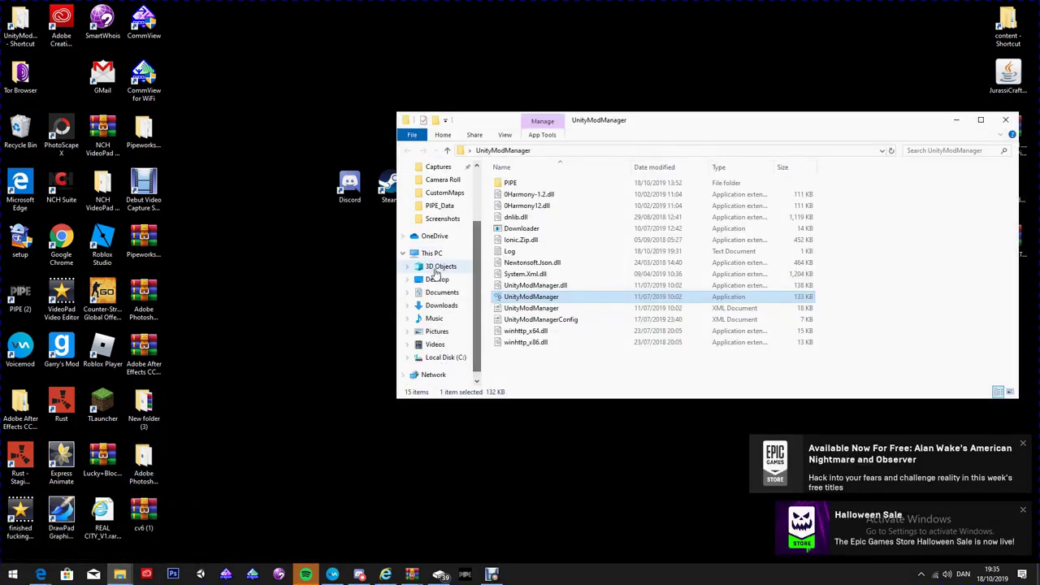
{"action": "left_click", "coordinate": [445, 358]}
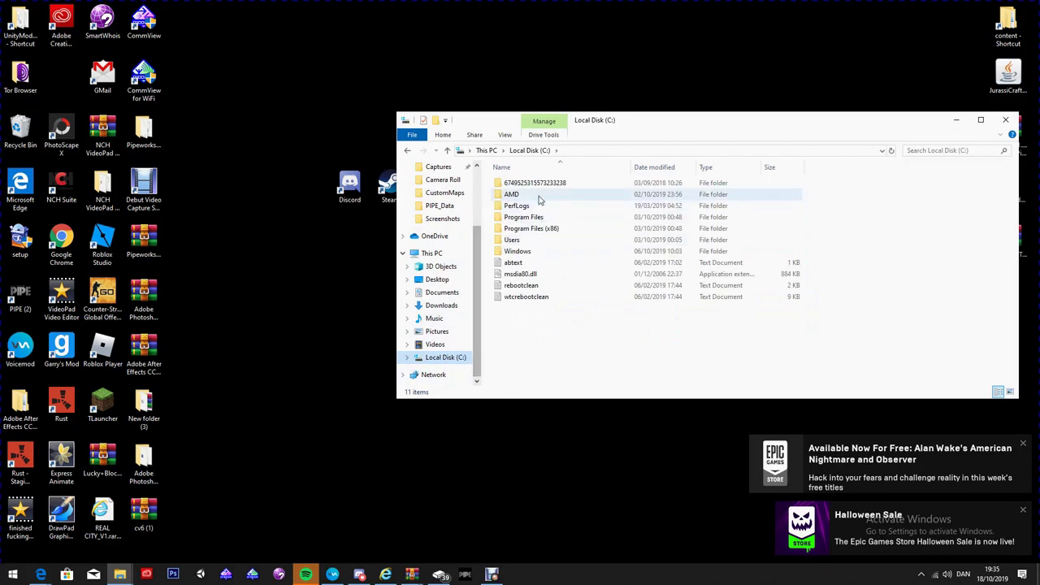
{"action": "double_click", "coordinate": [557, 230]}
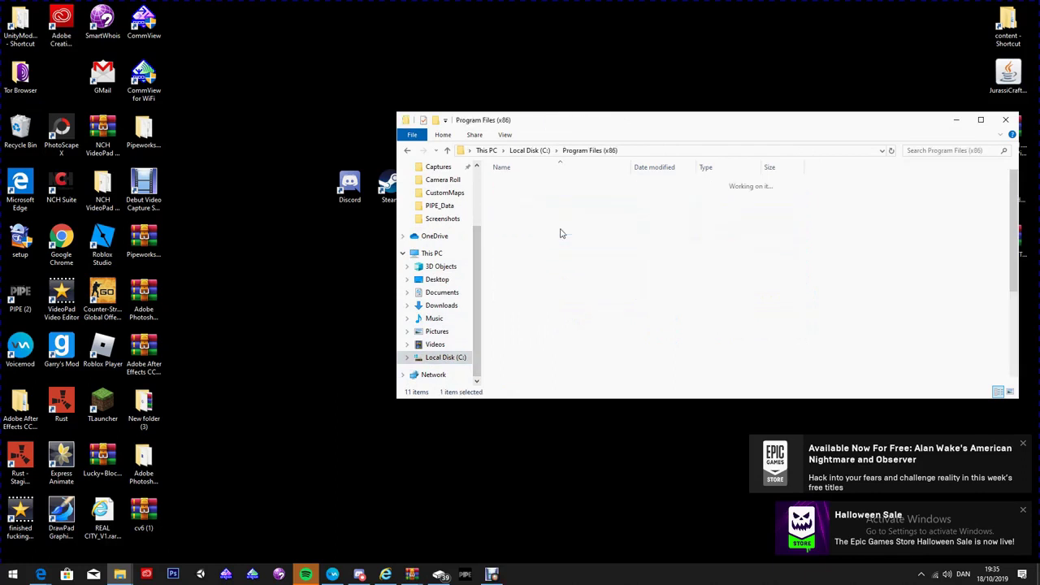
{"action": "left_click_drag", "start_coordinate": [1011, 193], "coordinate": [1011, 254]}
{"action": "double_click", "coordinate": [529, 297]}
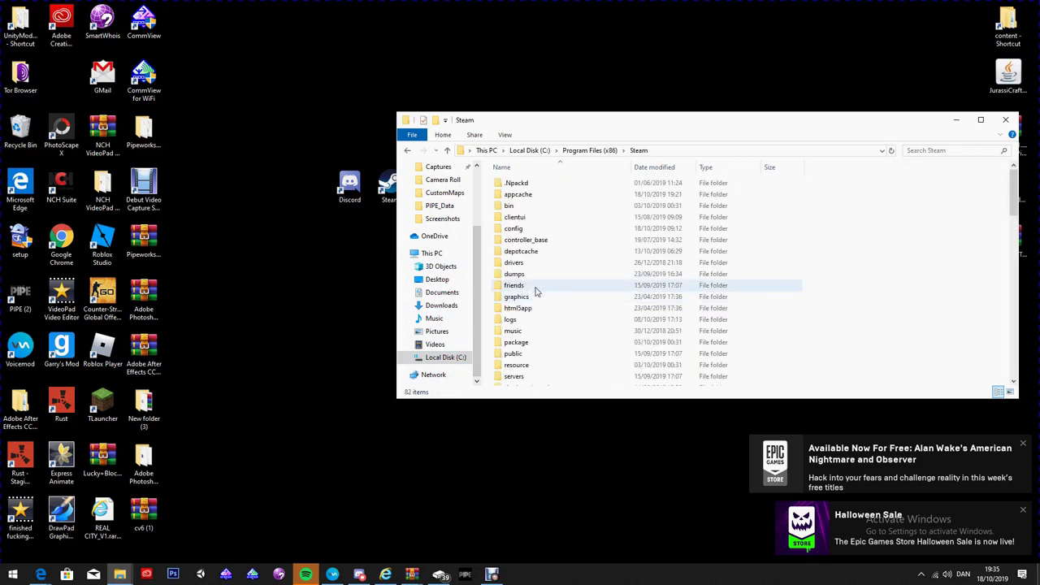
{"action": "left_click_drag", "start_coordinate": [1014, 203], "coordinate": [1014, 230]}
{"action": "double_click", "coordinate": [539, 304]}
- Go into content > app_815780 > depot_815781, cancelling an accidental folder rename
{"action": "left_click", "coordinate": [514, 197]}
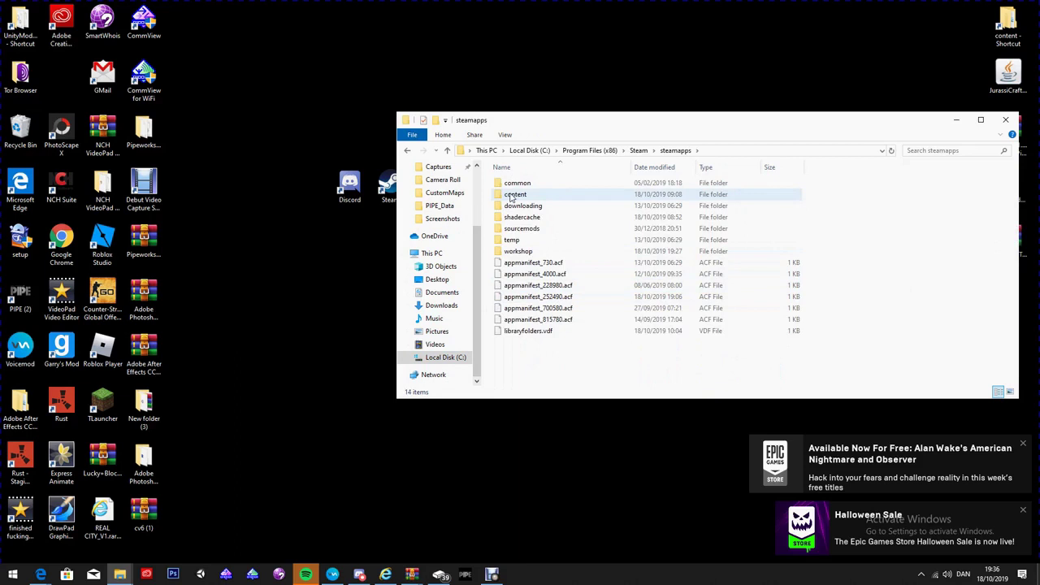
{"action": "double_click", "coordinate": [514, 197]}
{"action": "double_click", "coordinate": [531, 184]}
{"action": "left_click", "coordinate": [531, 184]}
{"action": "left_click", "coordinate": [532, 184]}
{"action": "left_click", "coordinate": [566, 182]}
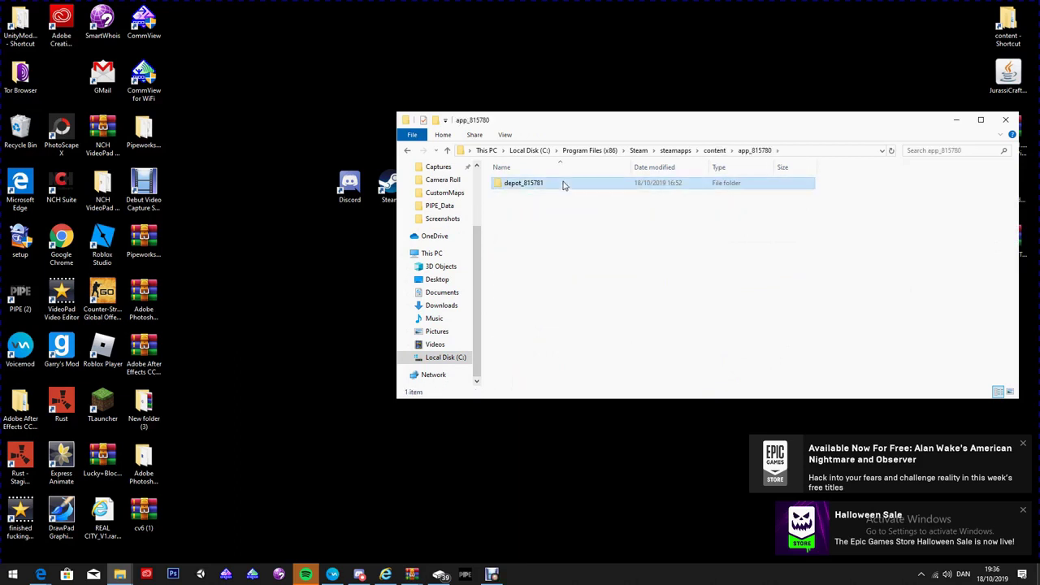
{"action": "double_click", "coordinate": [559, 184]}
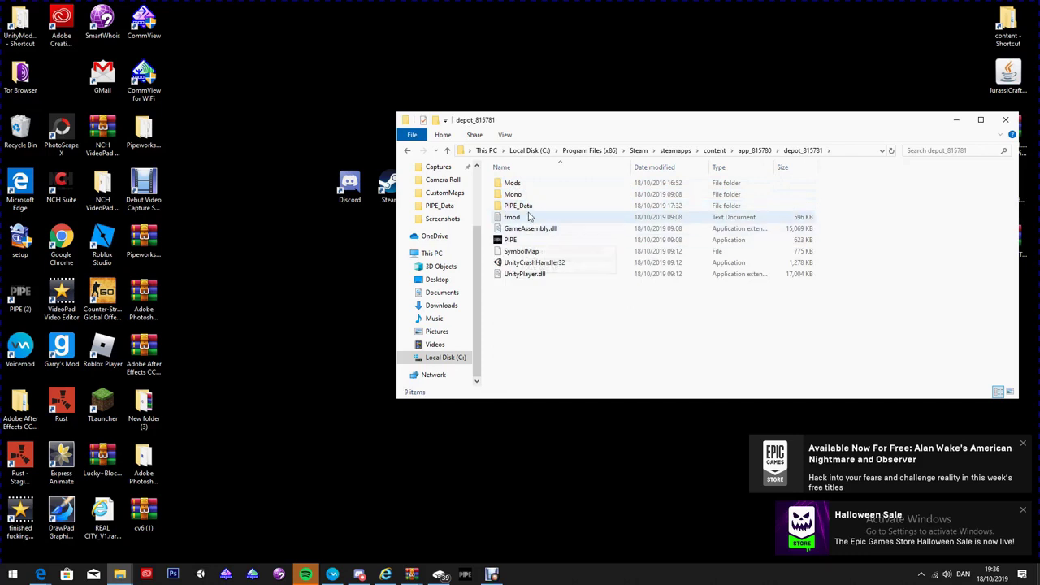
- Check the Mods folder and PIPE_Data with its CustomMaps folder, then minimize Explorer
{"action": "double_click", "coordinate": [525, 183]}
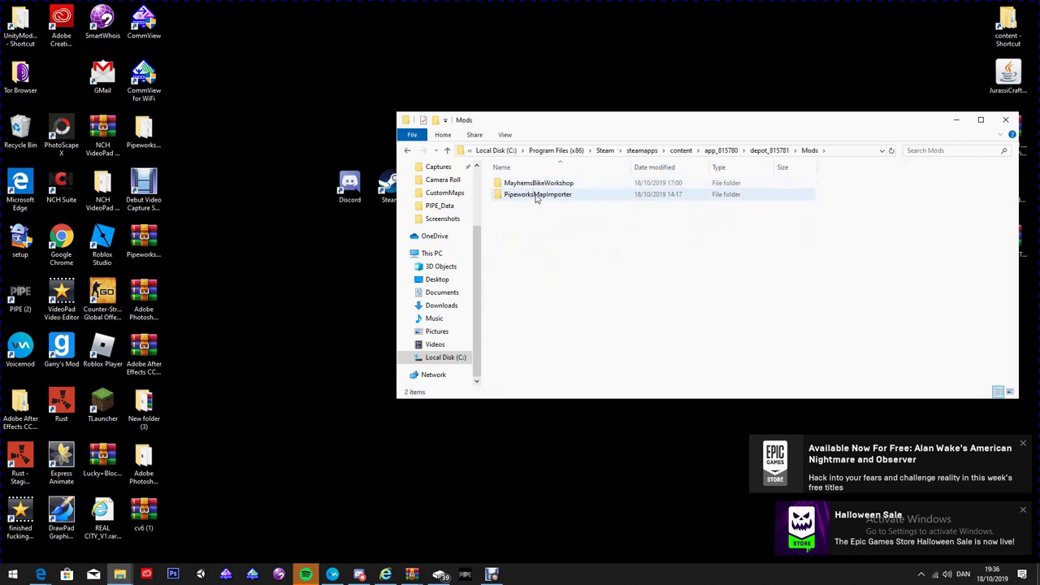
{"action": "left_click", "coordinate": [407, 151]}
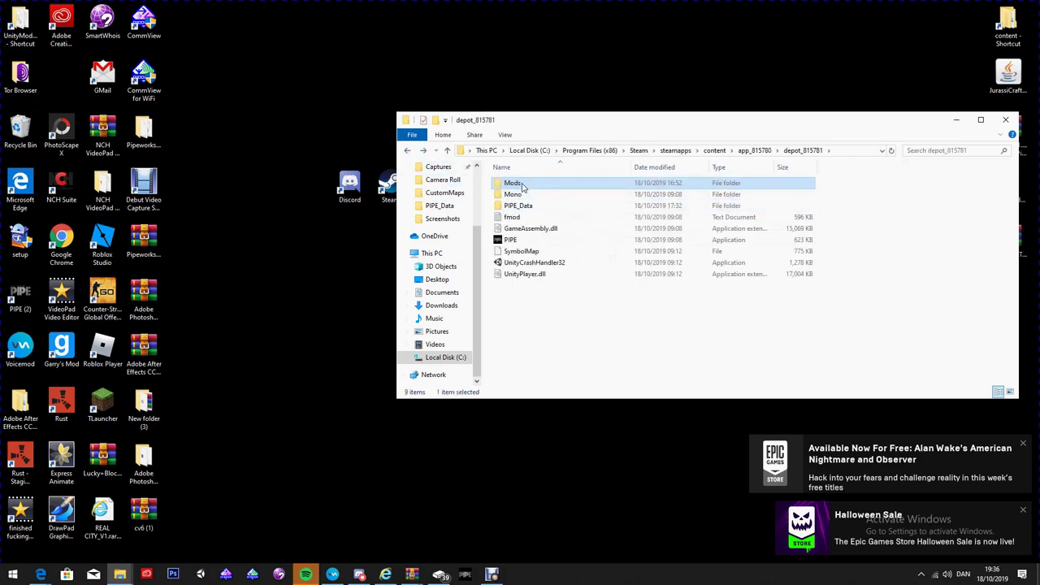
{"action": "double_click", "coordinate": [518, 207]}
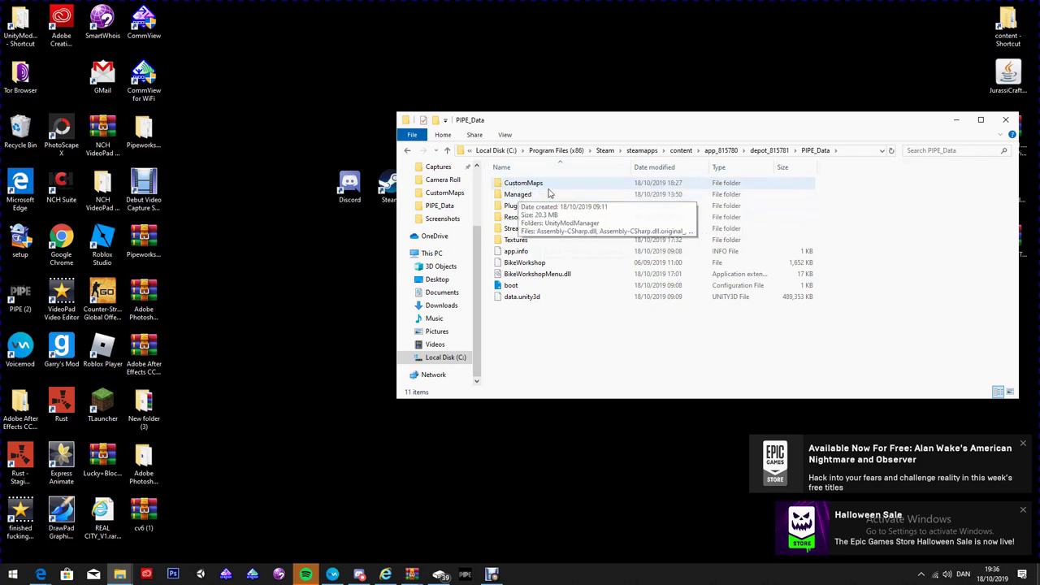
{"action": "left_click", "coordinate": [954, 122]}
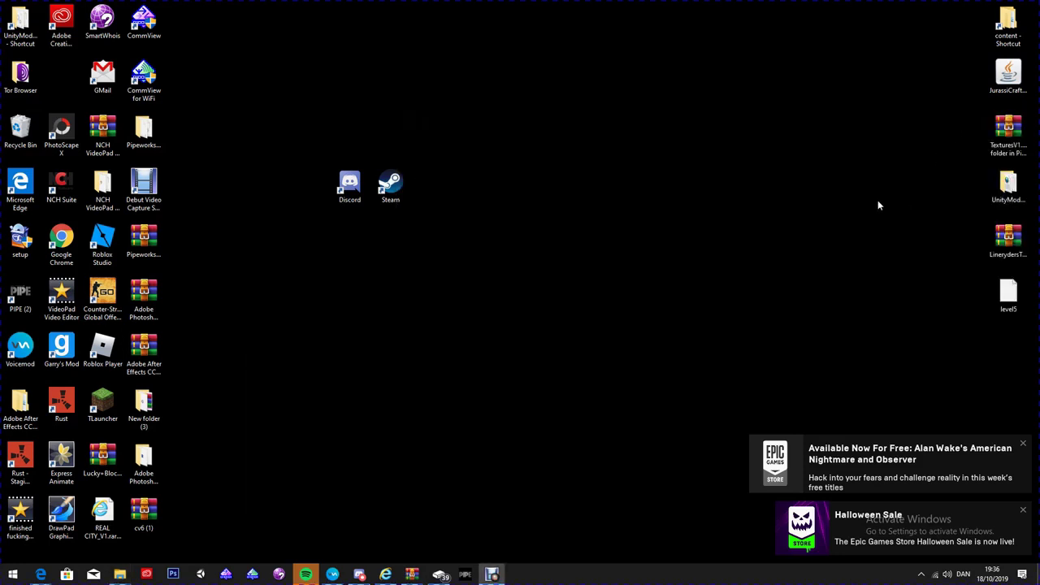
- Launch PIPE 1.9.9 into the Training Grounds with Mayhems Bike Workshop and Pipeworks Map Importer listed active
{"action": "left_click", "coordinate": [471, 577]}
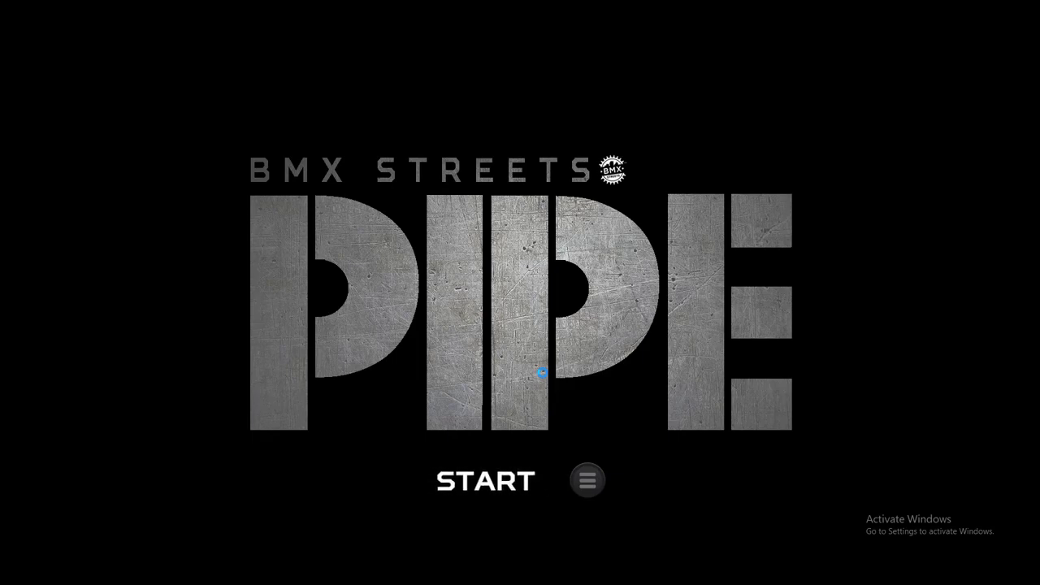
{"action": "key", "text": "Return"}
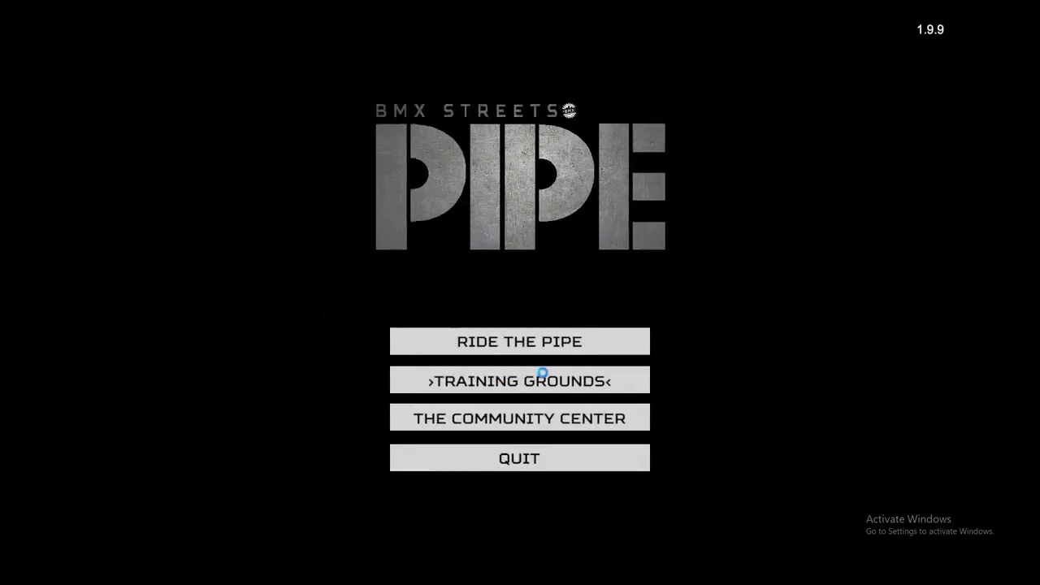
{"action": "key", "text": "Return"}
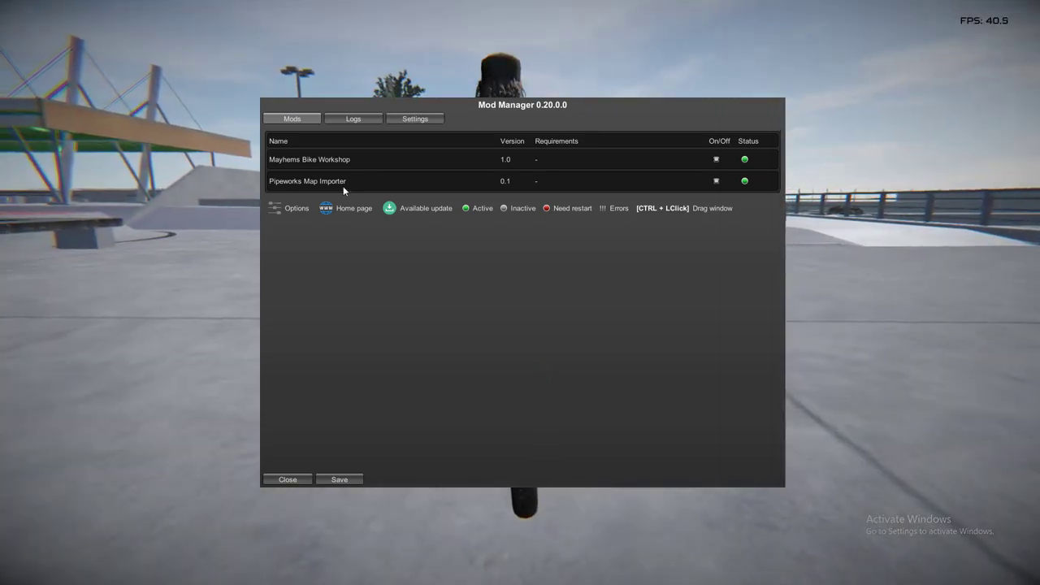
- Close Mod Manager and load the rampworks map from the F1 importer list
{"action": "left_click", "coordinate": [290, 479]}
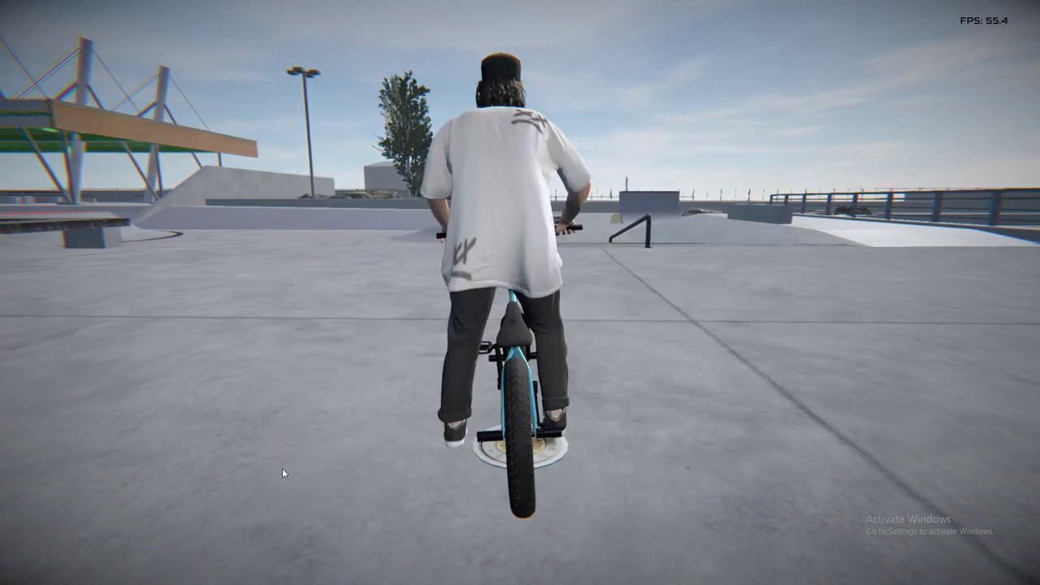
{"action": "key", "text": "F1"}
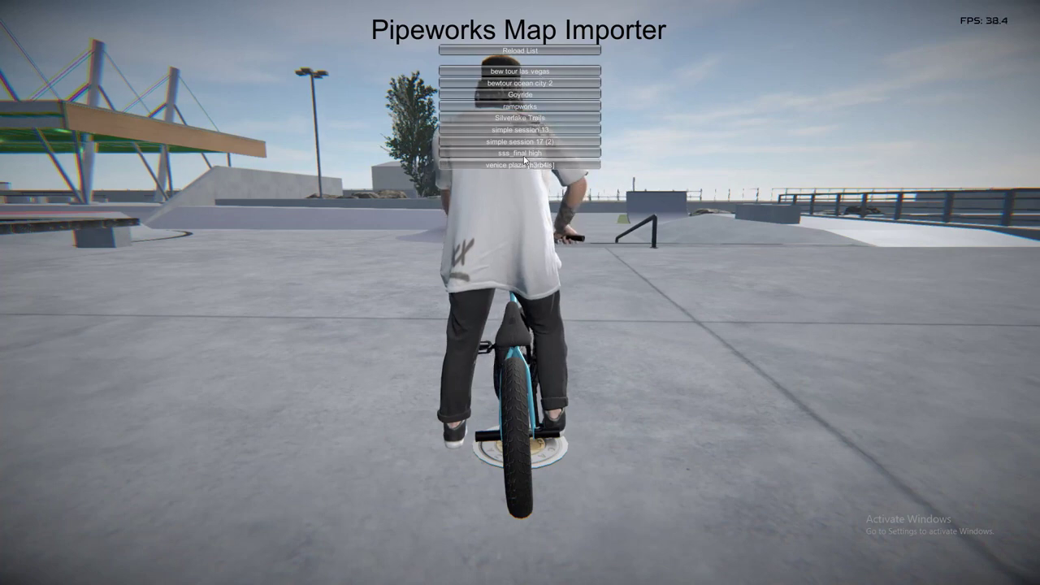
{"action": "left_click", "coordinate": [526, 109]}
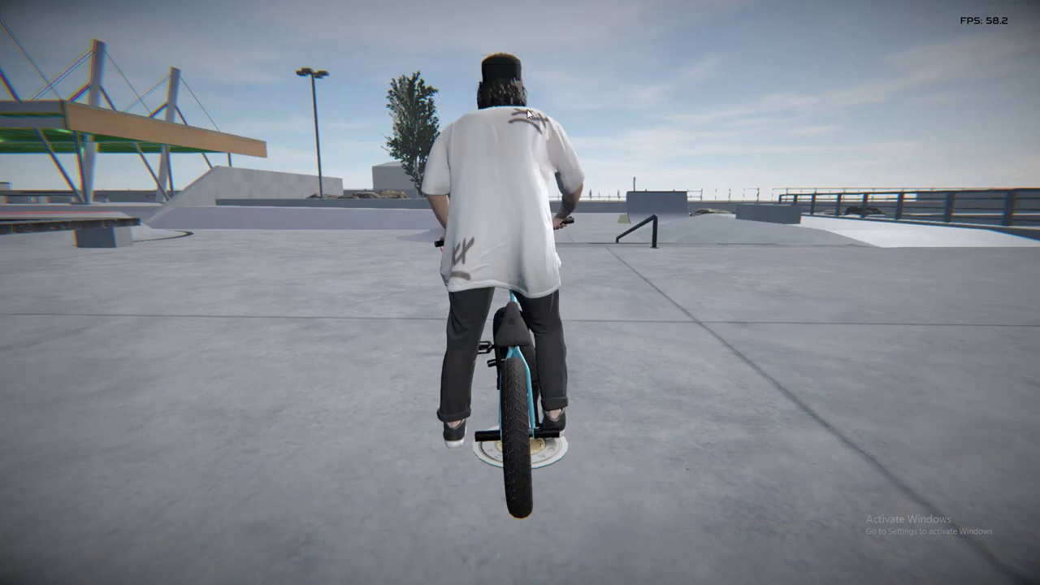
- Ride the rampworks map, landing a flip off the quarter pipe and a backflip off a ramp
{"action": "key", "text": "w"}
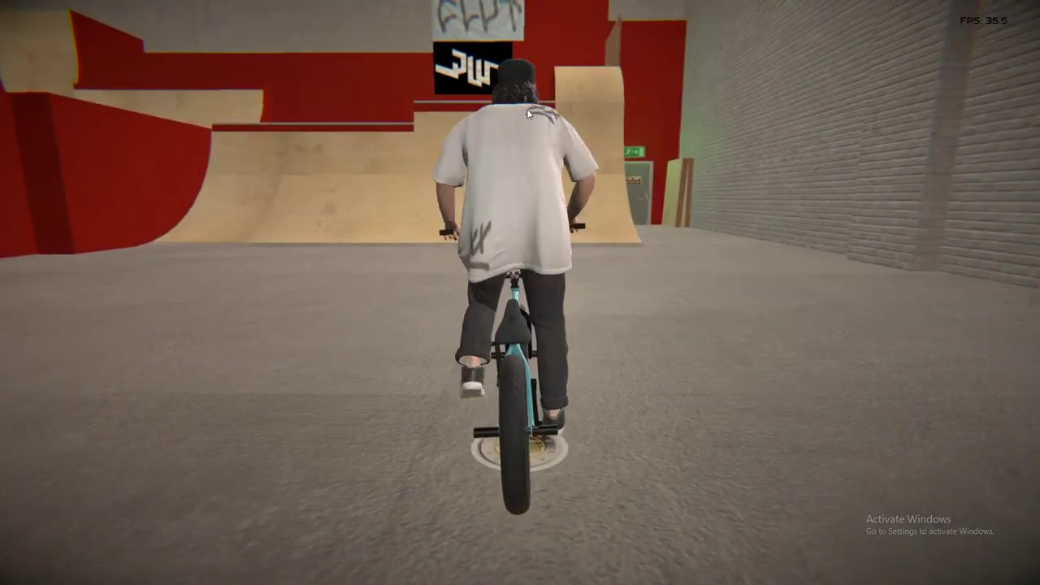
{"action": "key", "text": "w"}
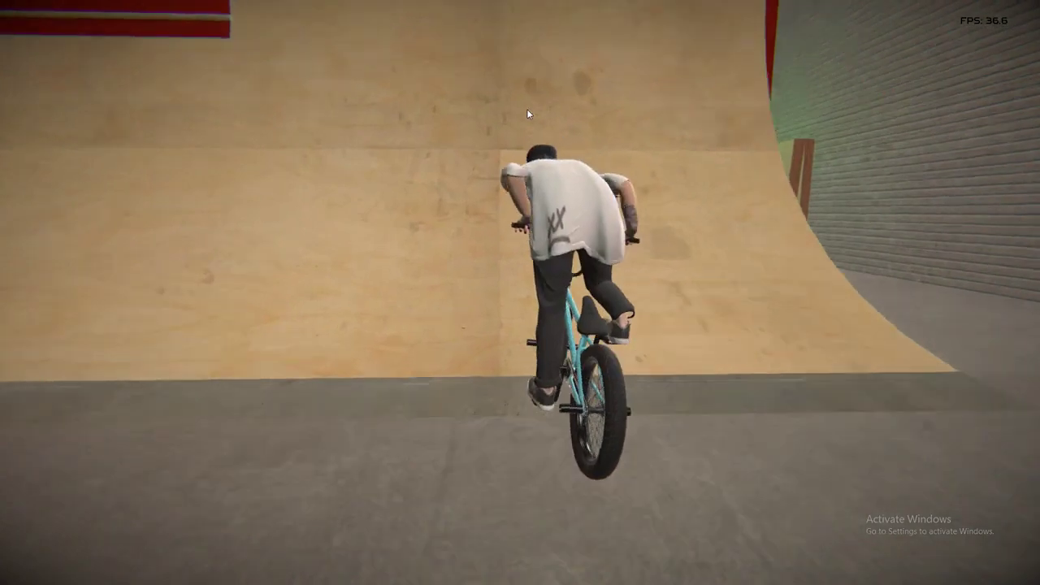
{"action": "key", "text": "space"}
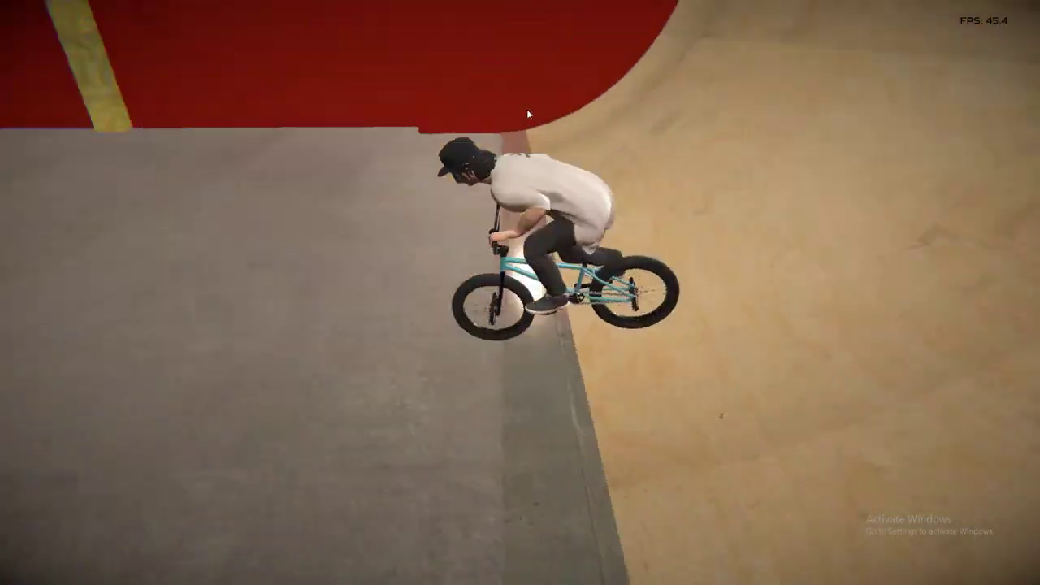
{"action": "key", "text": "w"}
{"action": "key", "text": "w"}
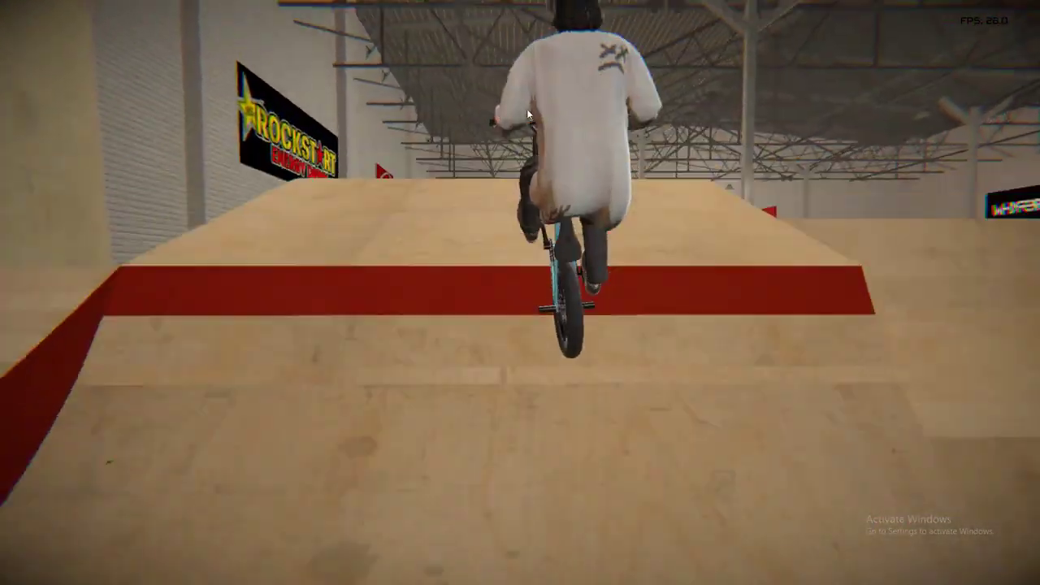
{"action": "key", "text": "w"}
{"action": "key", "text": "space"}
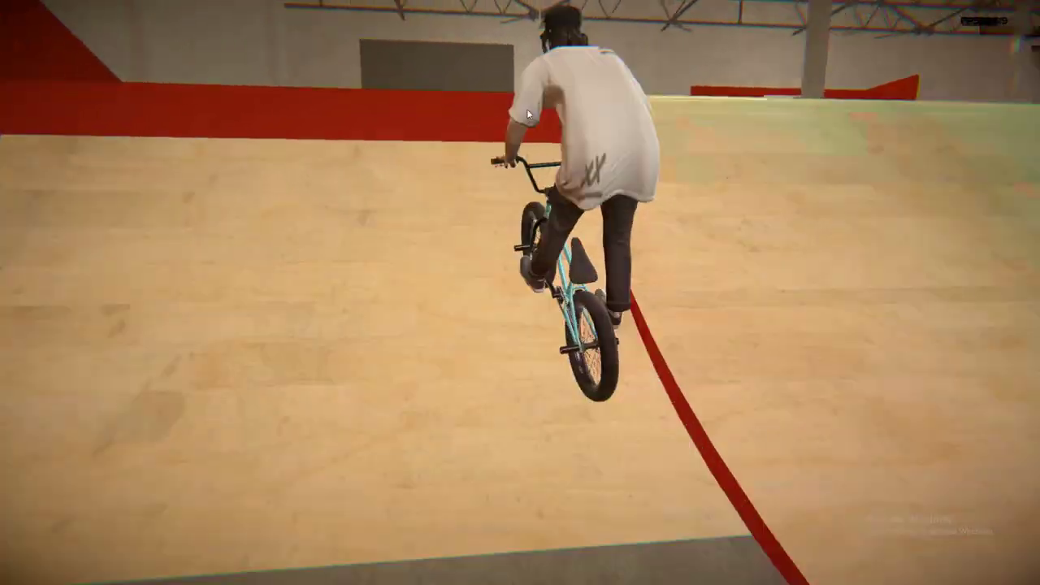
- Ride toward the next quarter pipe, then load the sss final high map from the importer
{"action": "key", "text": "w"}
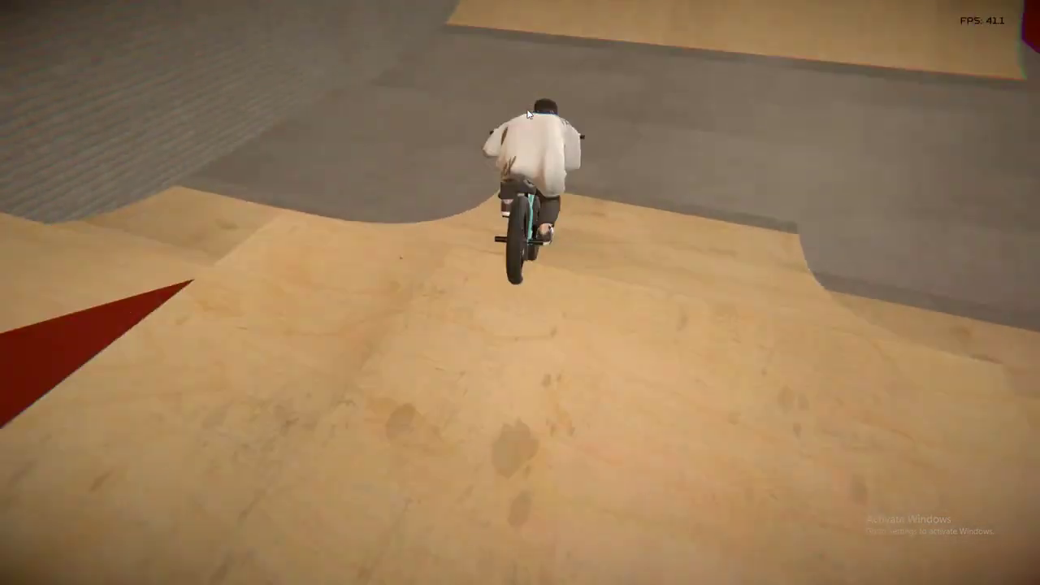
{"action": "key", "text": "w"}
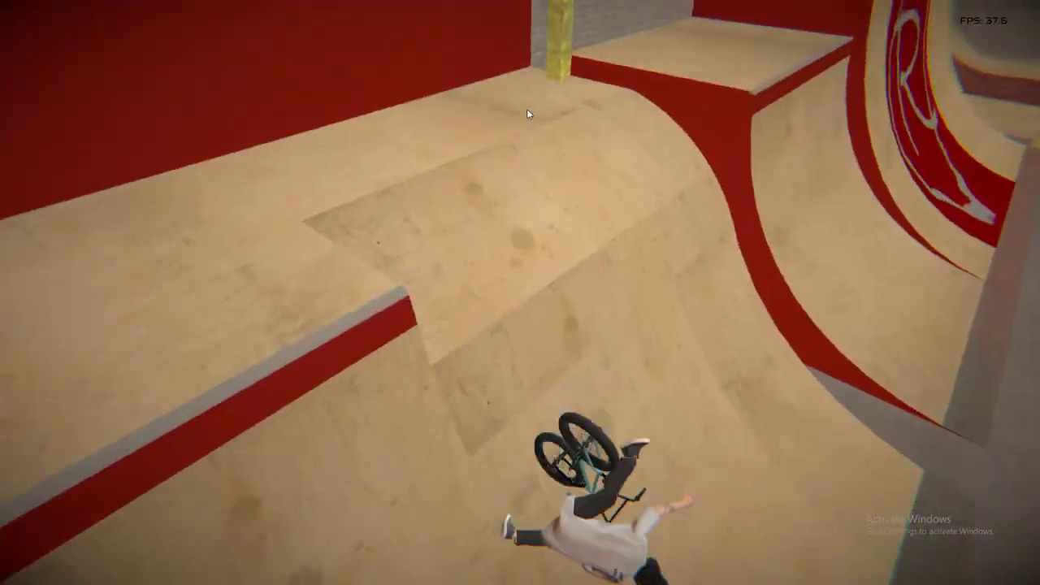
{"action": "key", "text": "F1"}
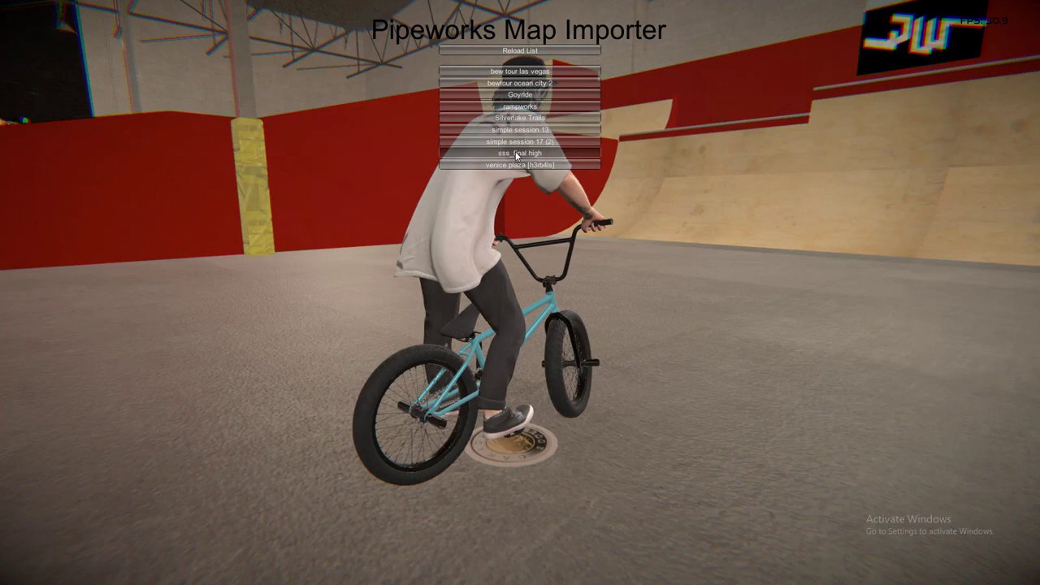
{"action": "left_click", "coordinate": [516, 154]}
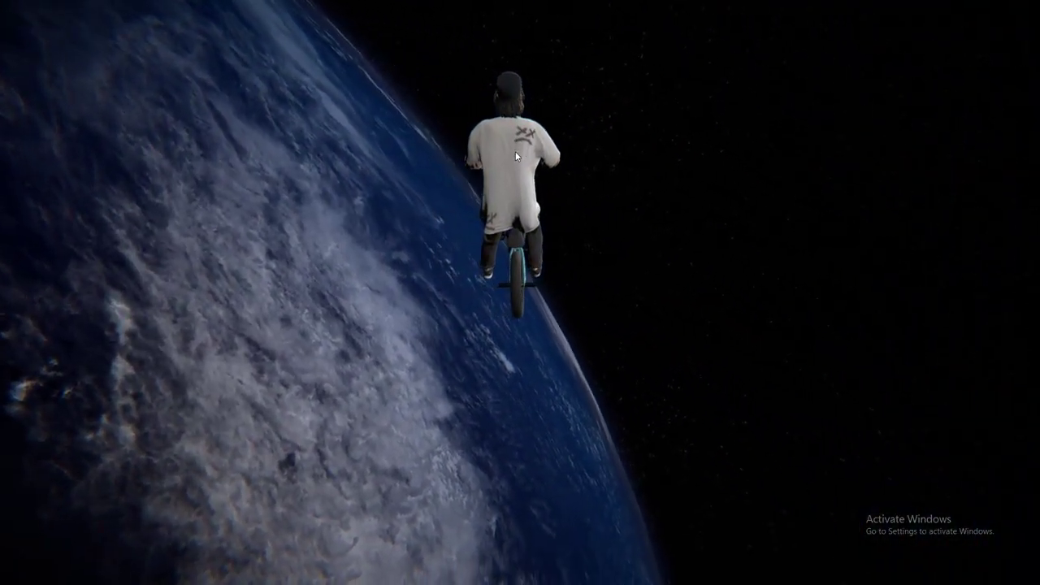
- Use Close all windows on the PIPE taskbar icon to dismiss the Fatal error dialog
{"action": "key", "text": "super"}
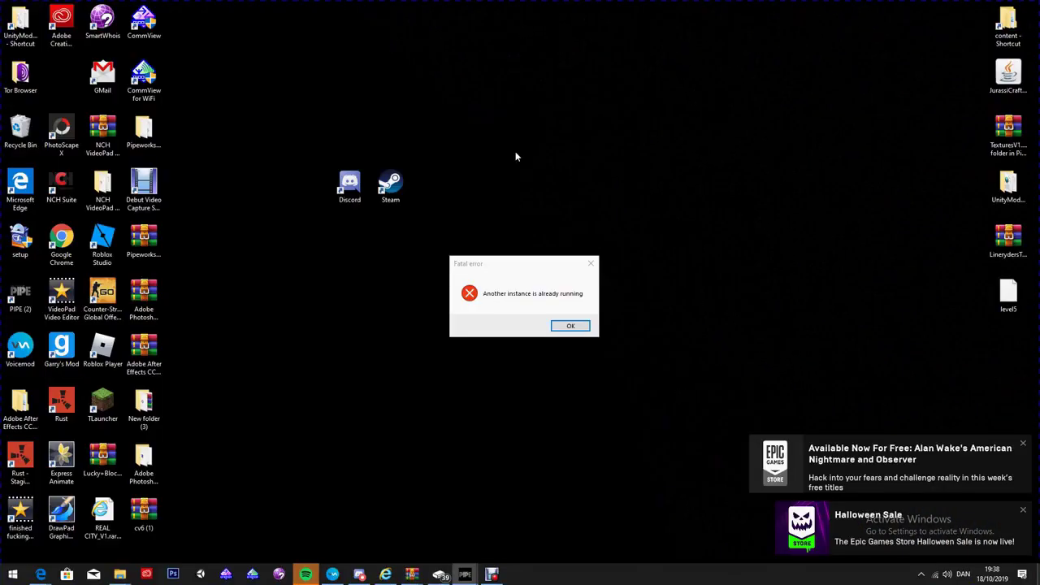
{"action": "left_click", "coordinate": [566, 427]}
{"action": "right_click", "coordinate": [464, 575]}
{"action": "left_click", "coordinate": [429, 553]}
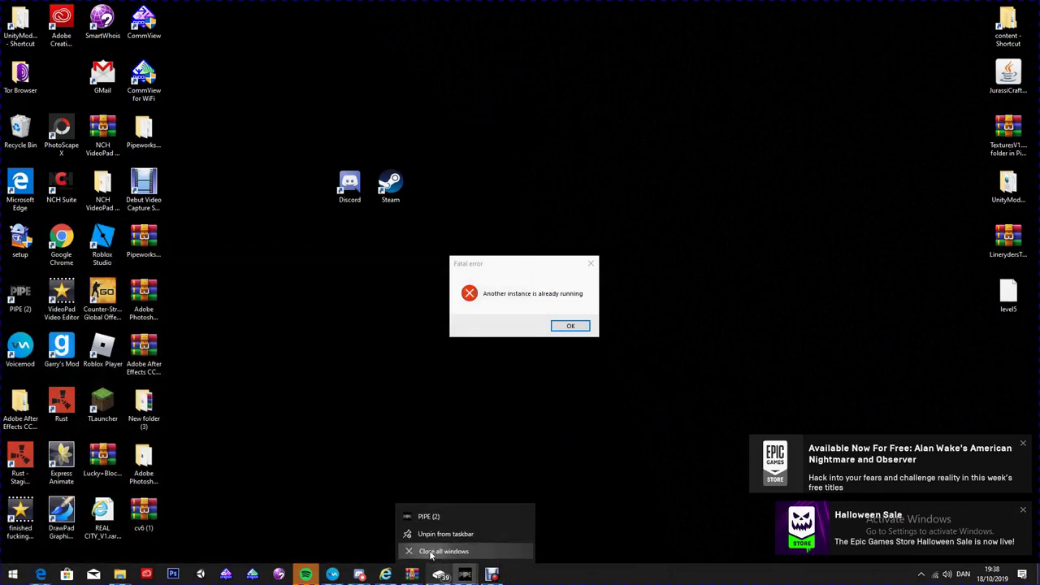